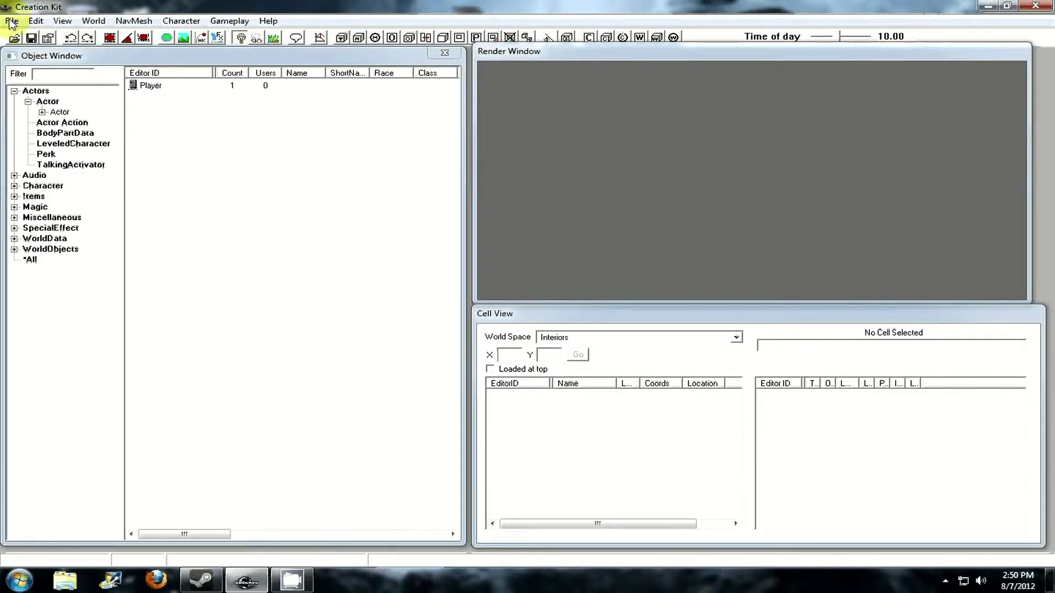
- Load the Skyrim.esm master file as the data source
click(12, 22)
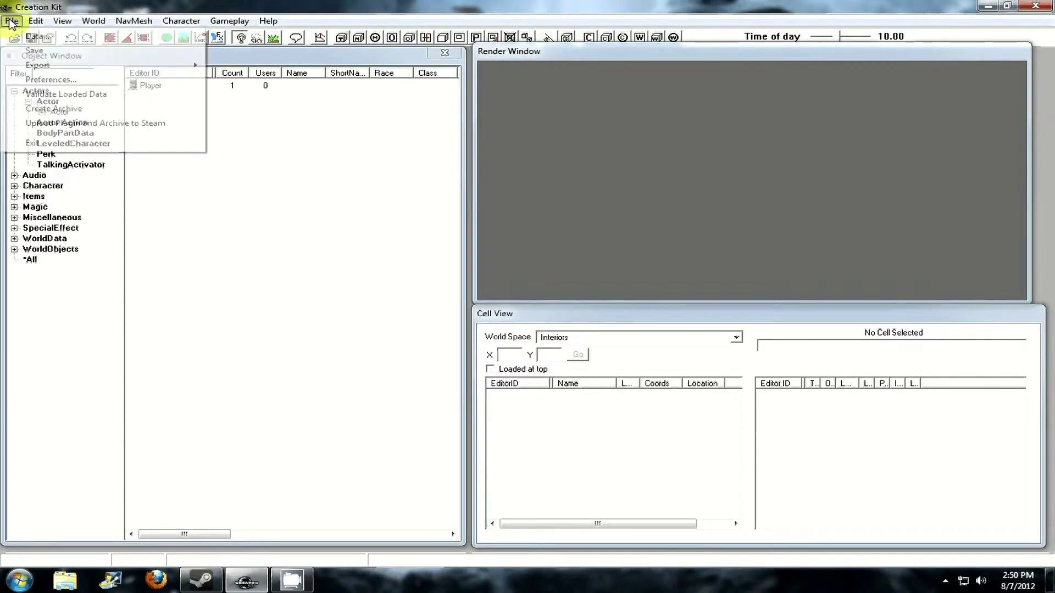
click(33, 36)
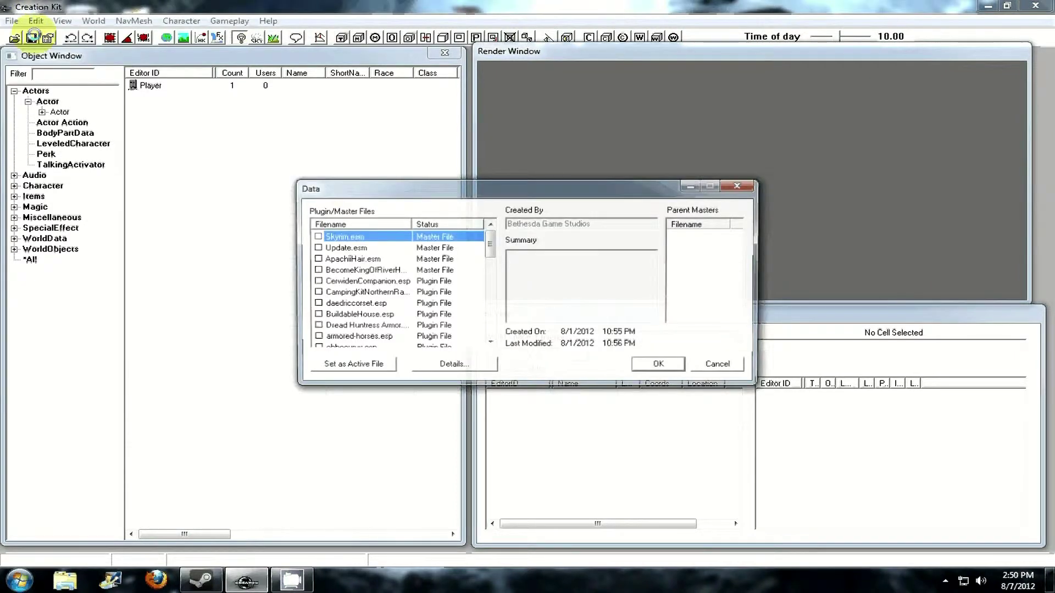
double_click(338, 239)
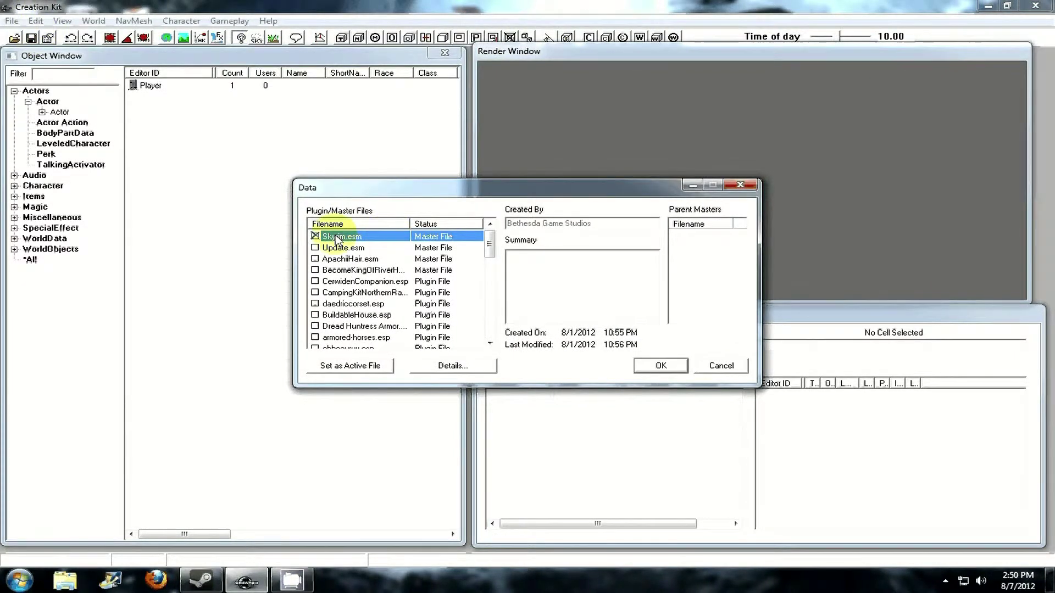
click(661, 366)
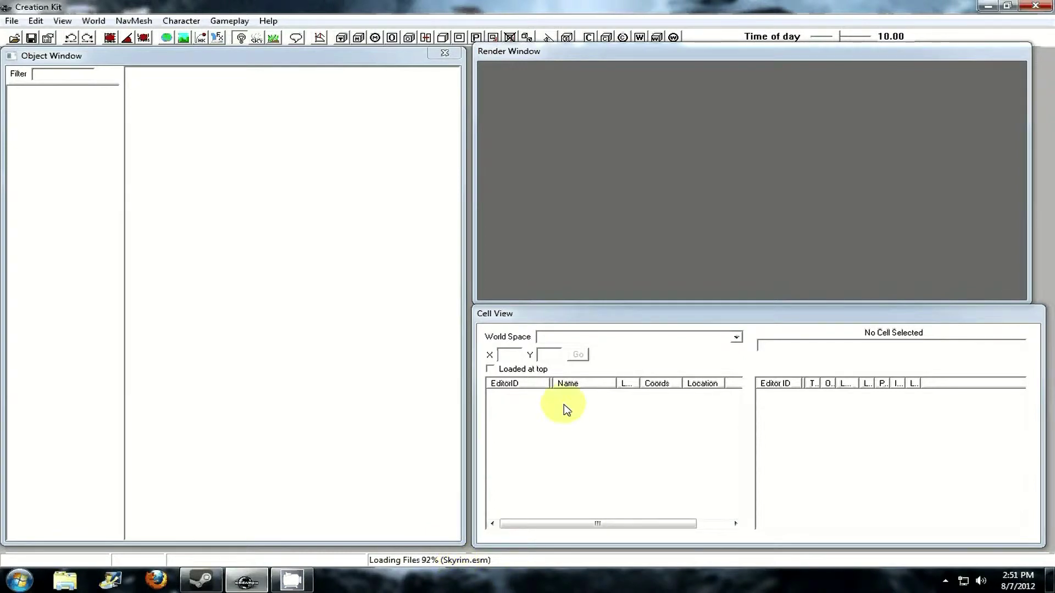
click(945, 581)
right_click(970, 513)
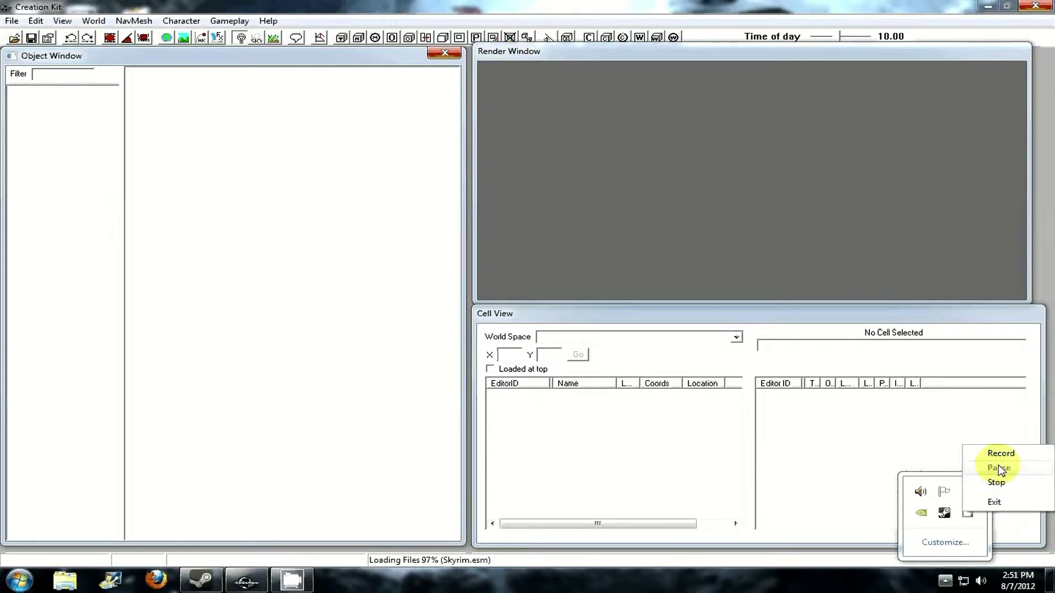
click(386, 584)
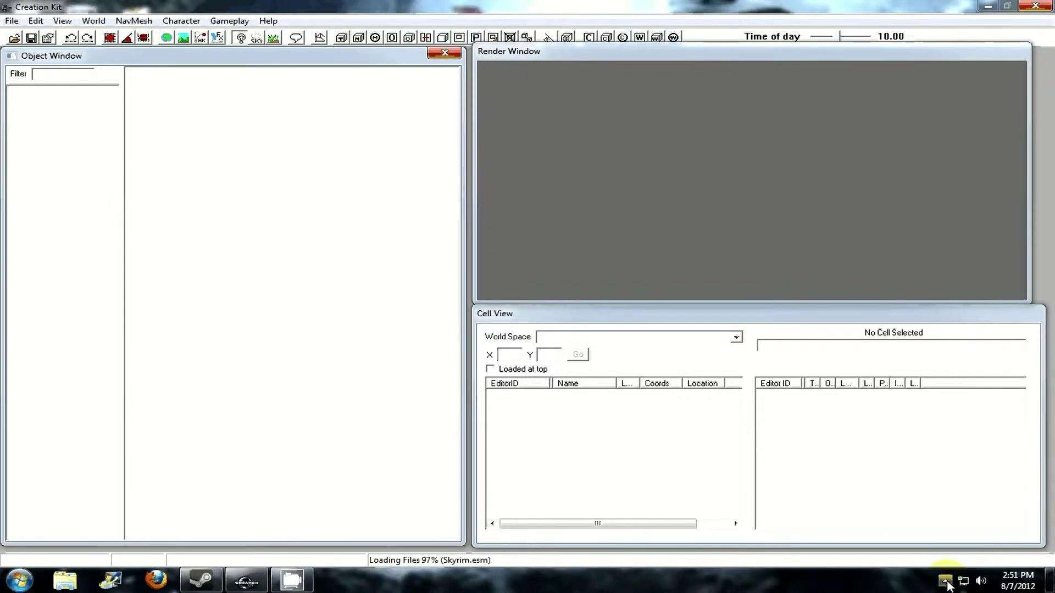
click(946, 581)
right_click(968, 512)
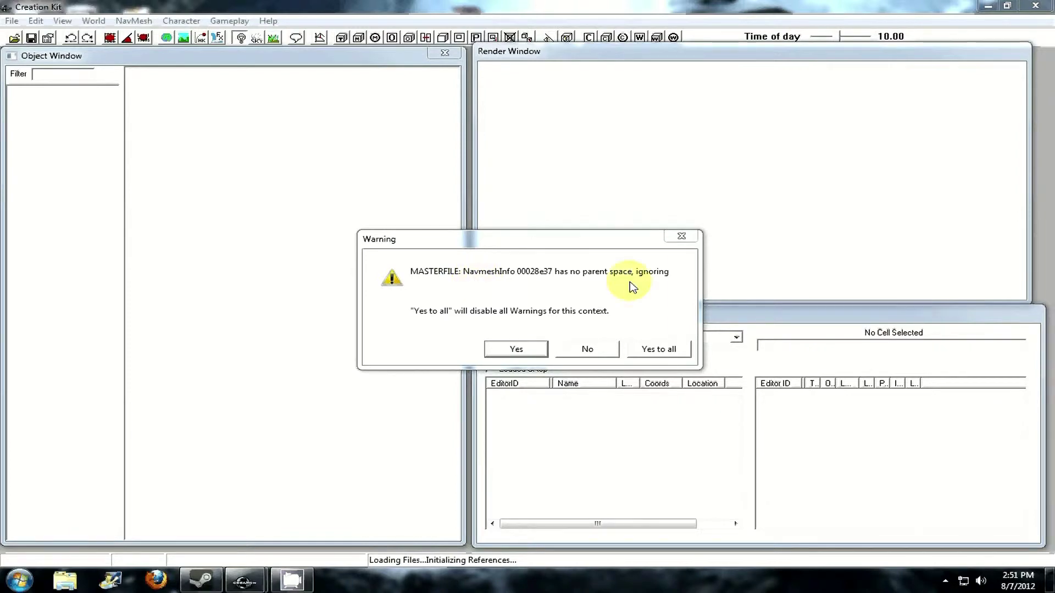
- Accept all master file warnings for this context so that loading can finish
click(662, 351)
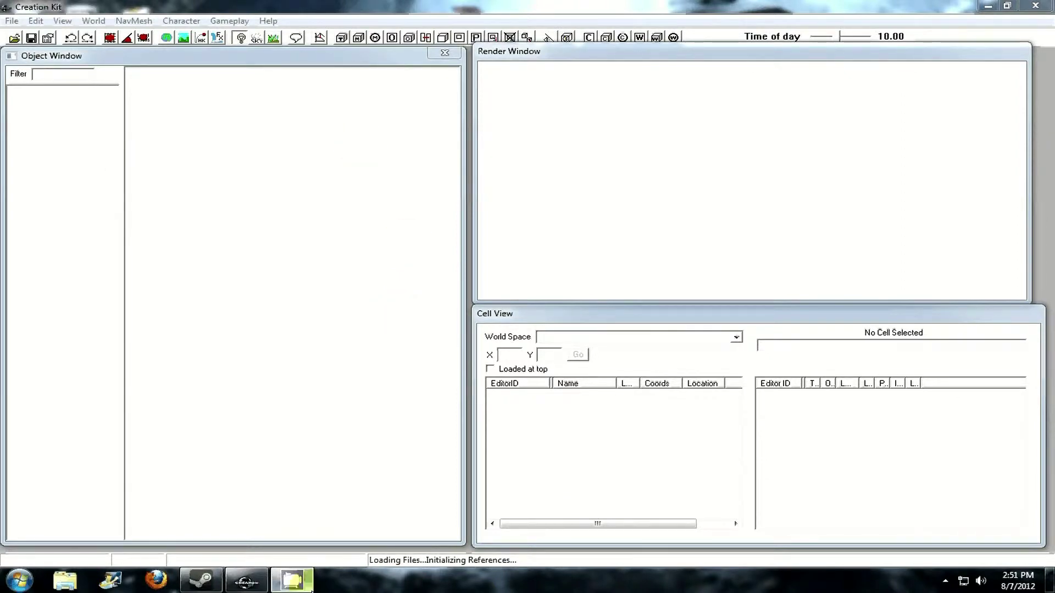
mouse_move(311, 591)
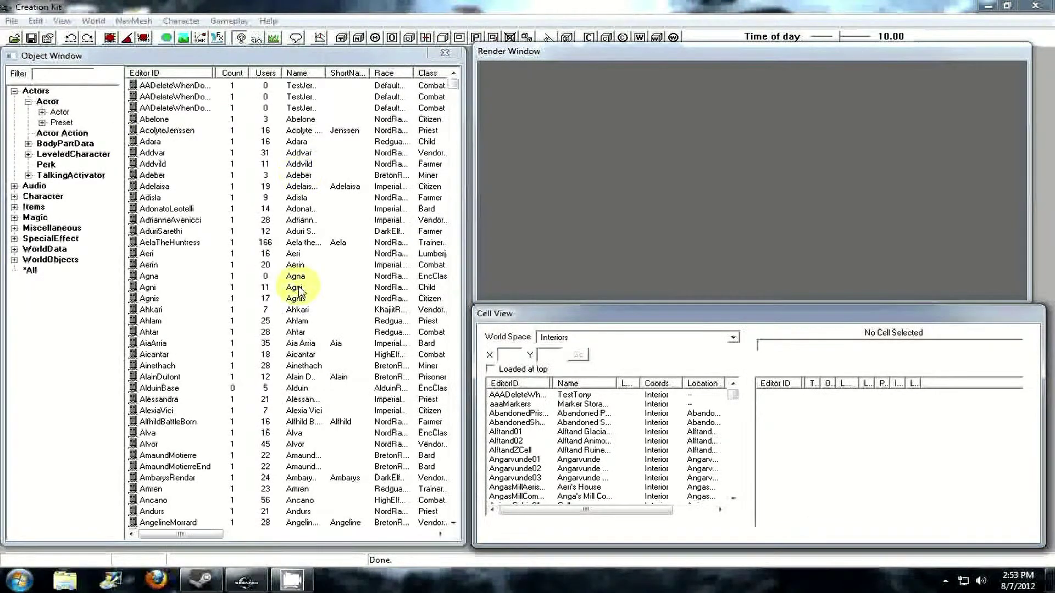
- Show the objects of the Actor category and create a new actor there
click(36, 91)
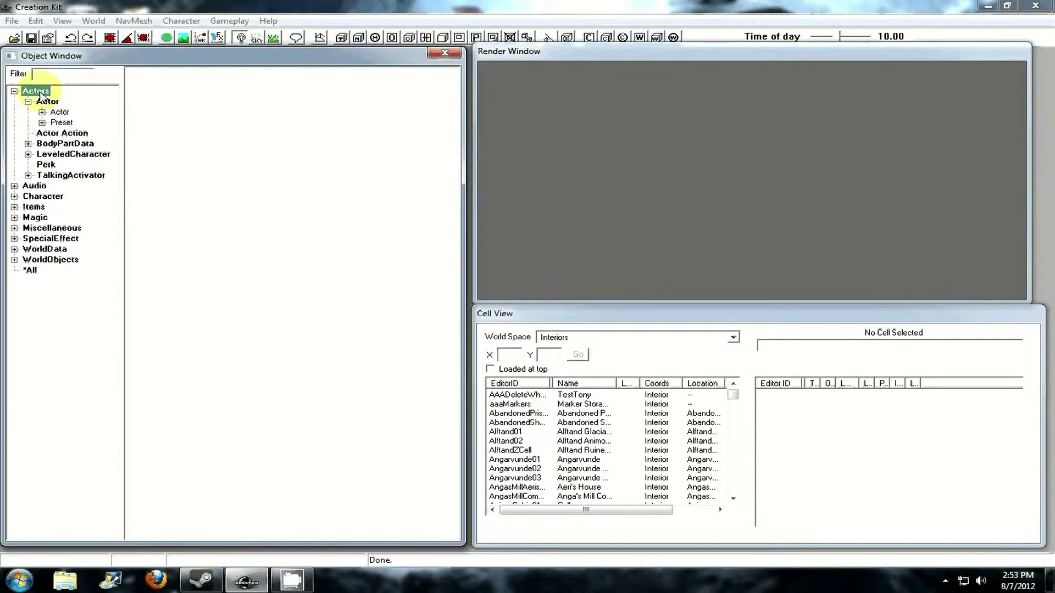
double_click(40, 93)
click(14, 92)
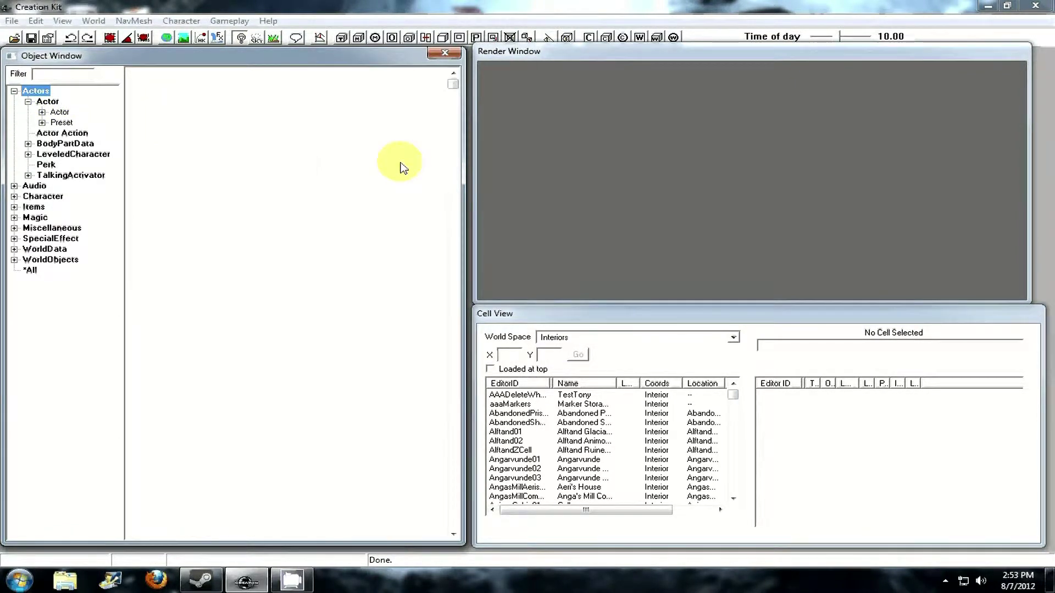
key(Down)
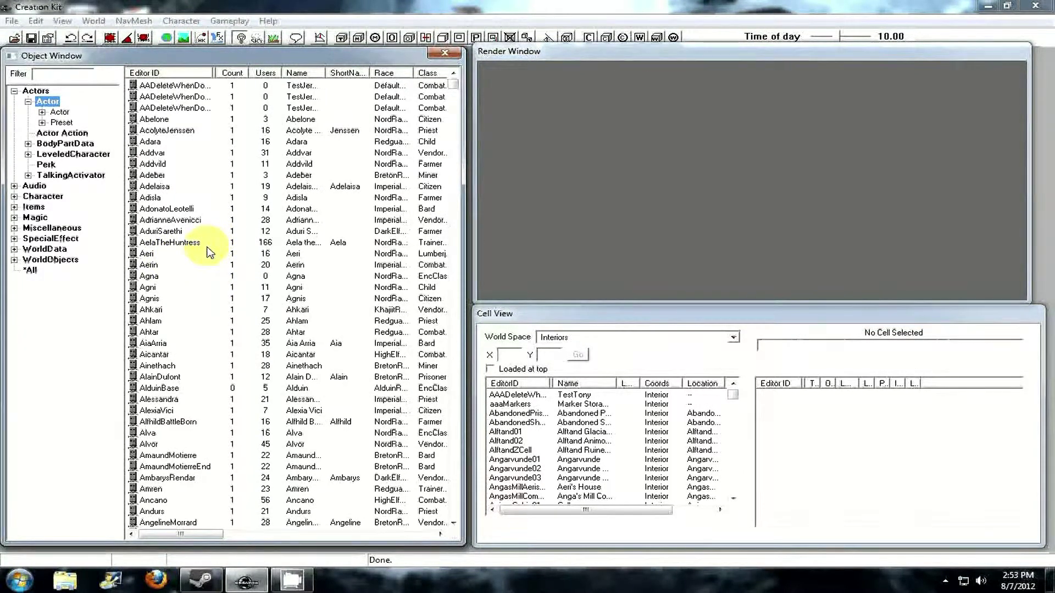
right_click(225, 184)
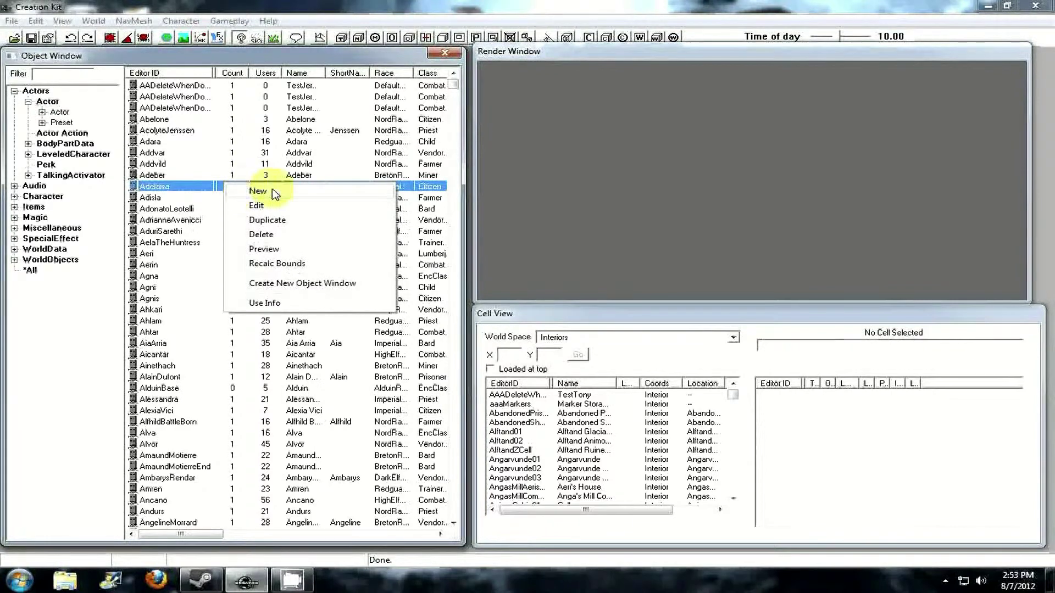
click(272, 191)
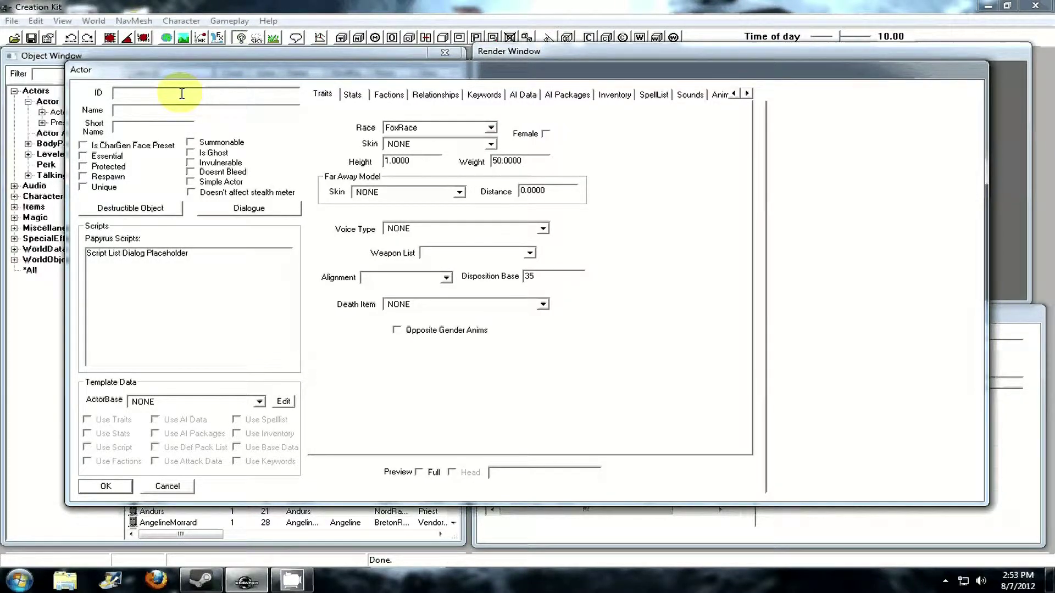
- Enter shana as the new actor's ID, name and short name, and flag the actor as Unique and Essential
text(shana)
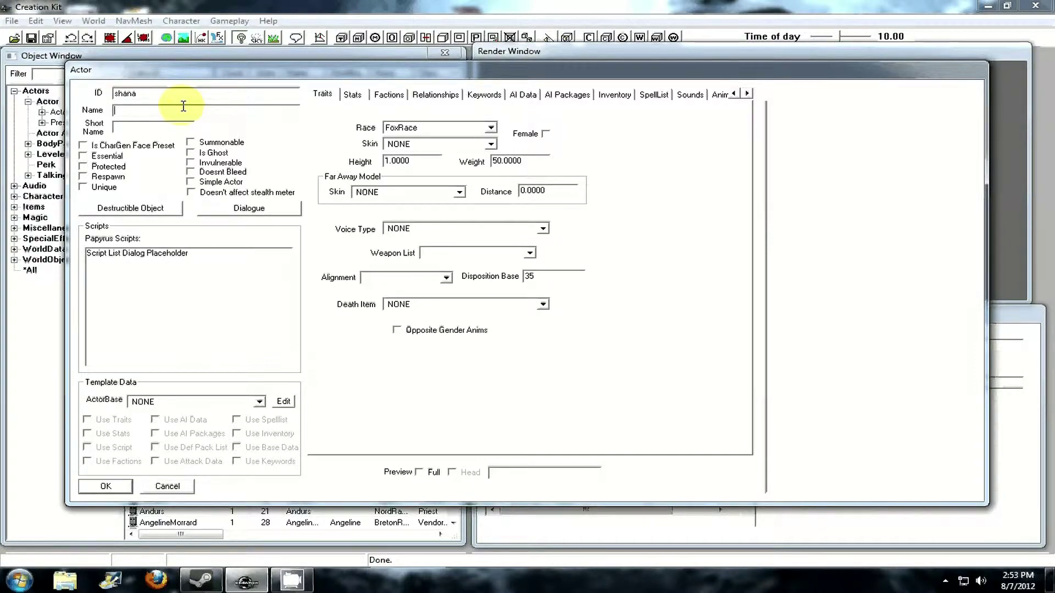
text(shana)
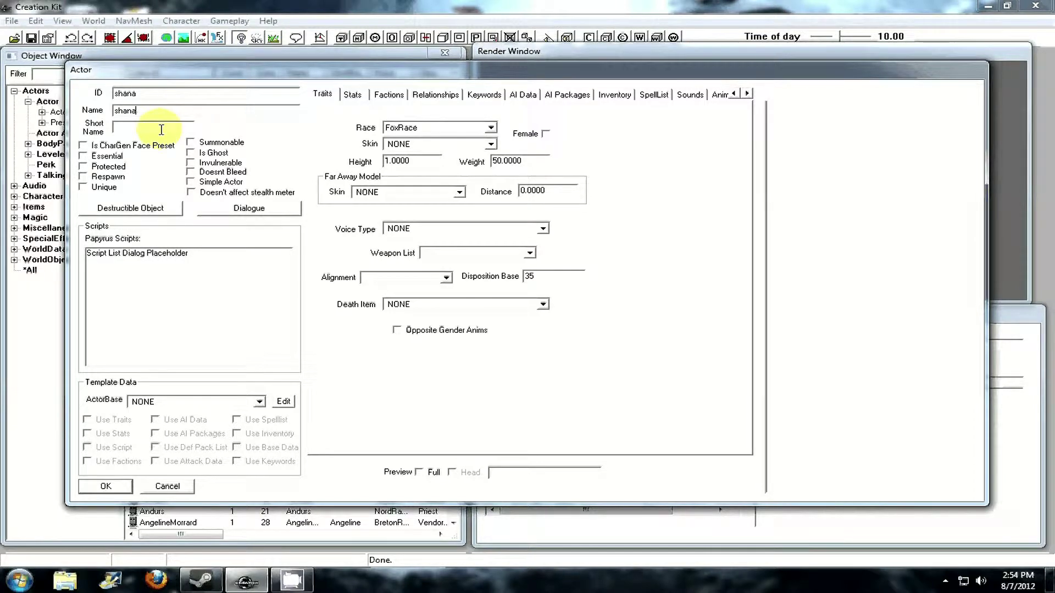
text(shan)
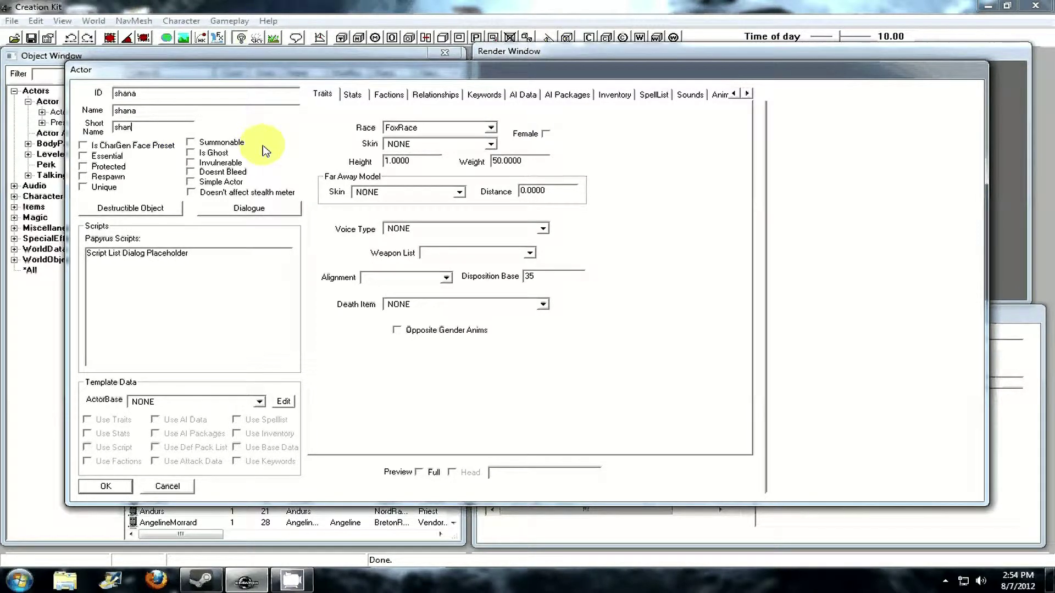
text(a)
click(84, 187)
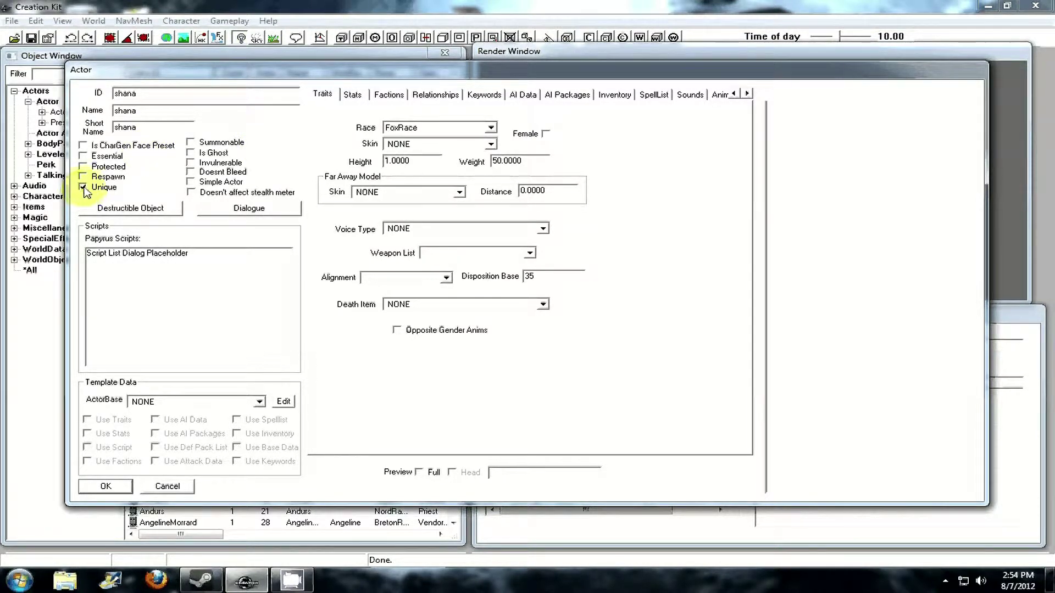
click(84, 156)
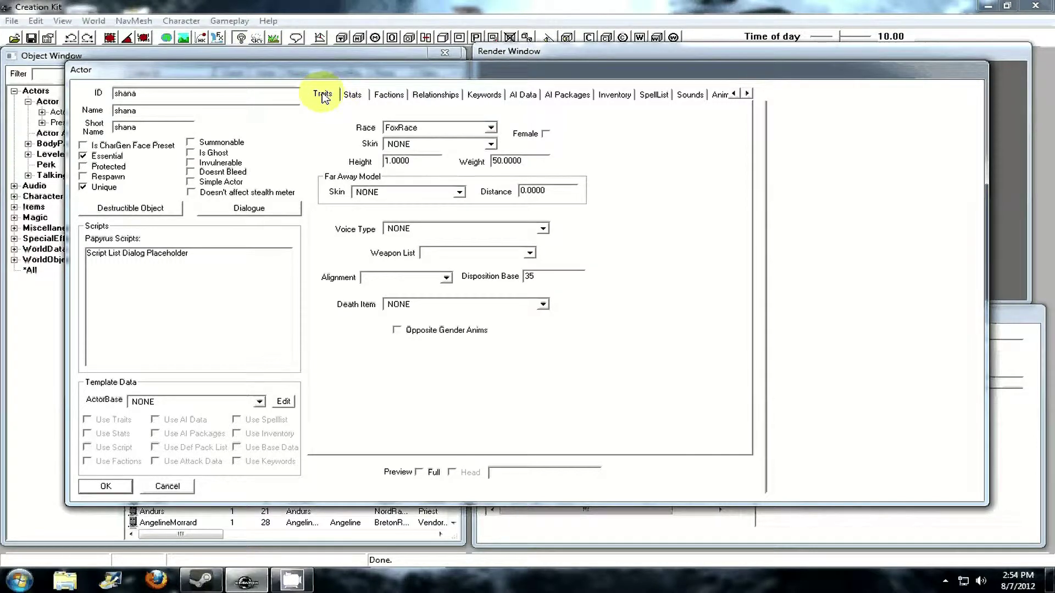
- Set the actor's race to NordRace and make the actor female
click(497, 128)
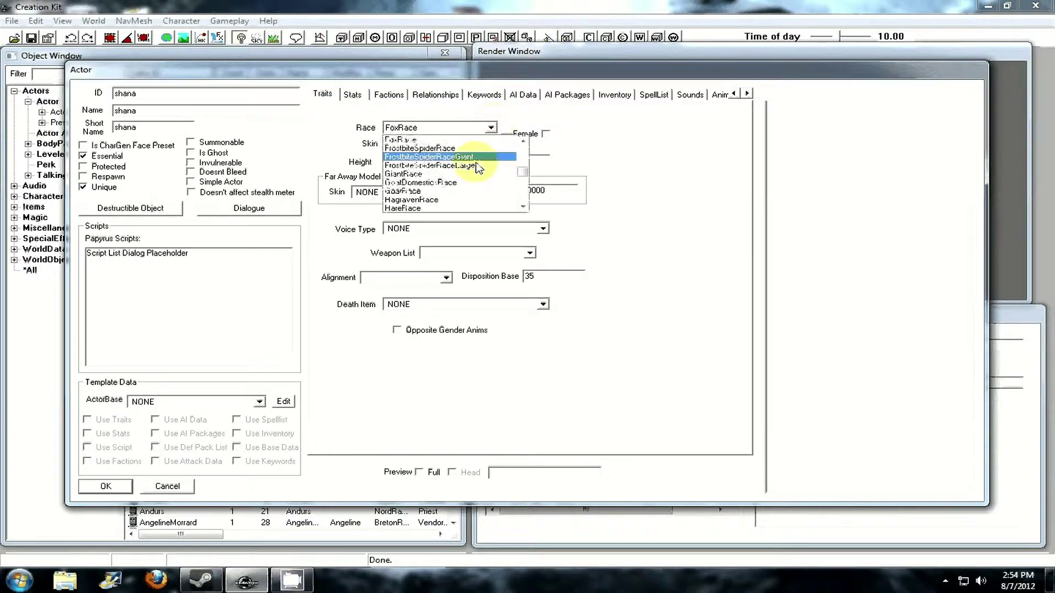
scroll(440, 181, down, 3)
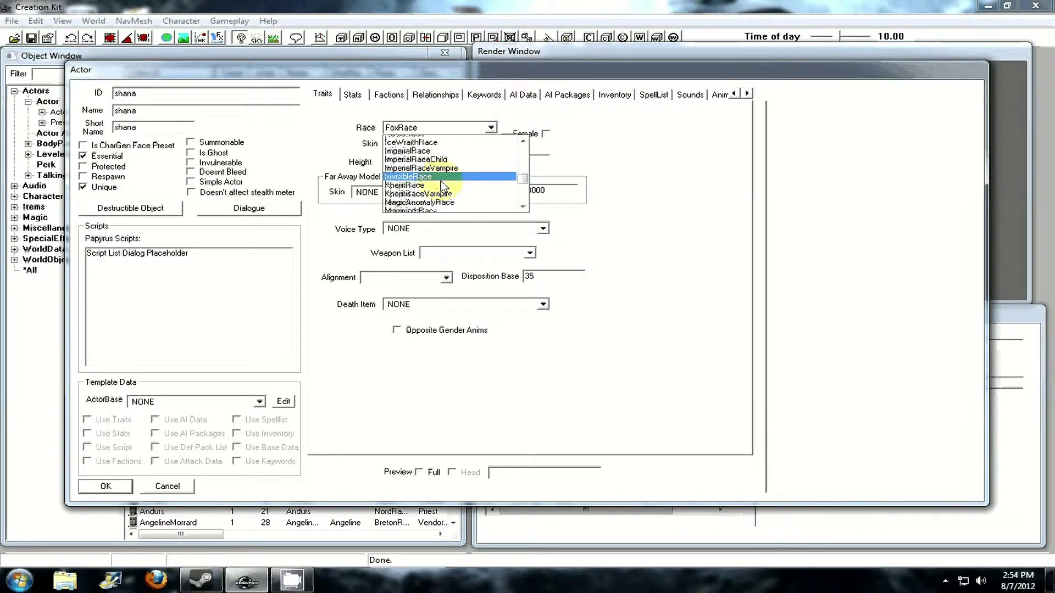
scroll(448, 176, down, 10)
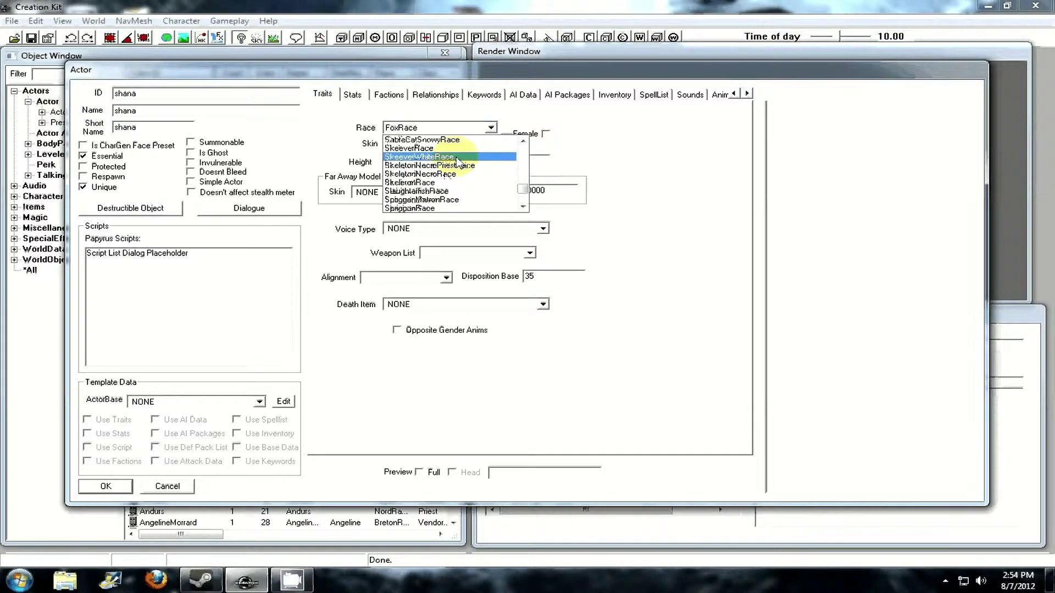
scroll(456, 162, up, 5)
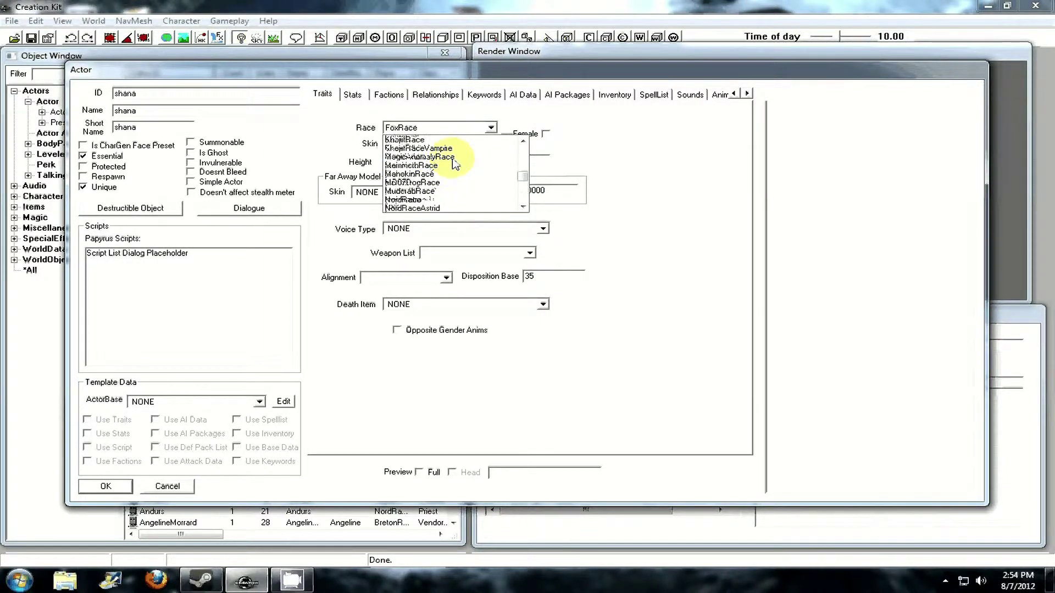
scroll(455, 164, up, 3)
scroll(455, 164, down, 4)
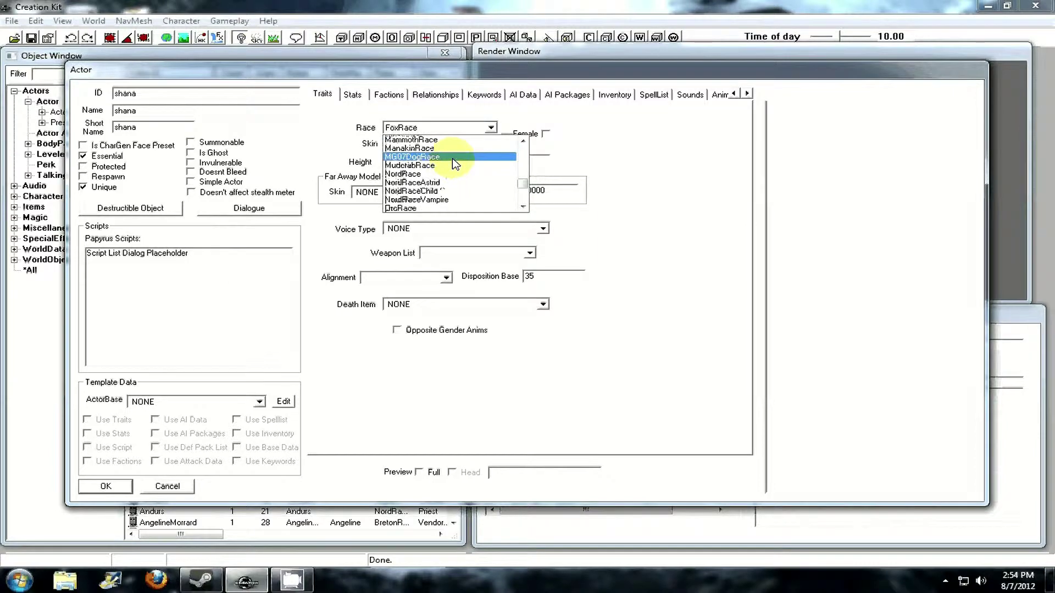
click(419, 175)
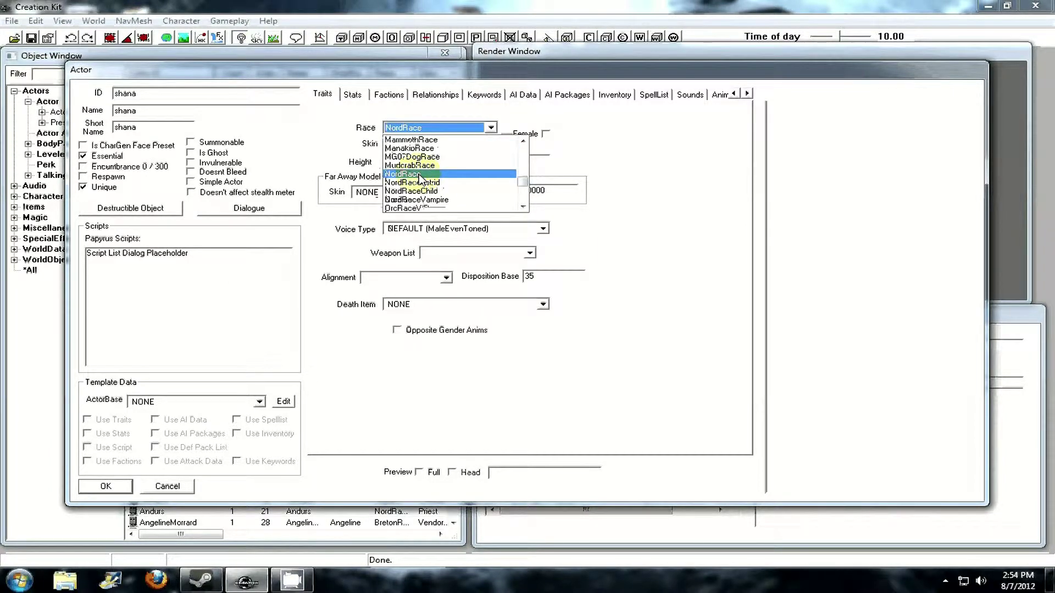
click(545, 134)
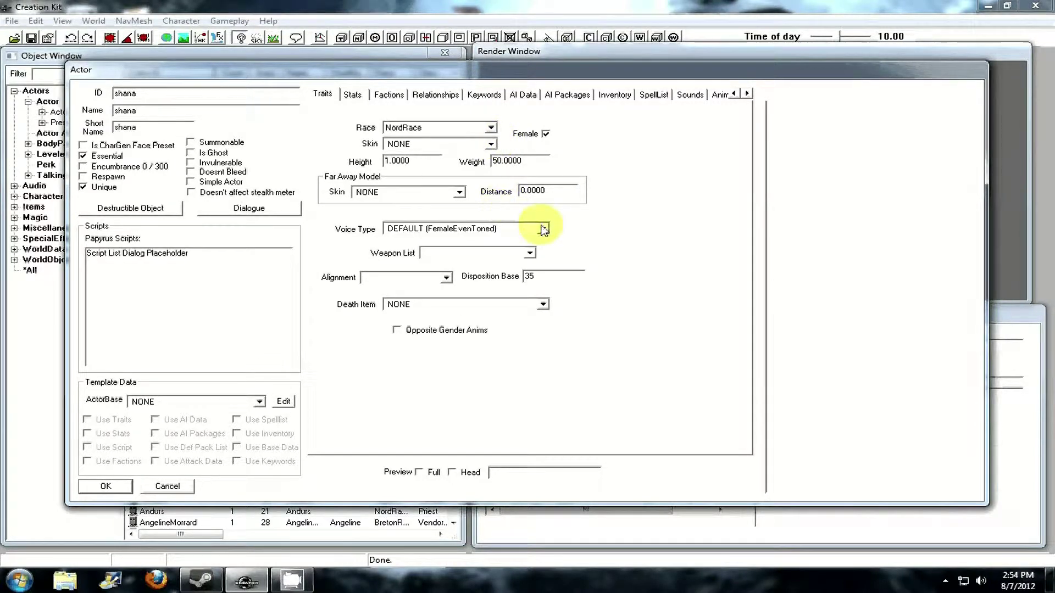
- Set the actor's voice type to FemaleYoungEager
click(543, 229)
scroll(501, 280, down, 15)
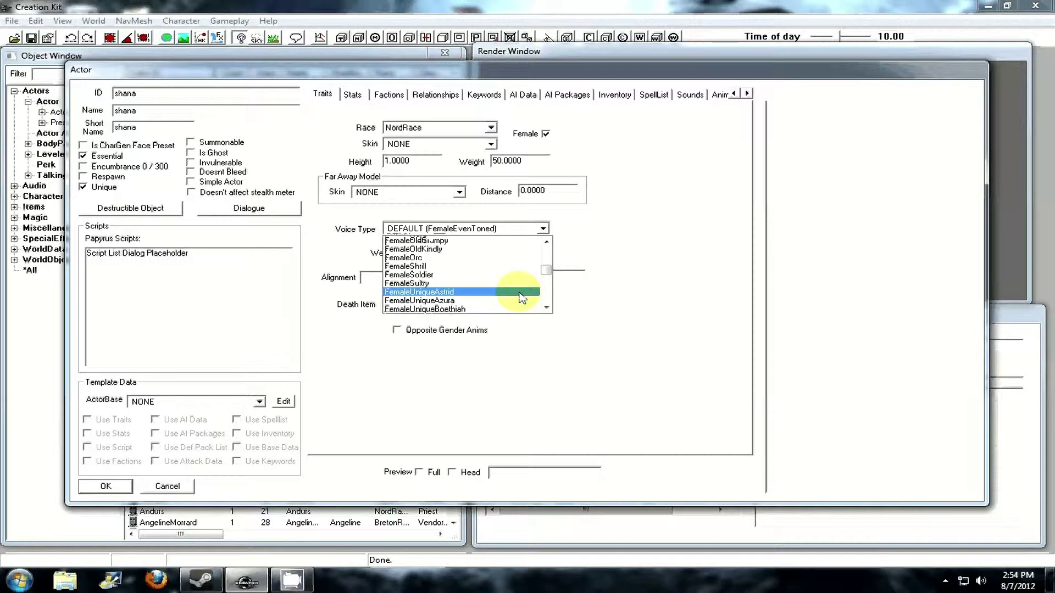
scroll(533, 280, down, 2)
scroll(533, 277, down, 2)
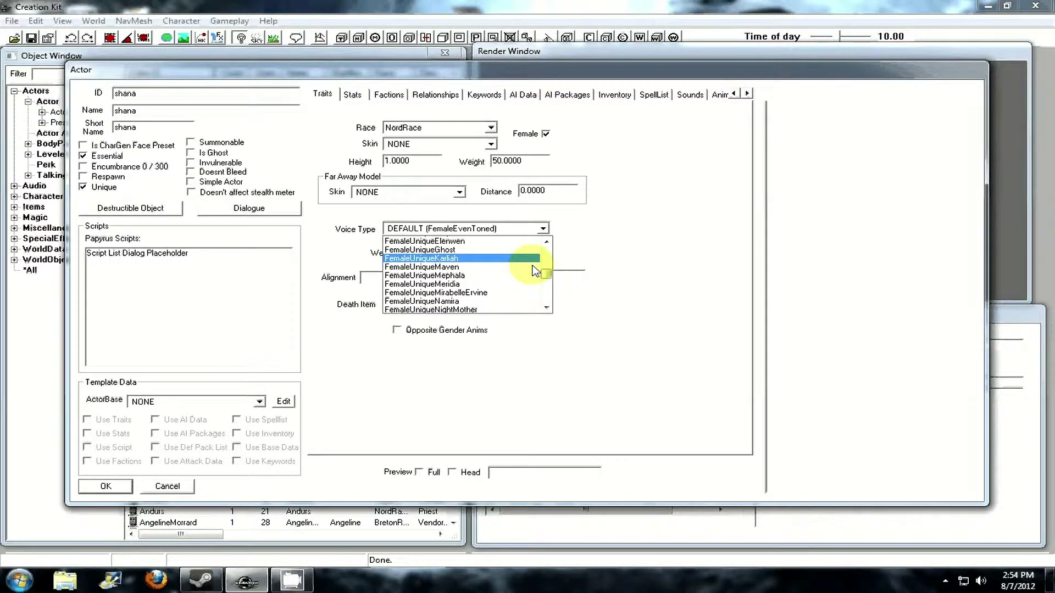
scroll(533, 270, down, 2)
scroll(533, 268, down, 2)
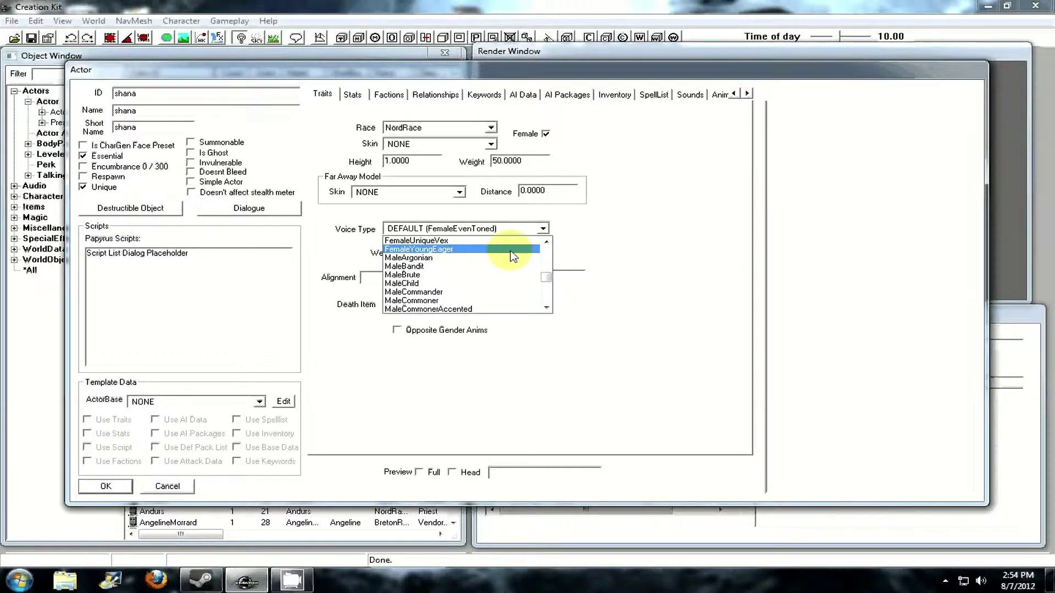
click(510, 250)
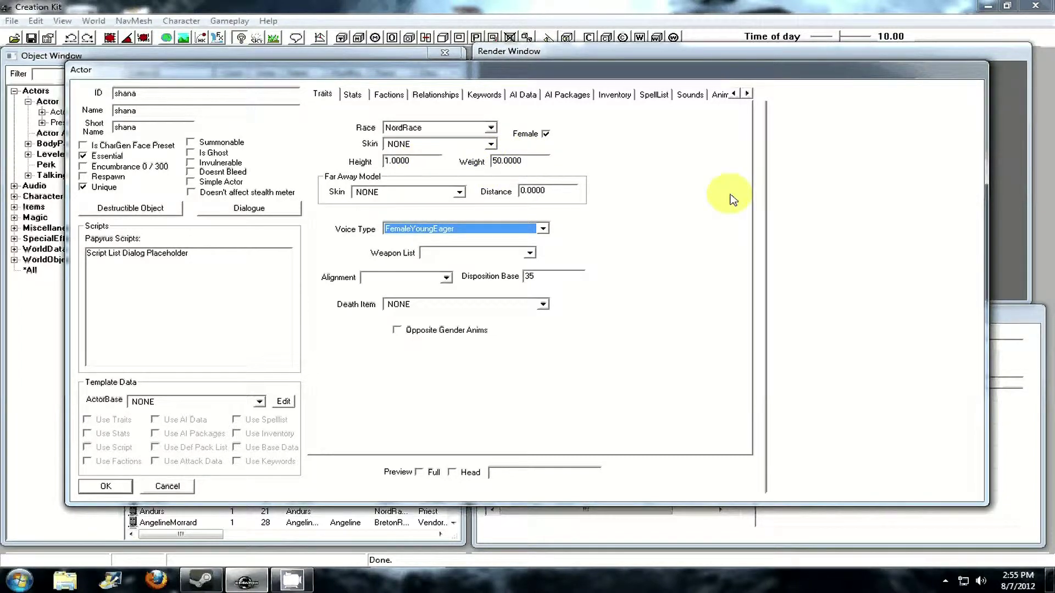
- Set the actor's disposition base to 70
click(561, 276)
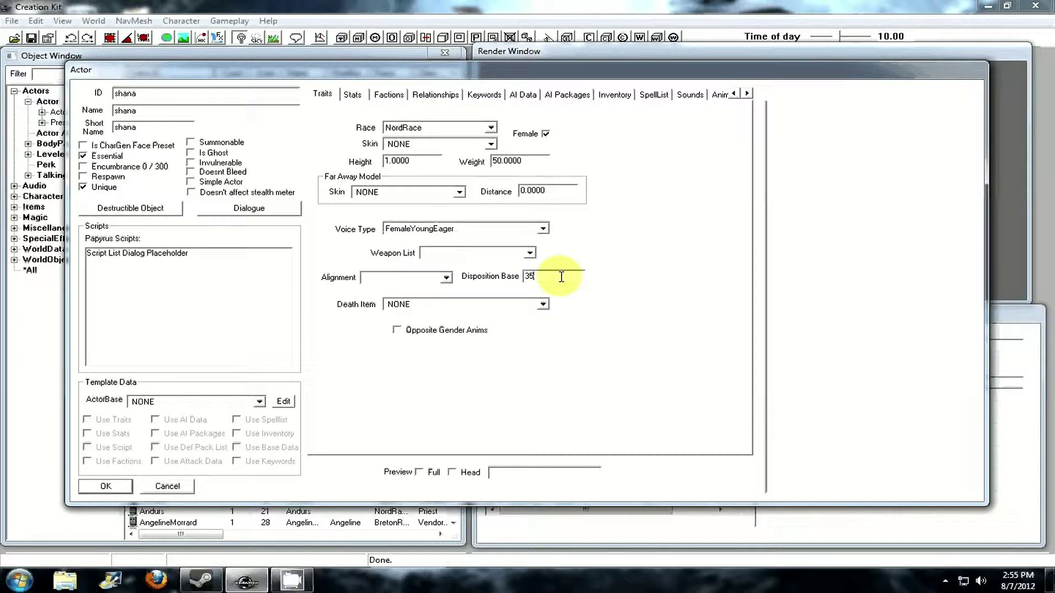
drag(561, 277, 444, 309)
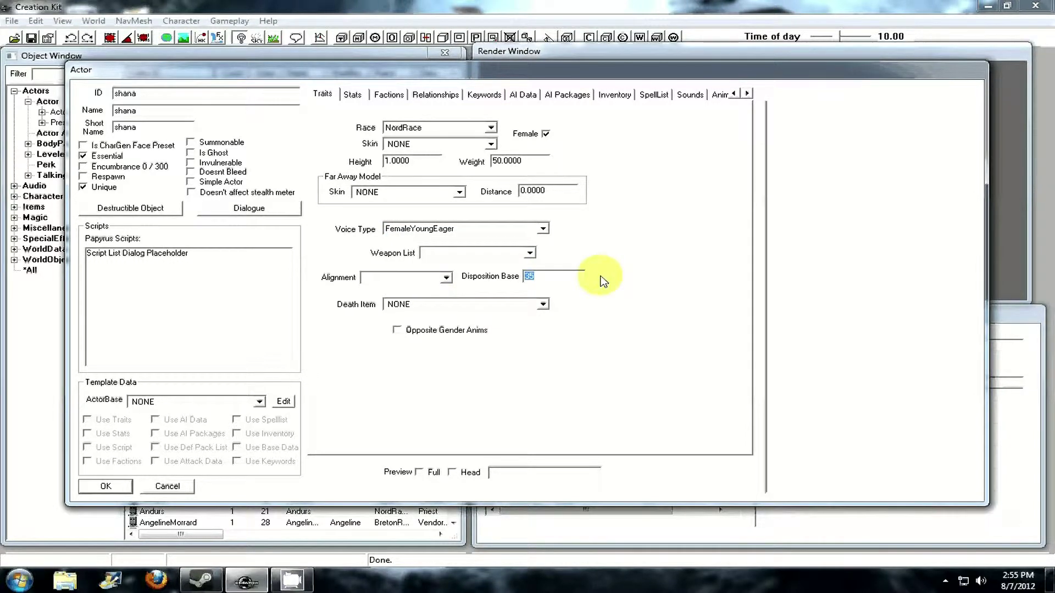
text(70)
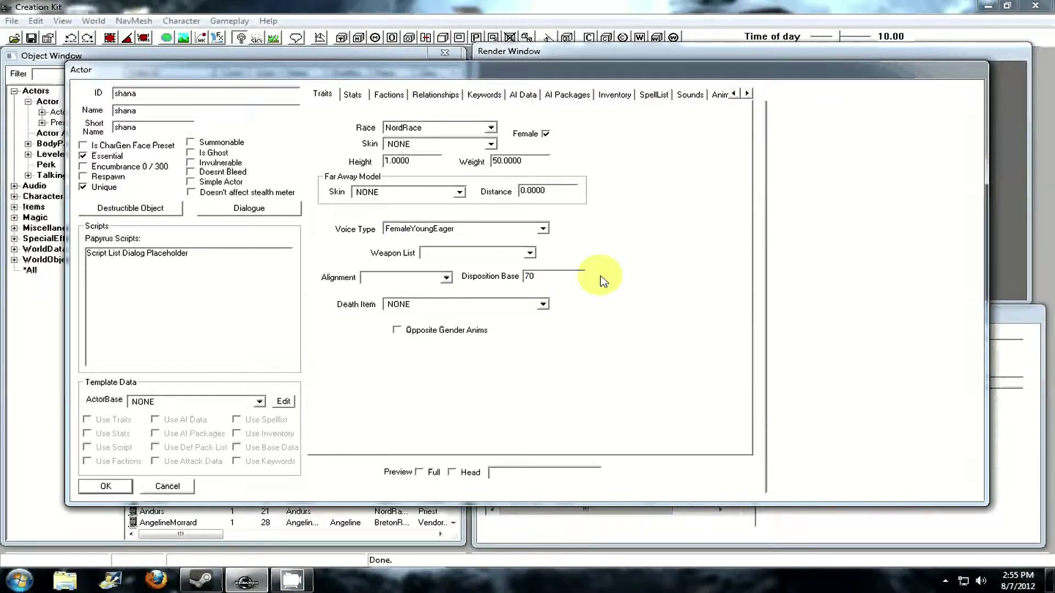
- Turn on PC Level Mult in the actor's stats, with Calc Min 4 and Calc Max 61
click(350, 95)
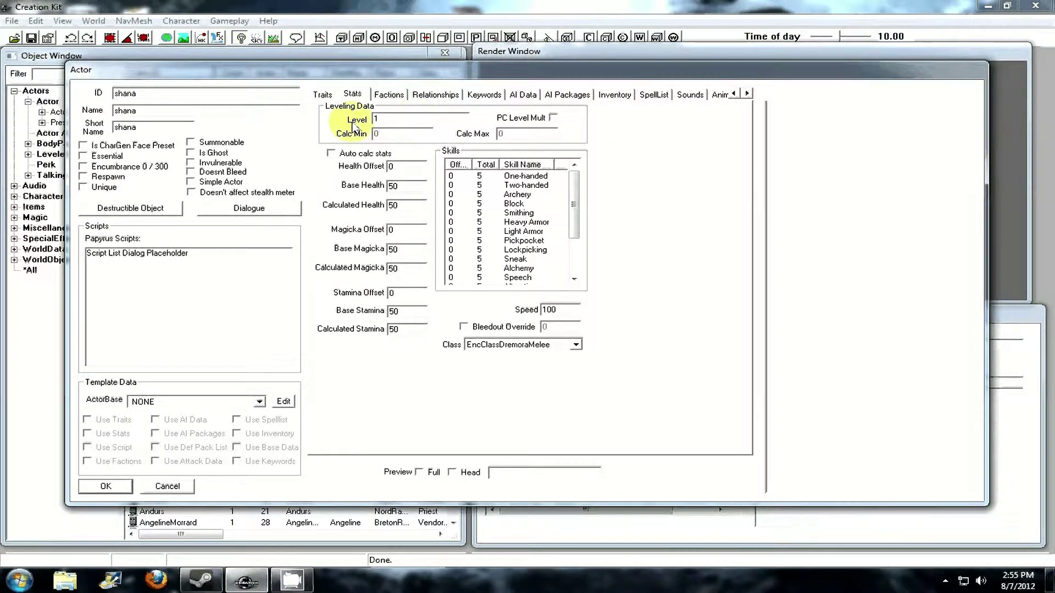
click(390, 118)
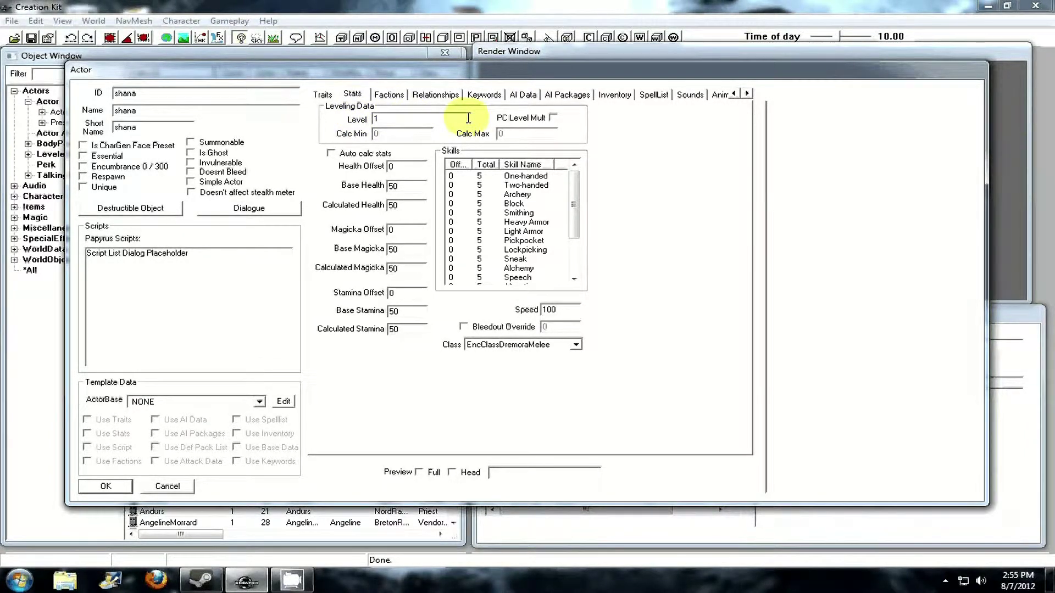
click(553, 118)
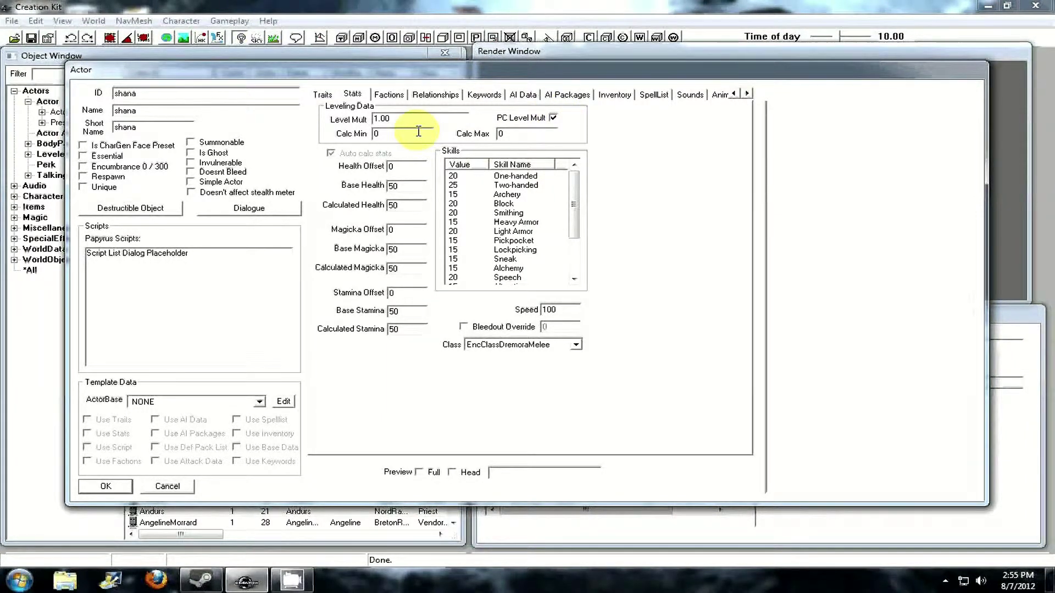
key(BackSpace)
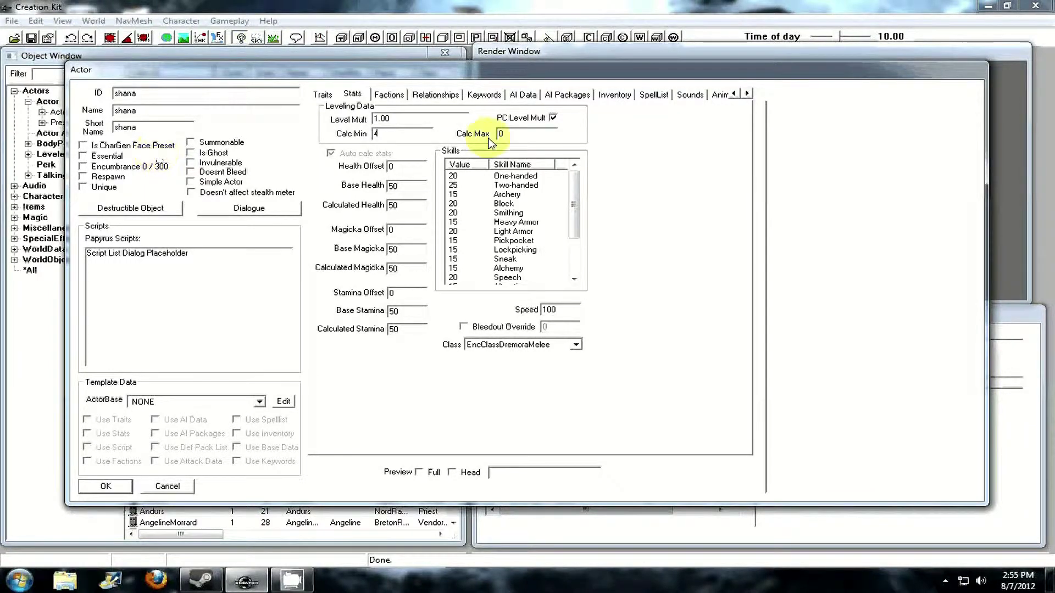
key(Tab)
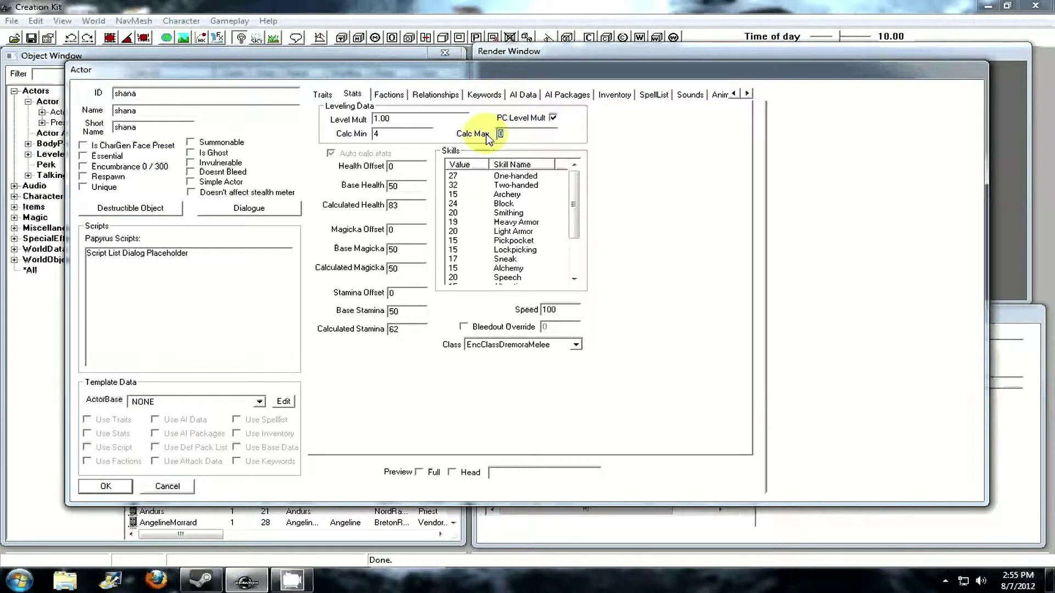
text(61)
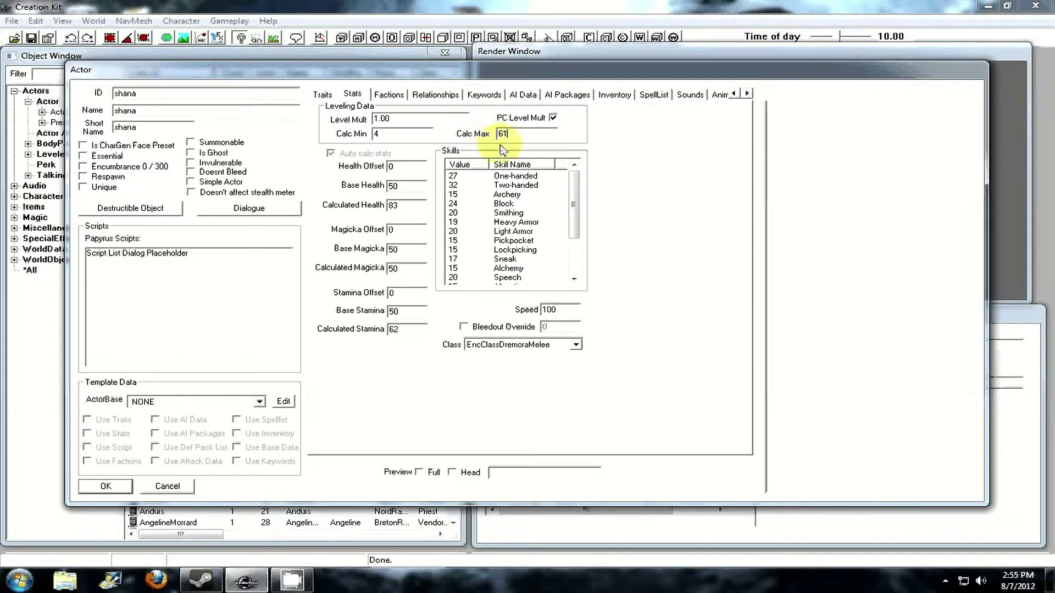
key(BackSpace)
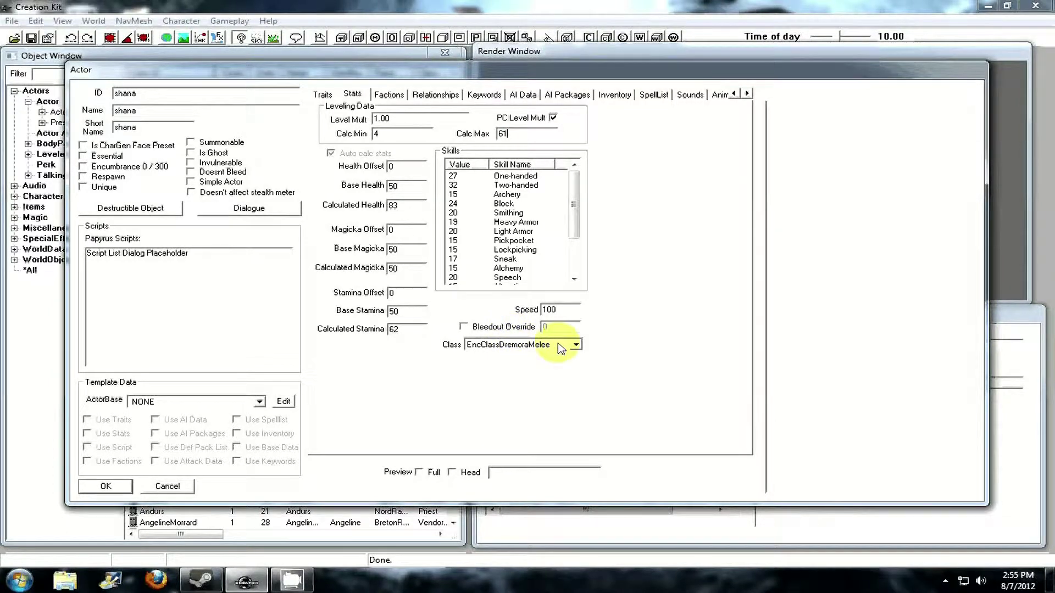
- Set the actor's class to CombatWarrior1H
click(575, 344)
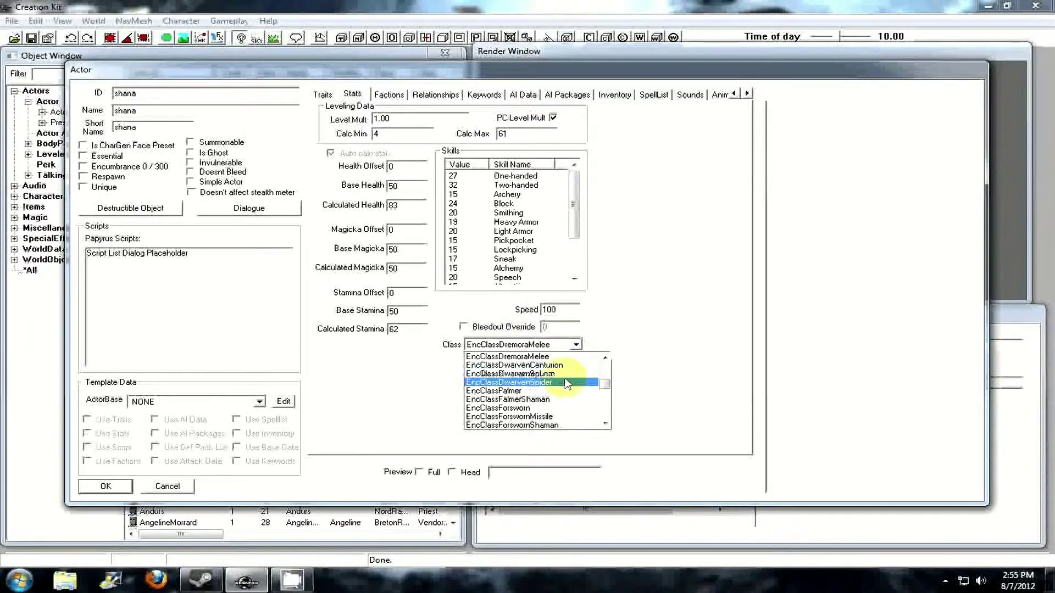
scroll(566, 382, down, 3)
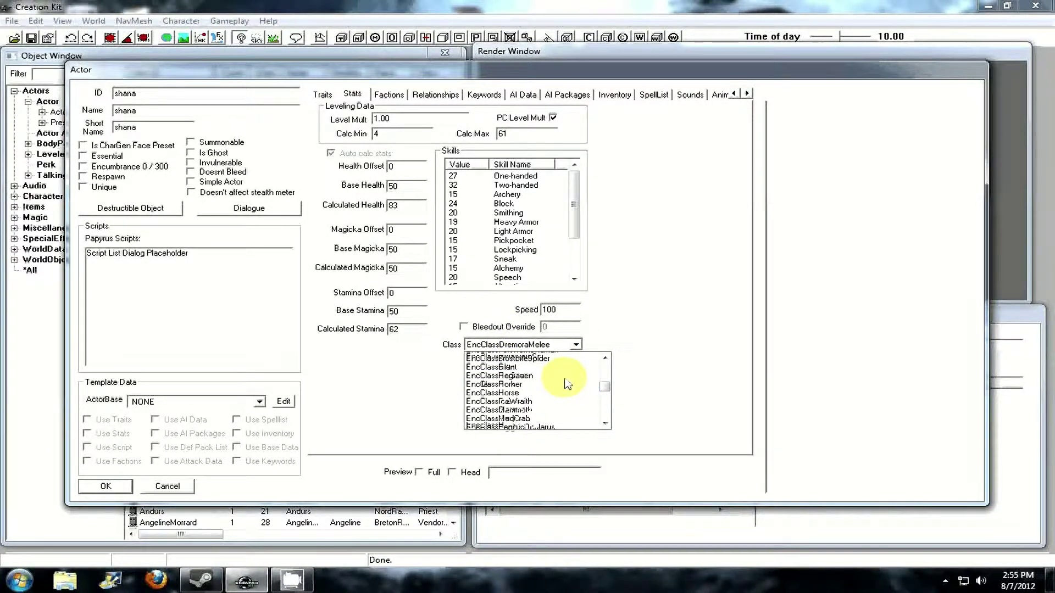
scroll(567, 383, down, 5)
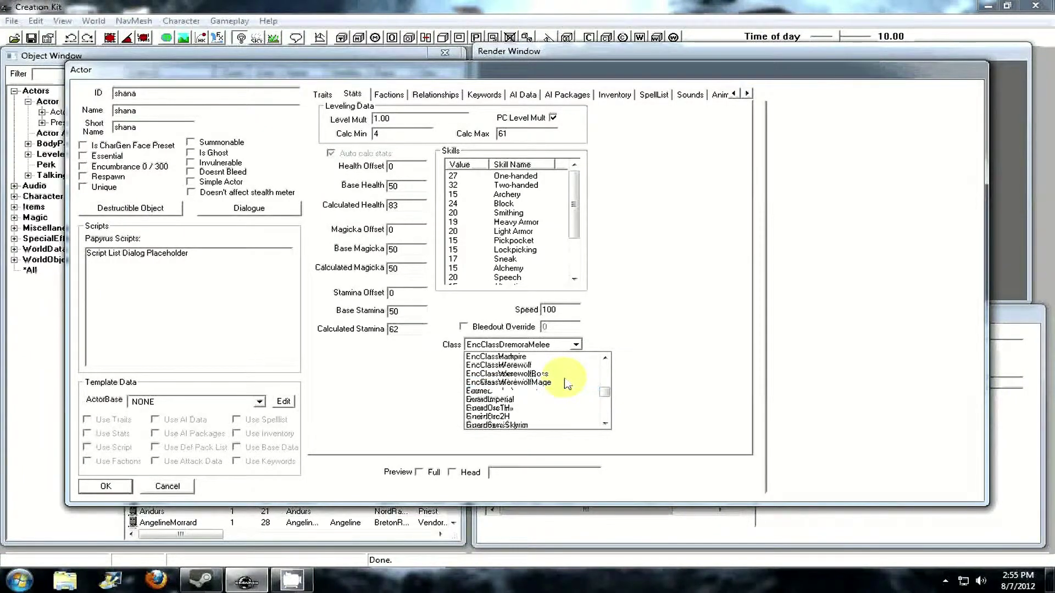
scroll(566, 385, up, 8)
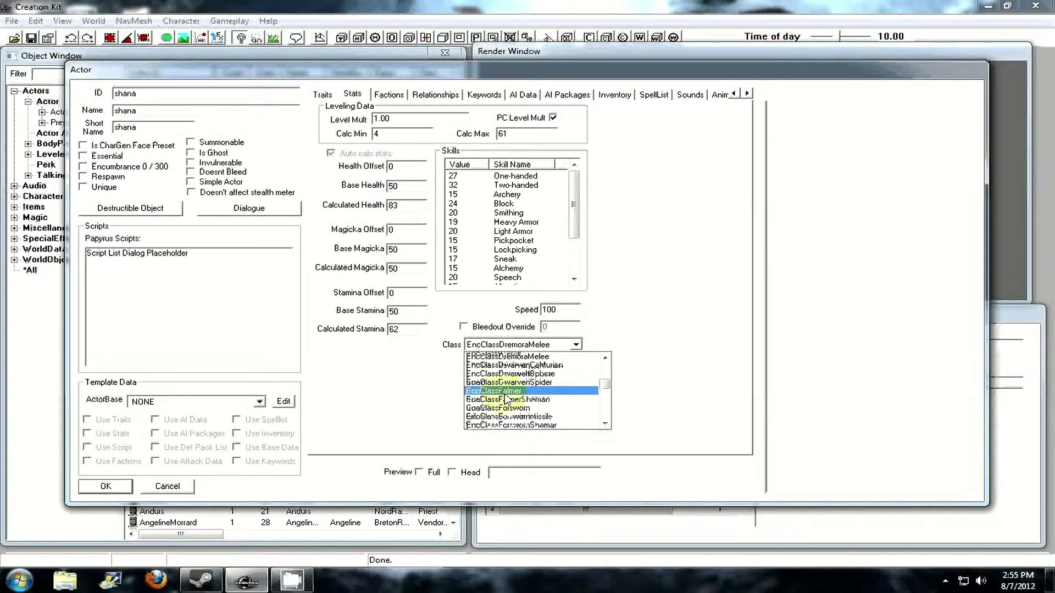
scroll(542, 383, up, 5)
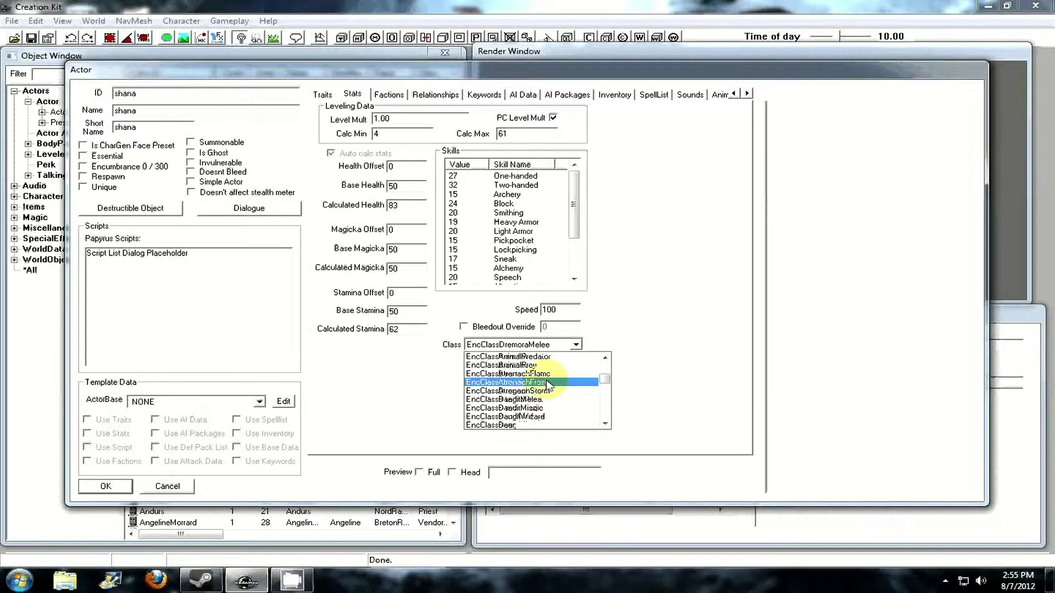
scroll(555, 382, up, 3)
scroll(559, 381, up, 1)
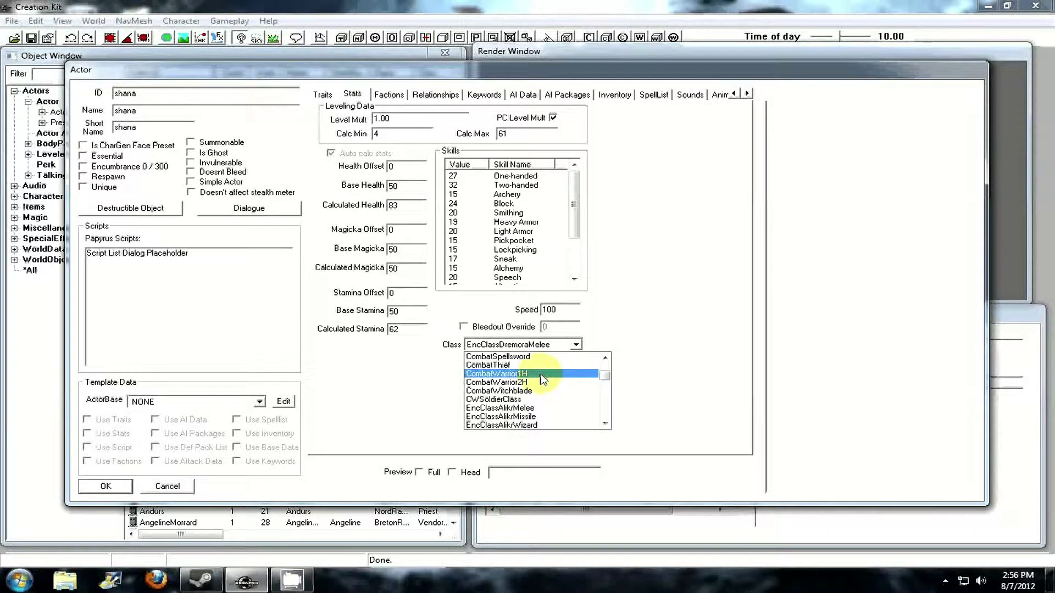
click(537, 378)
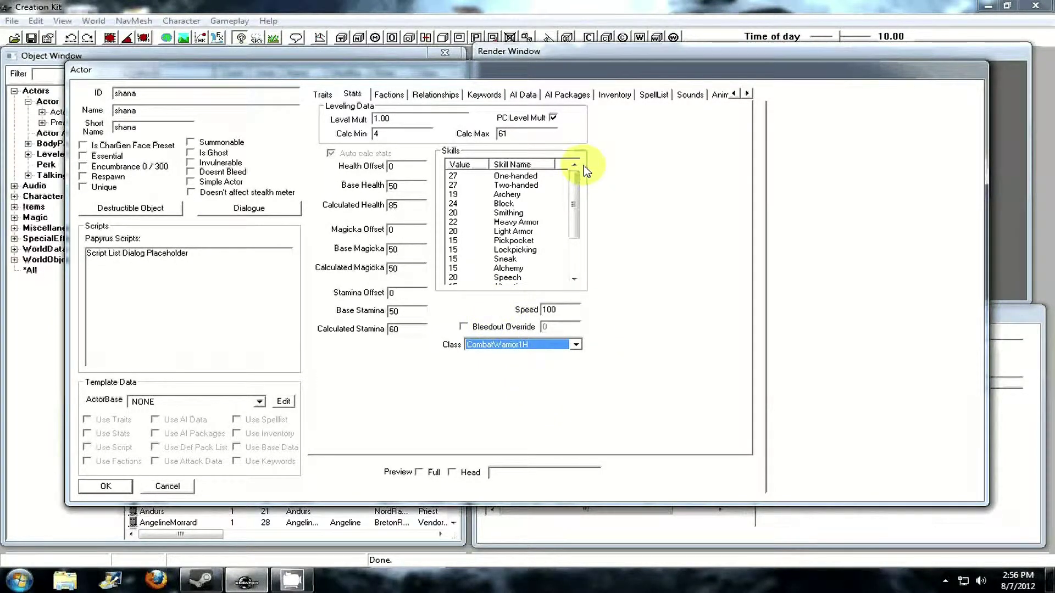
click(598, 466)
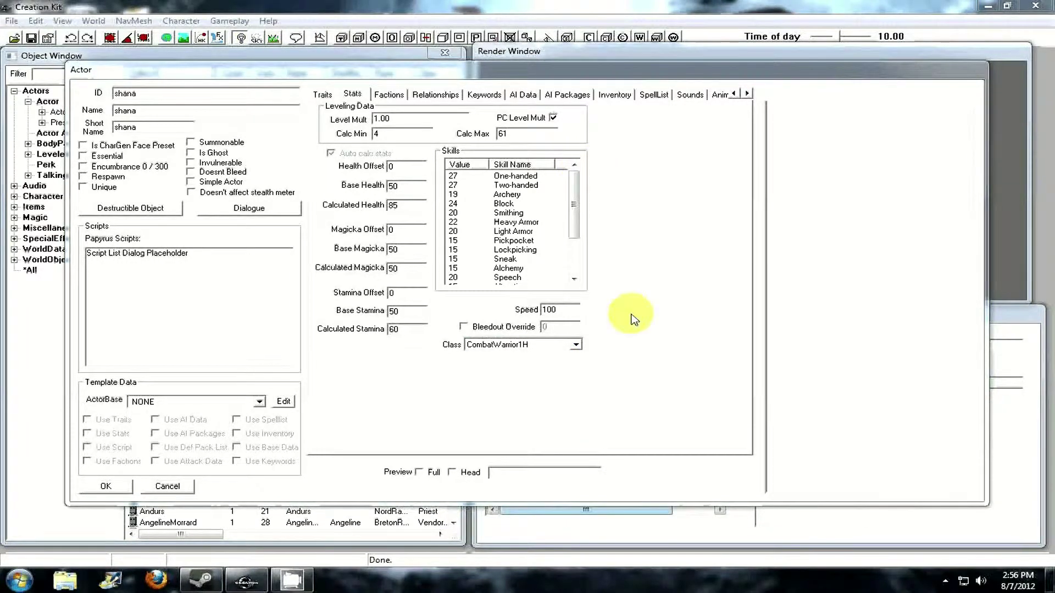
- Set the actor's speed to 115 and flag the actor as Unique and Essential
click(550, 310)
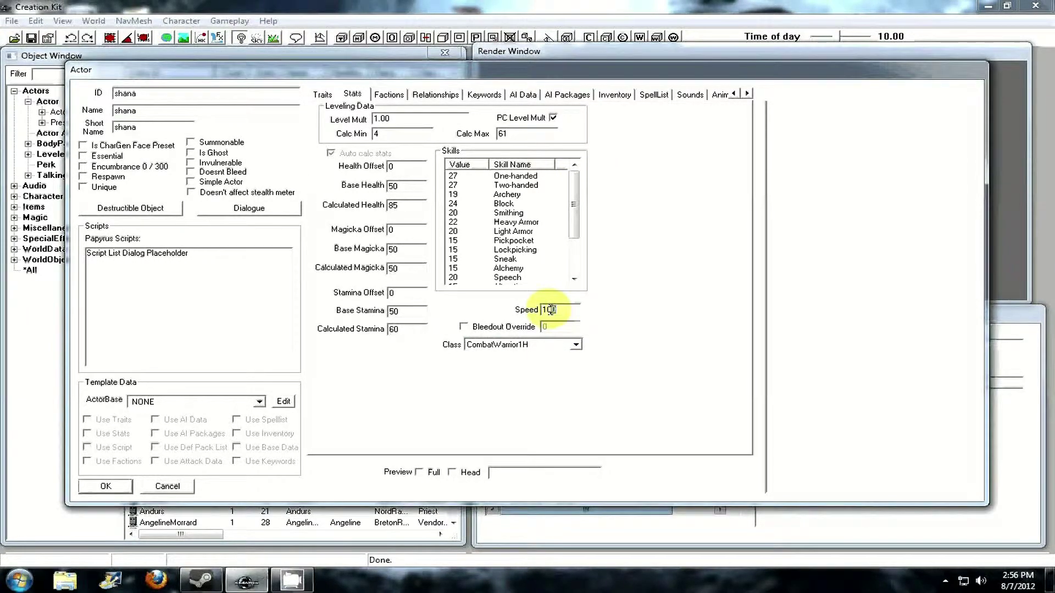
drag(550, 310, 735, 341)
text(115)
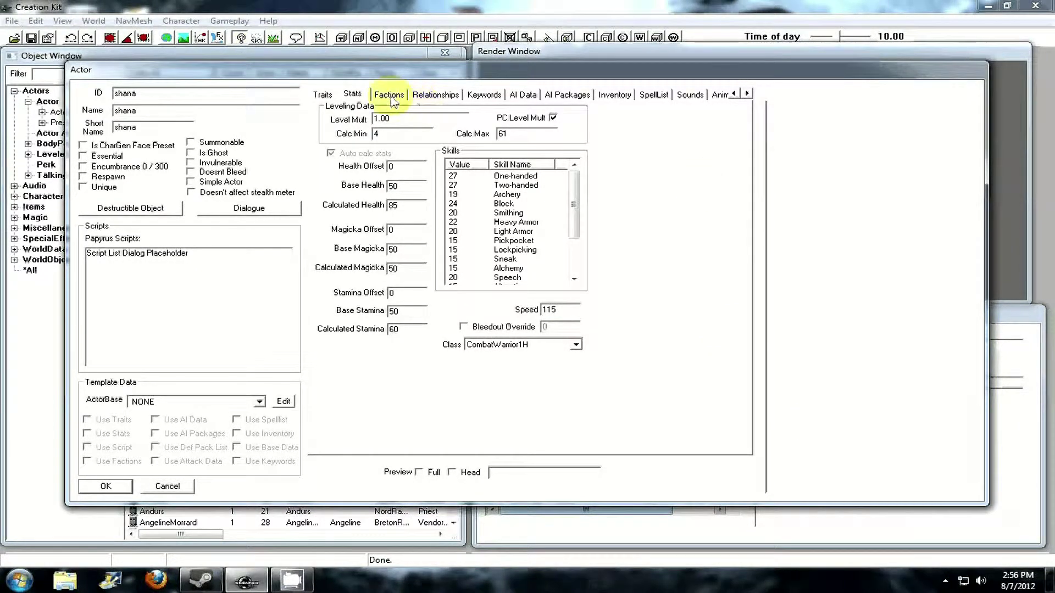
click(84, 188)
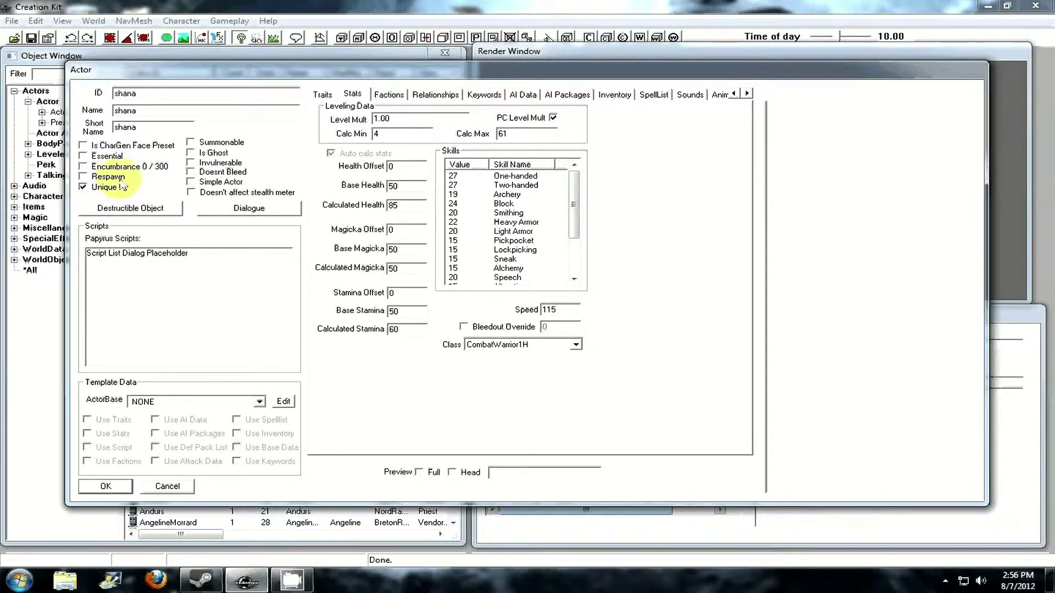
click(83, 156)
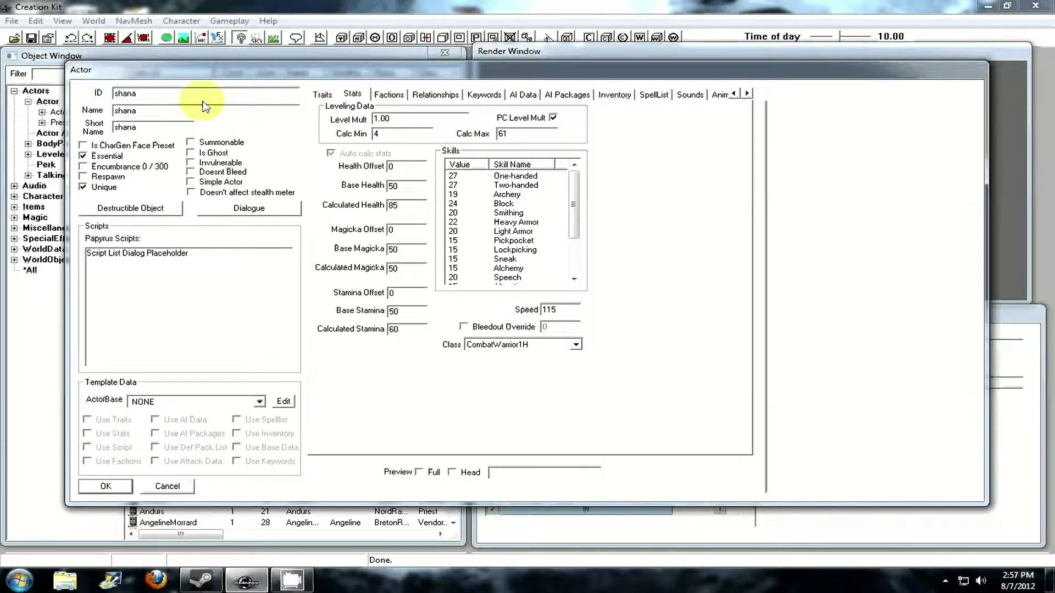
- Change the actor's ID, name and short name to zoie and save the actor
drag(138, 95, 81, 100)
text(zoie)
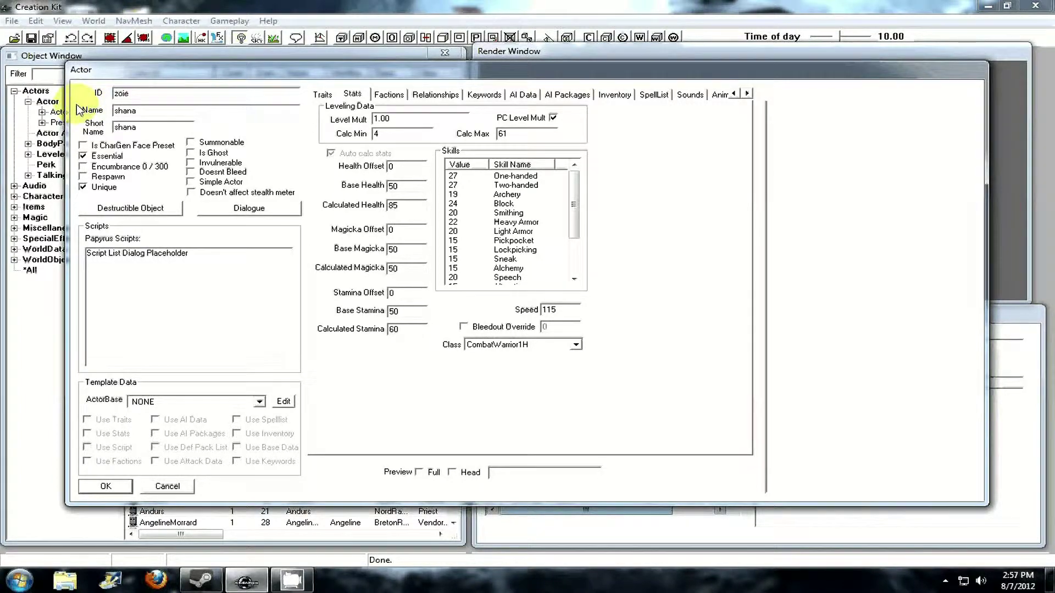
key(Tab)
text(zoie)
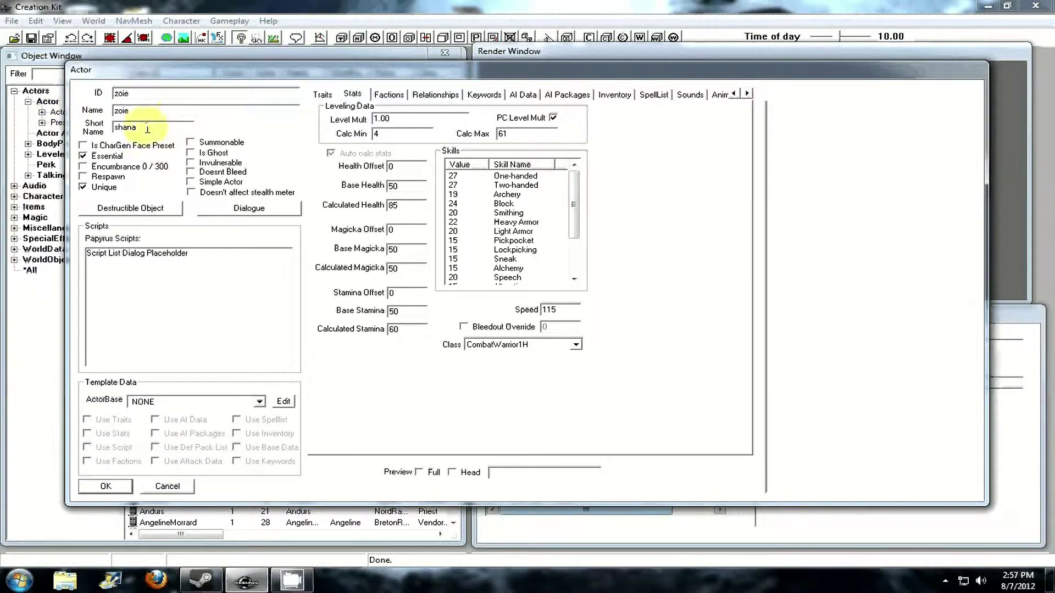
drag(147, 128, 62, 132)
text(zoie)
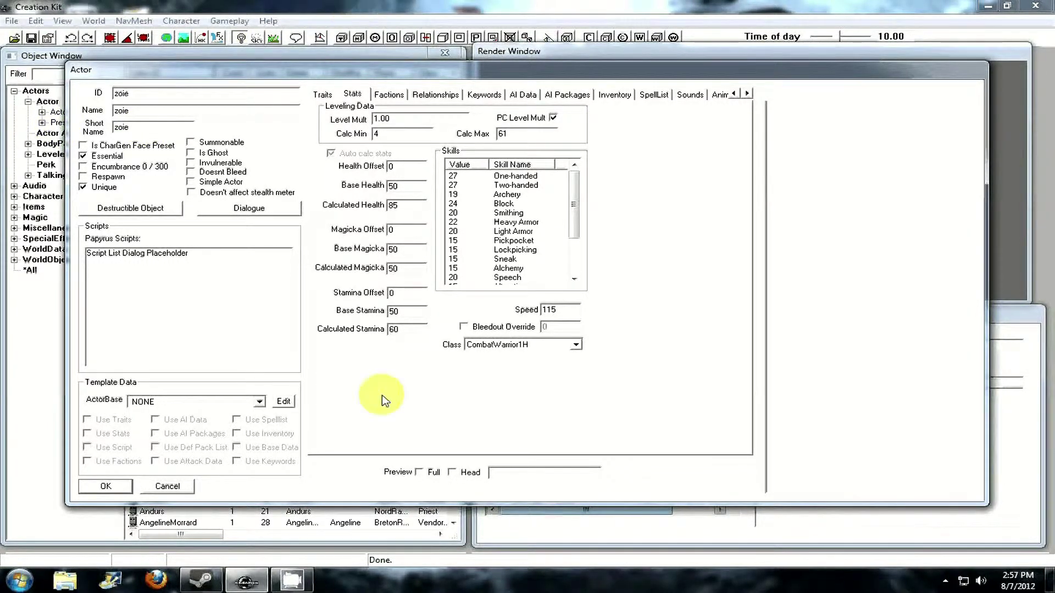
click(117, 490)
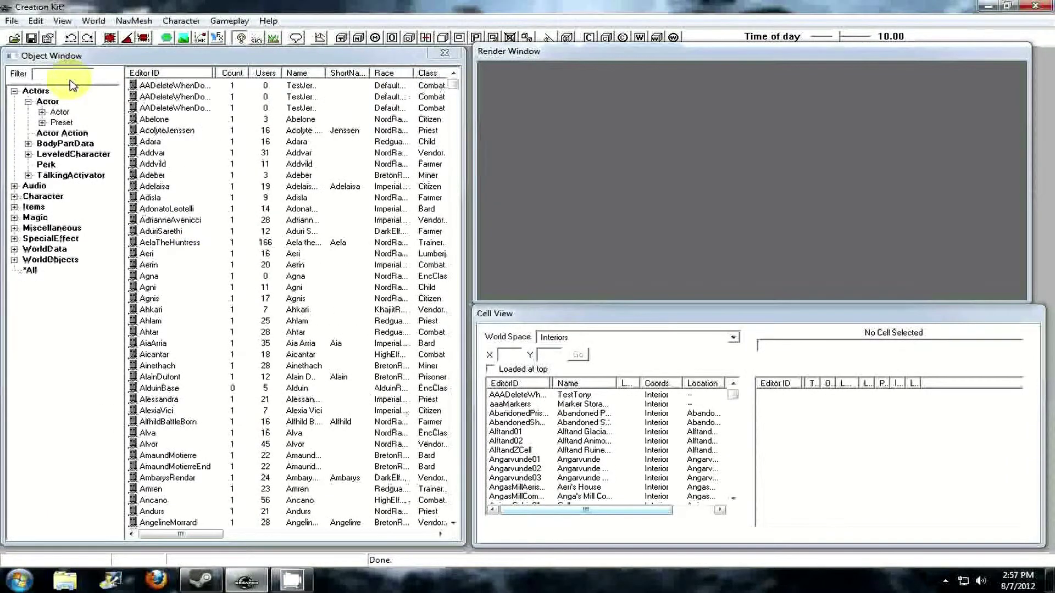
- Filter the object list for zoie and open that actor for editing
click(70, 81)
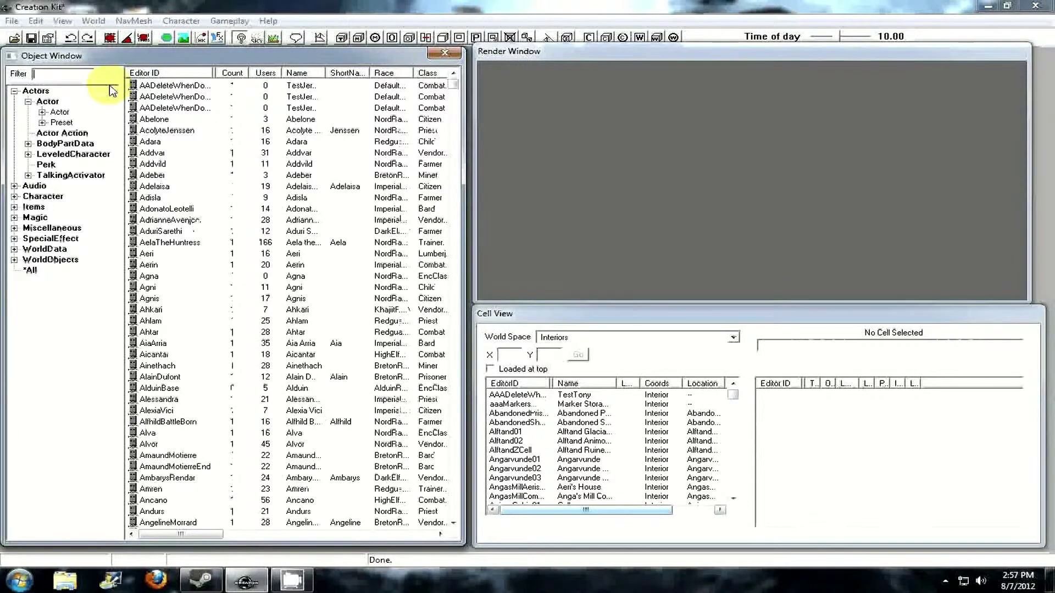
text(zois)
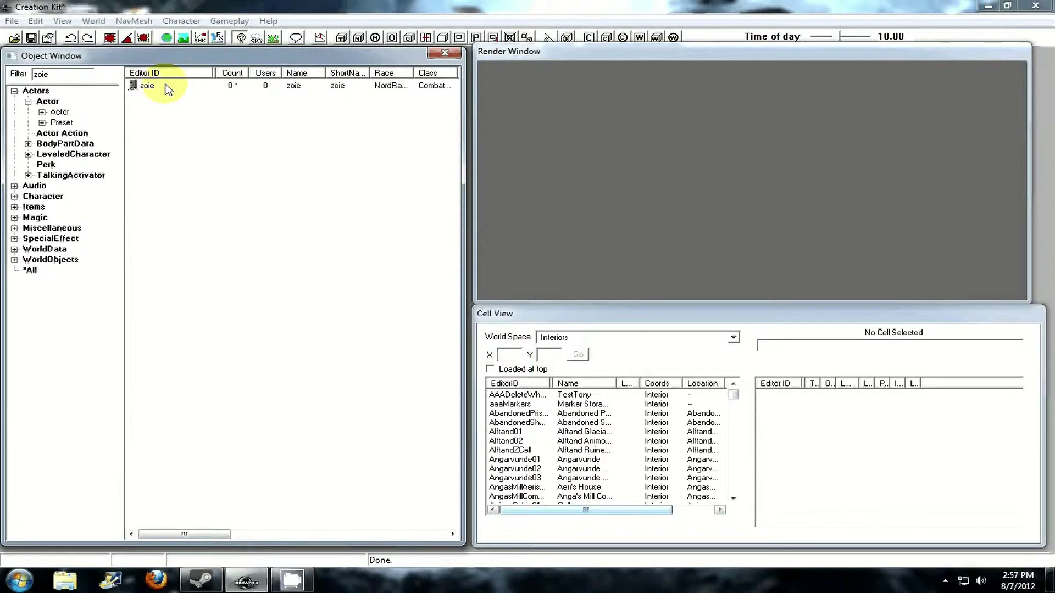
click(165, 86)
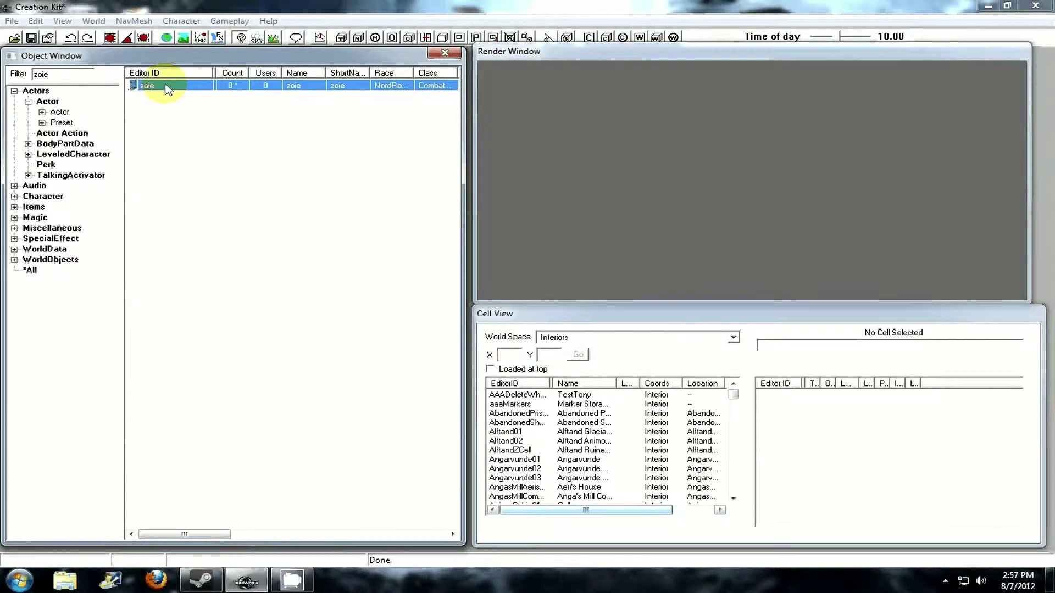
double_click(224, 87)
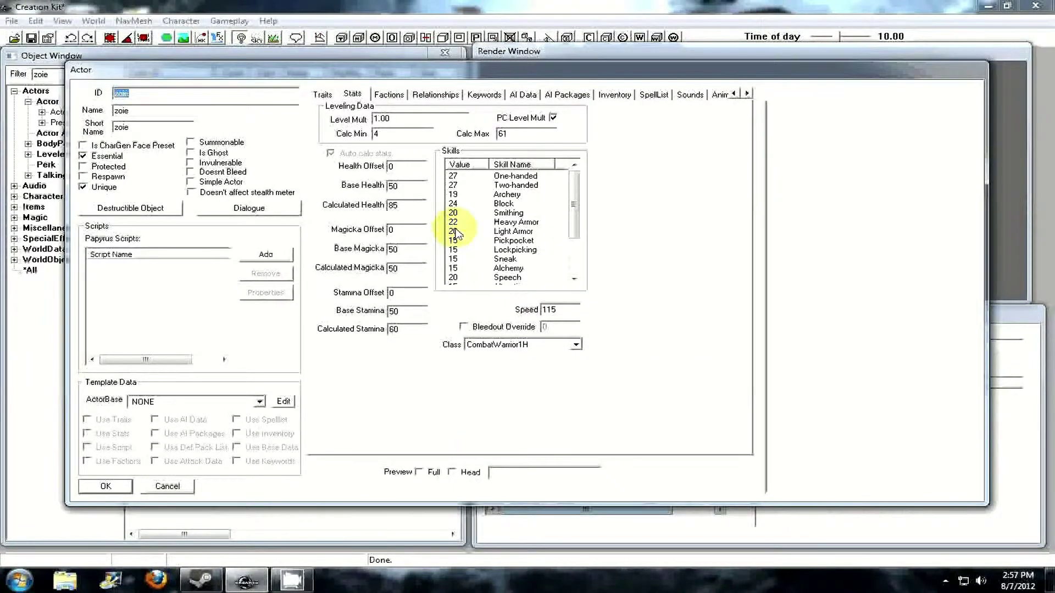
- Add CurrentFollowerFaction to the actor's factions, filtering the faction forms by "foll"
click(384, 98)
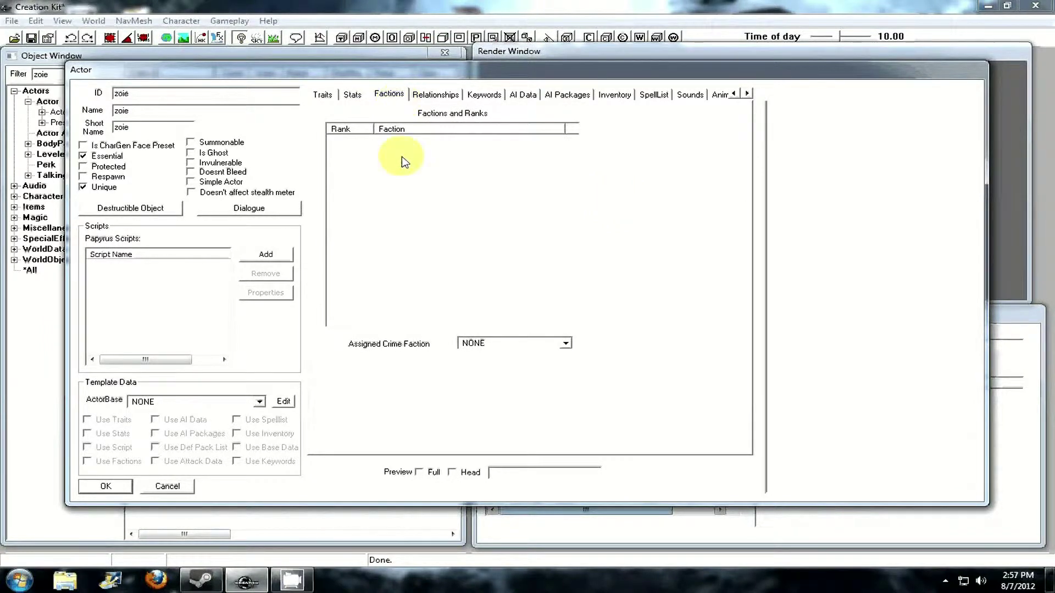
right_click(419, 186)
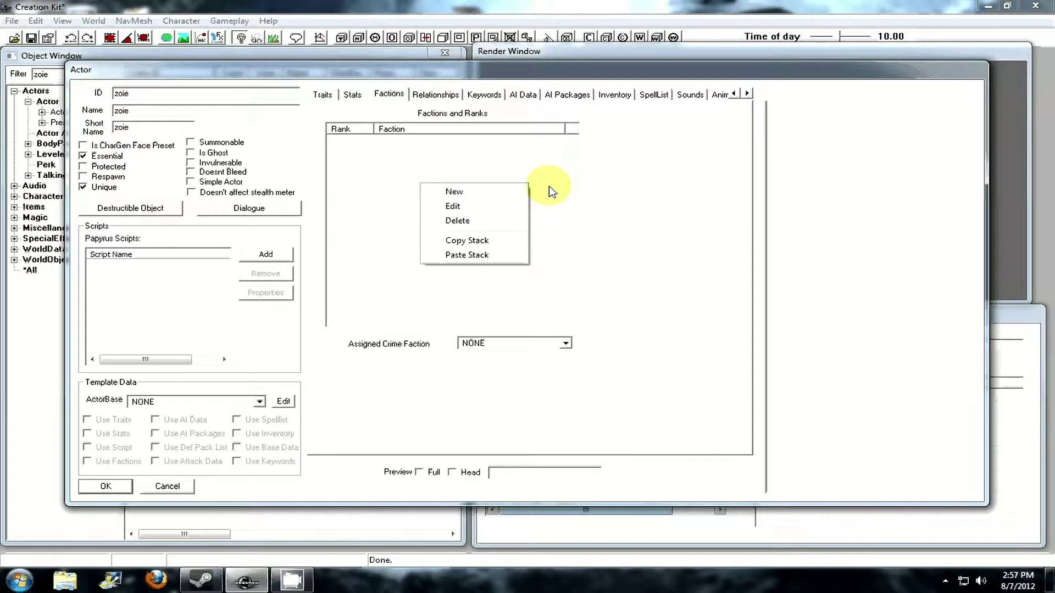
click(455, 192)
text(foll)
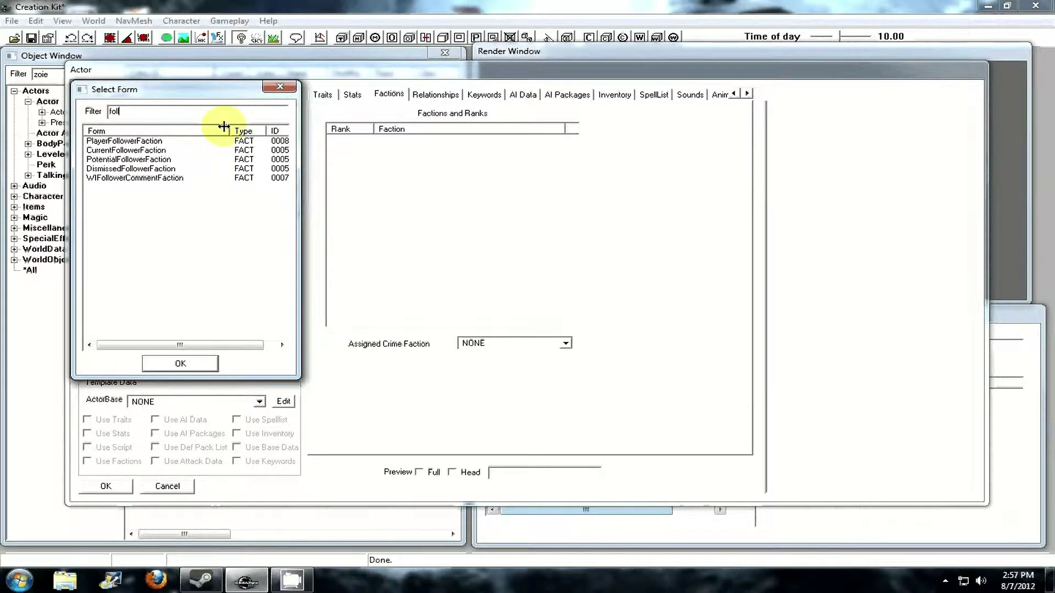
double_click(131, 151)
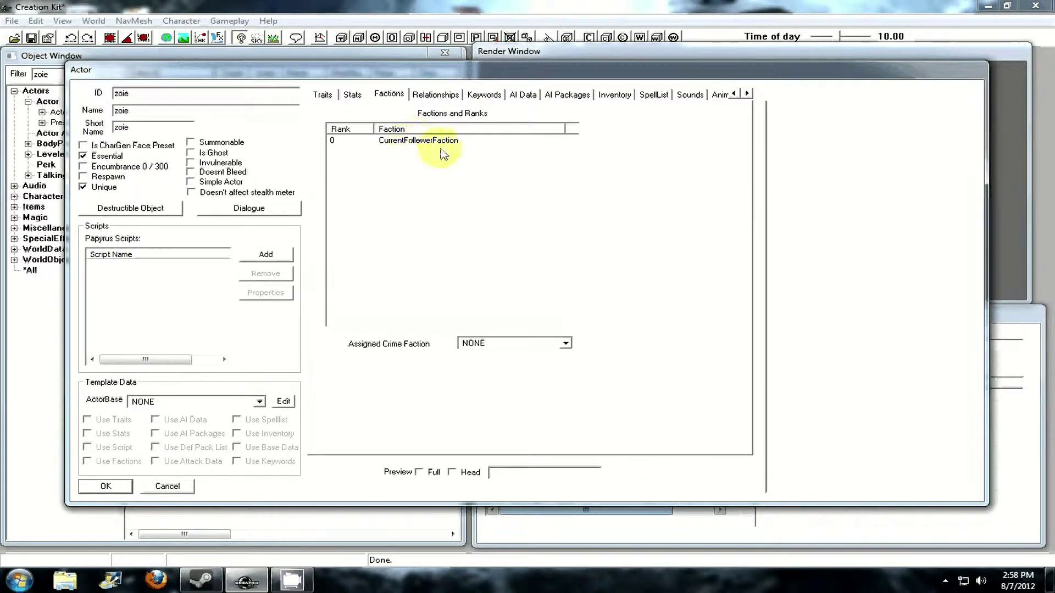
right_click(409, 173)
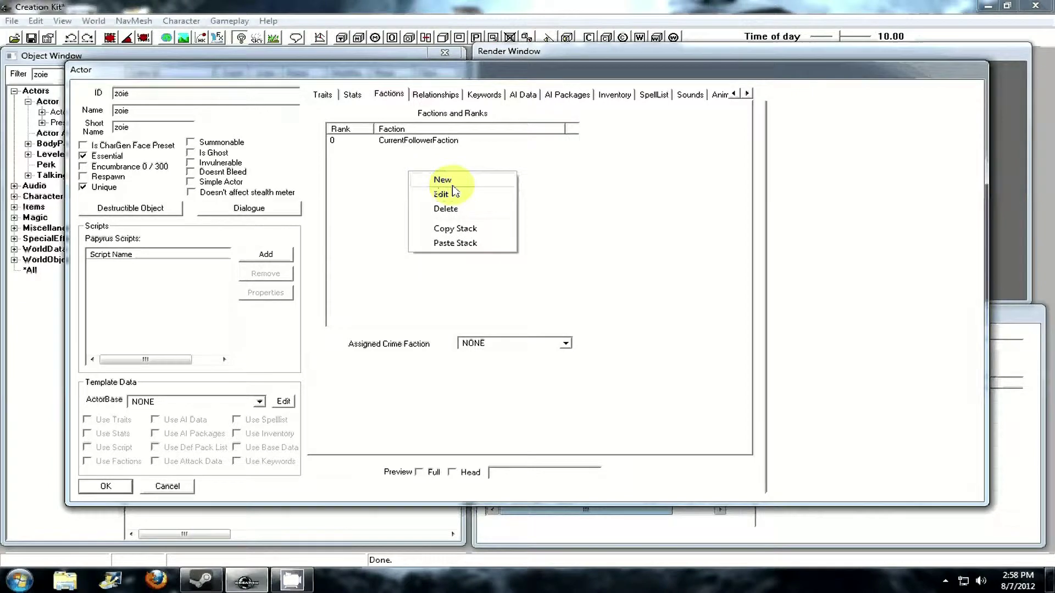
click(445, 180)
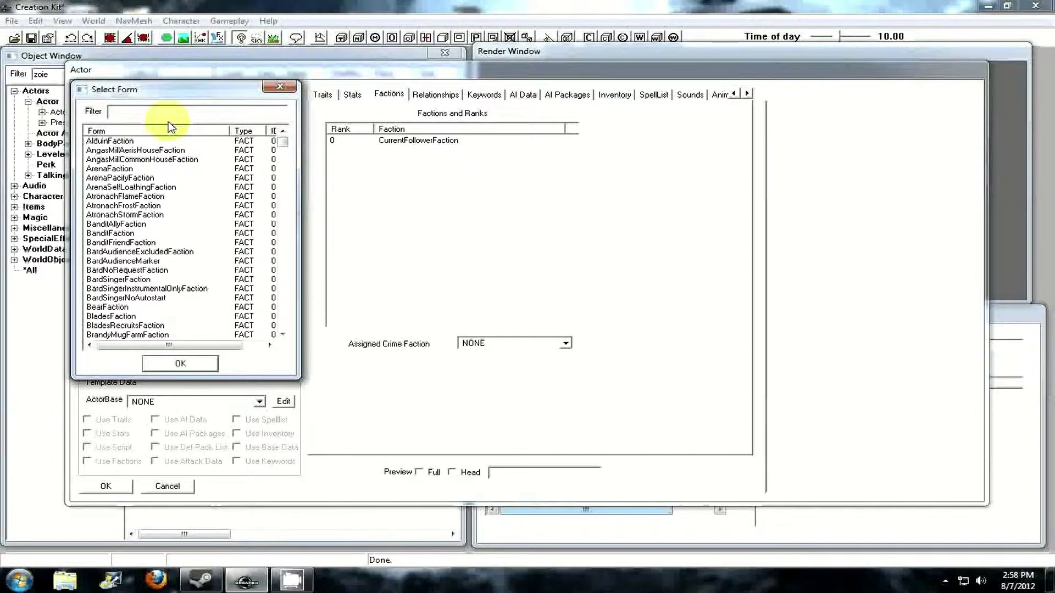
text(foll)
click(147, 159)
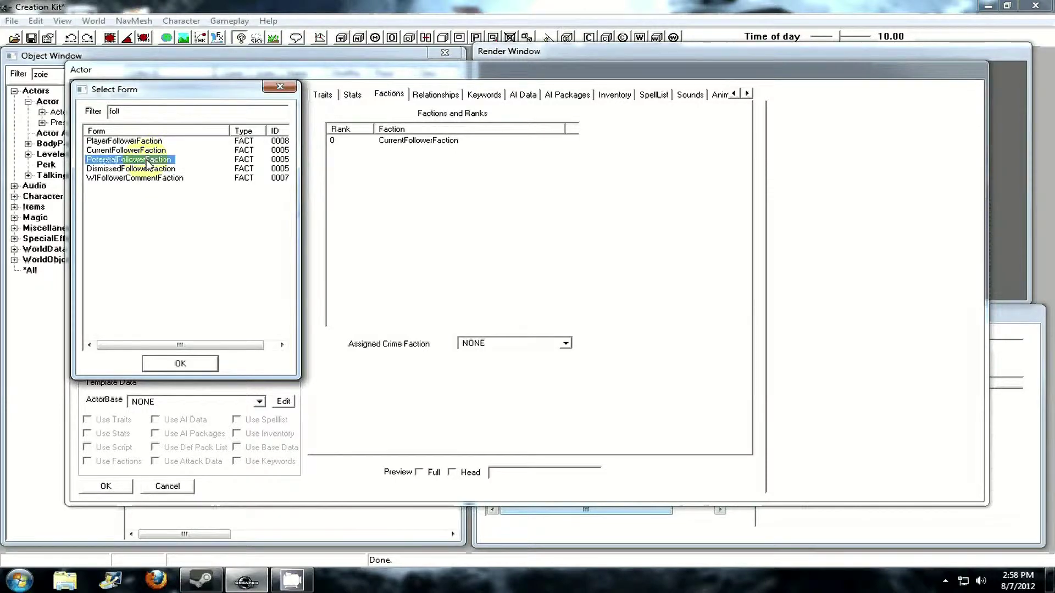
click(146, 159)
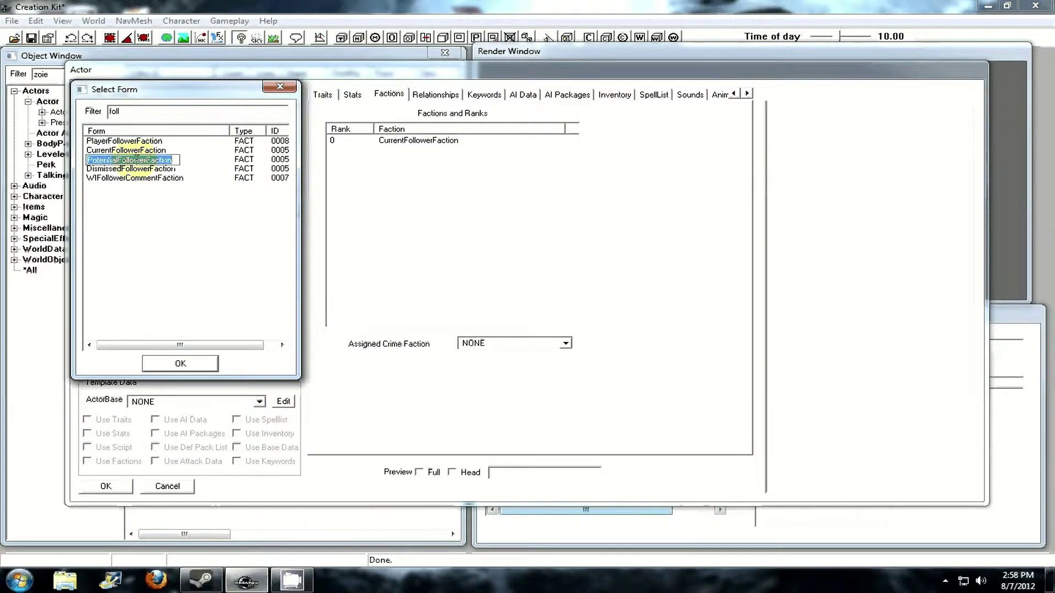
key(Escape)
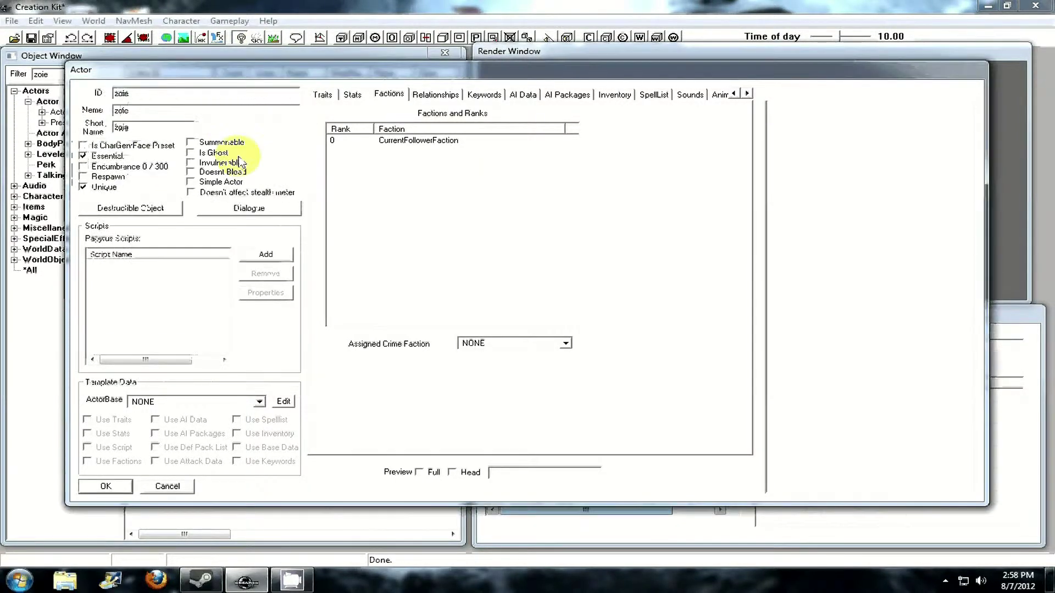
- Add PotentialFollowerFaction to the actor's factions, filtering the faction forms by "follo"
right_click(434, 167)
click(442, 171)
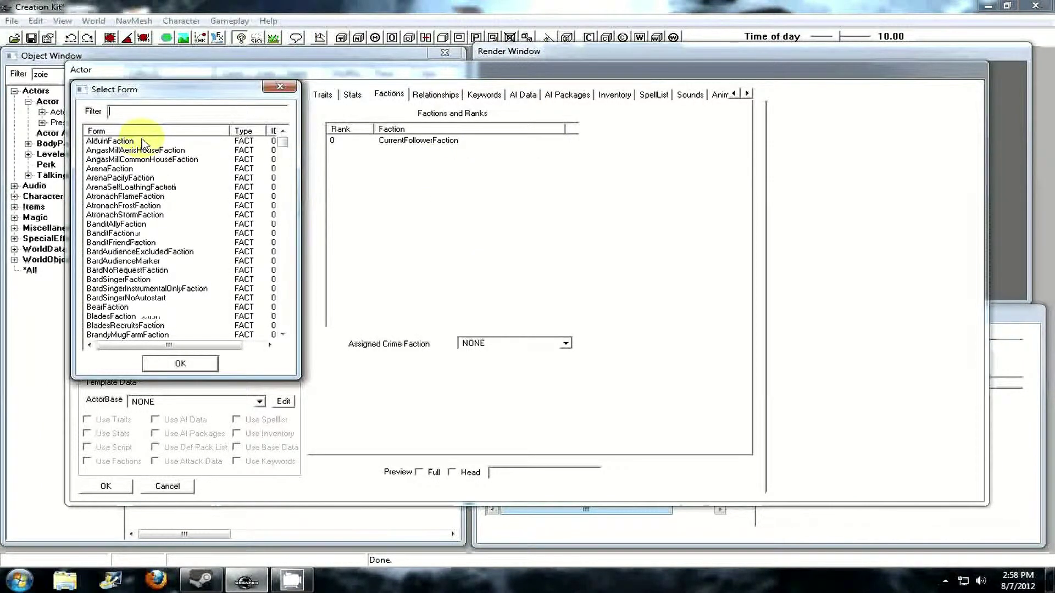
text(follo)
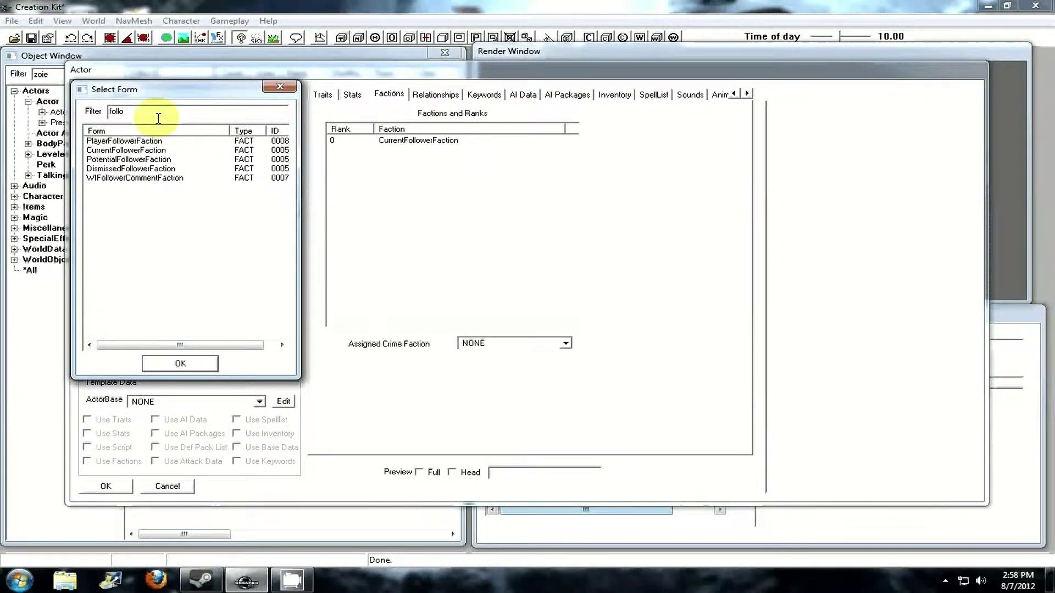
double_click(134, 159)
- Add PotentialMarriageFaction to the actor's factions, filtering the faction forms by "marr"
right_click(427, 186)
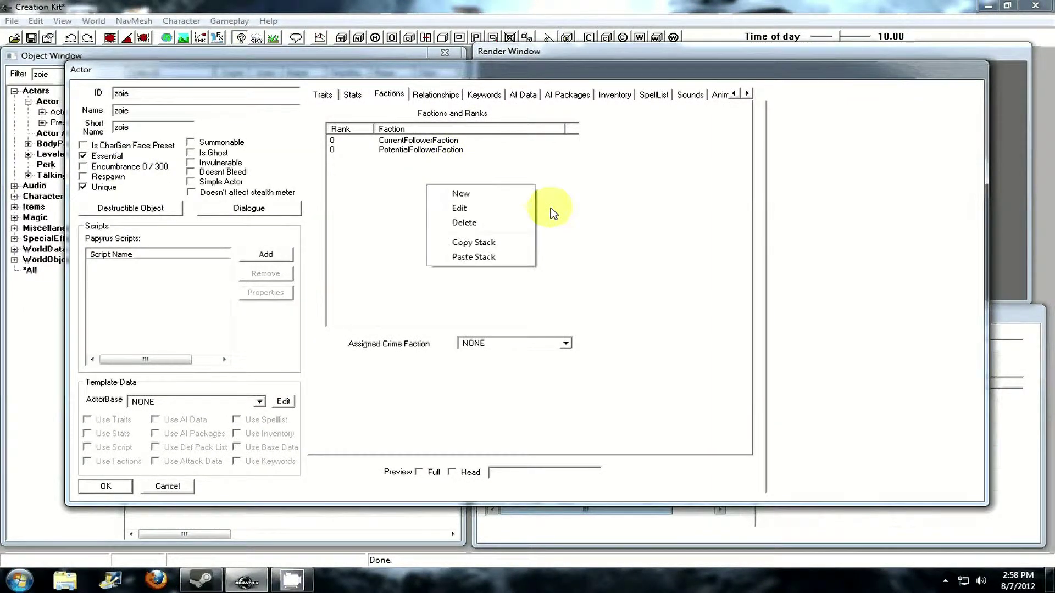
click(471, 192)
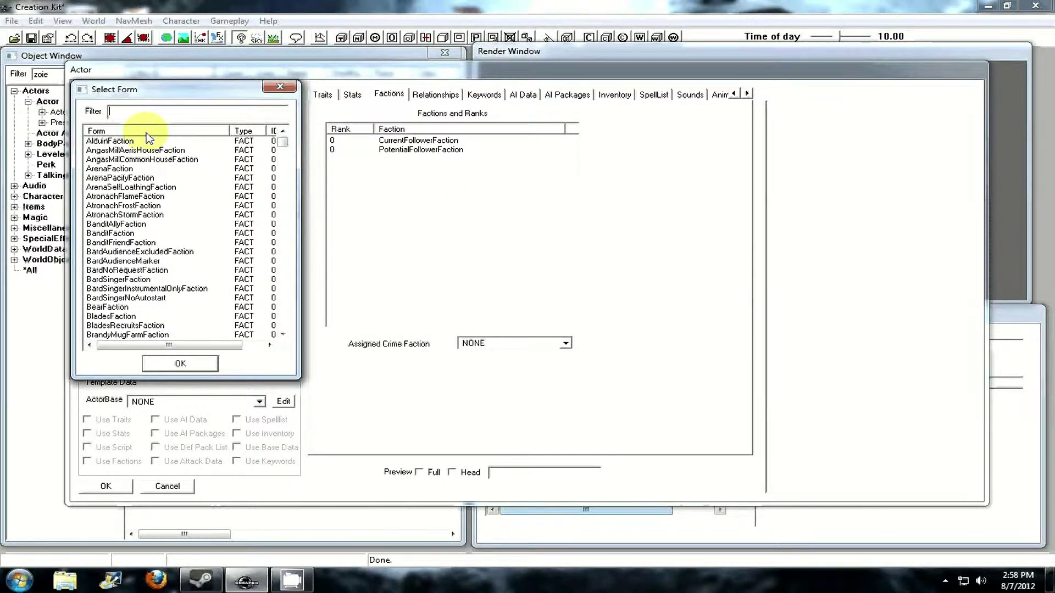
text(marr)
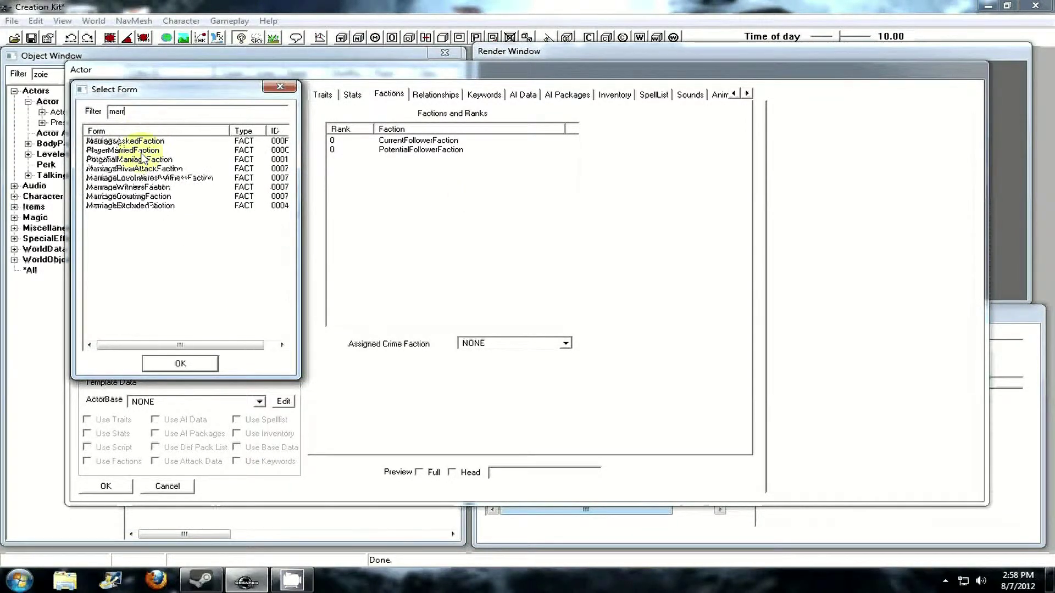
double_click(117, 159)
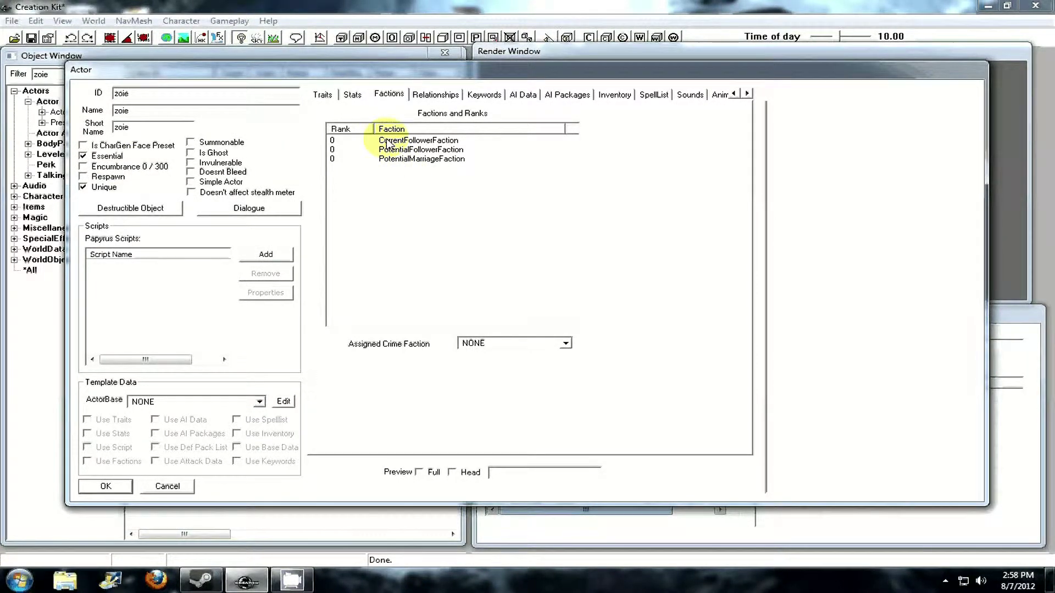
- Set the rank of CurrentFollowerFaction to -1 in the actor's faction list
click(414, 141)
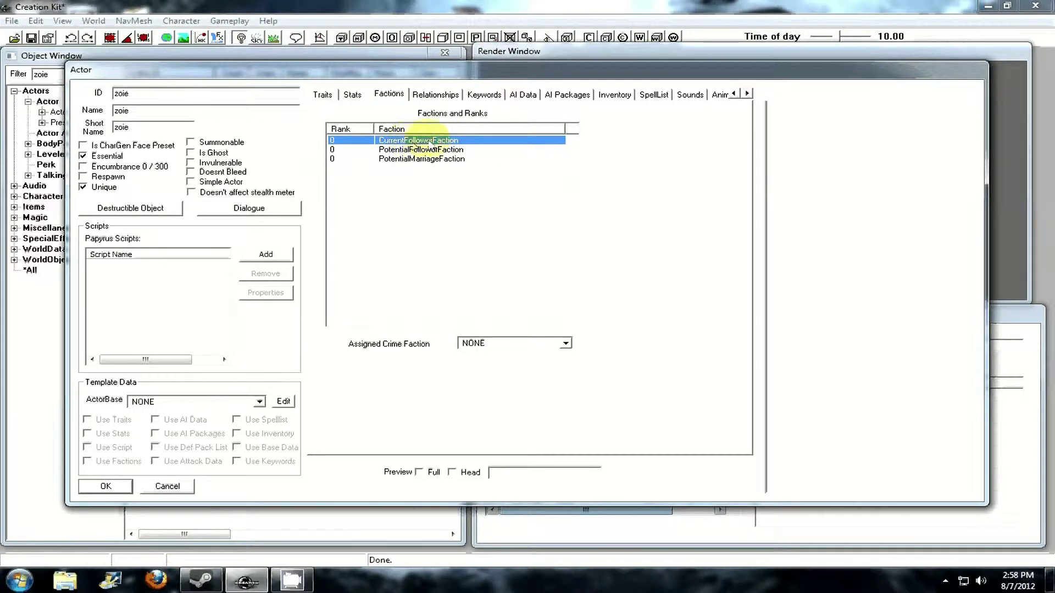
right_click(429, 144)
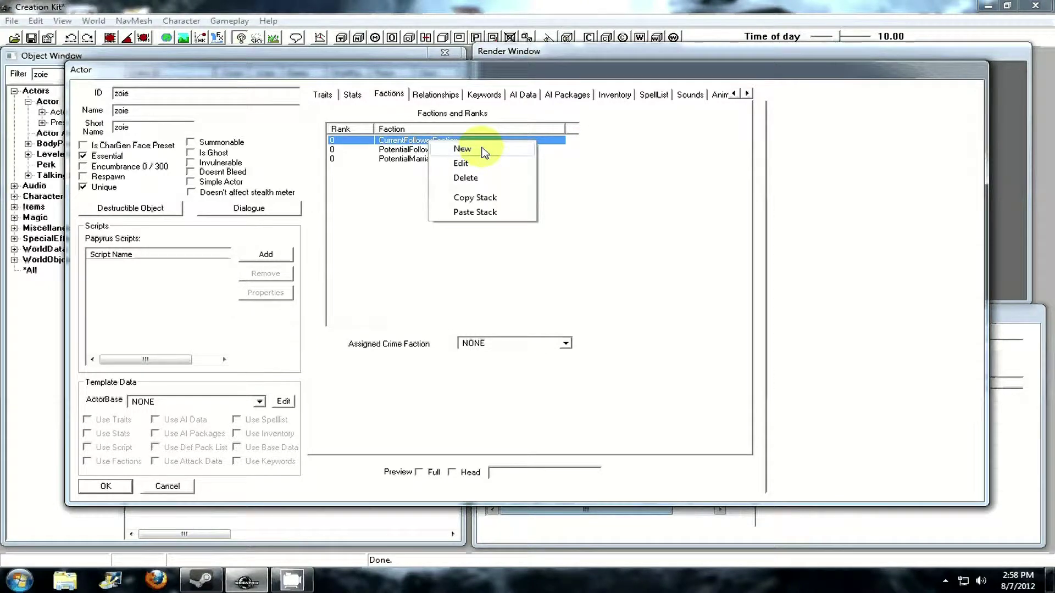
click(603, 160)
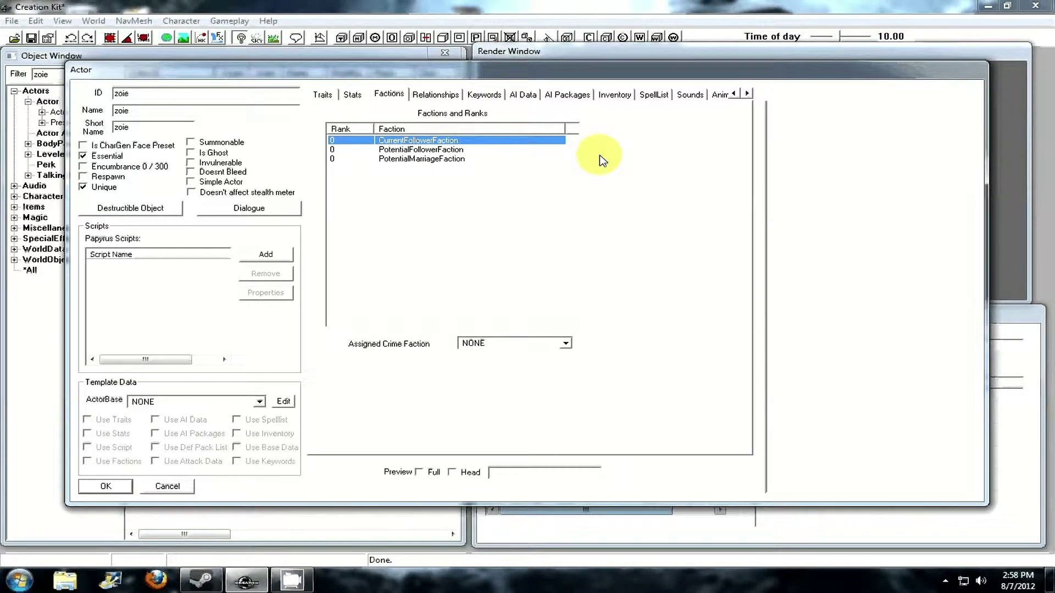
click(573, 156)
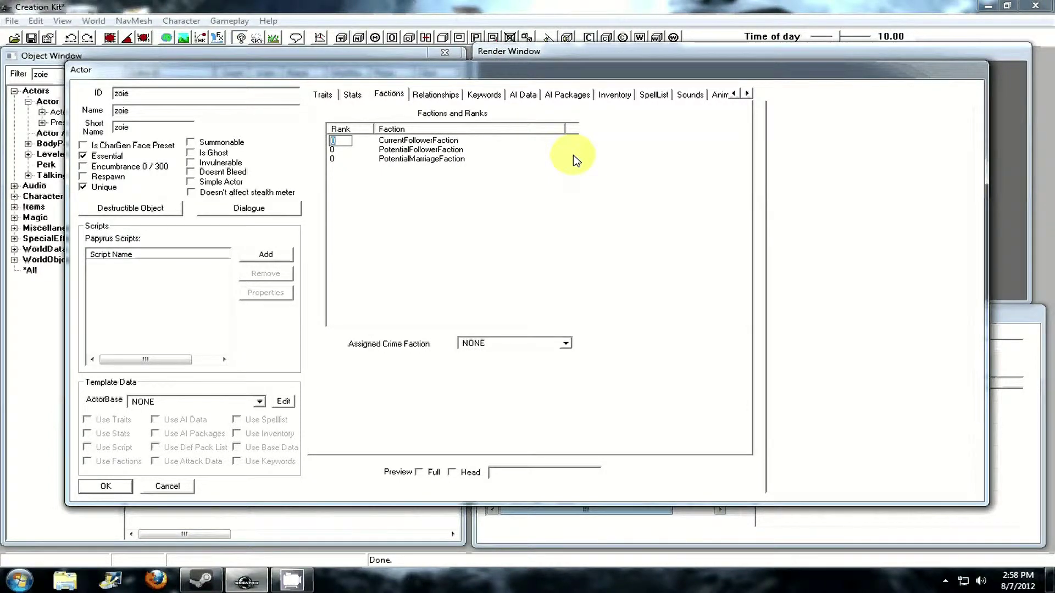
text(-1)
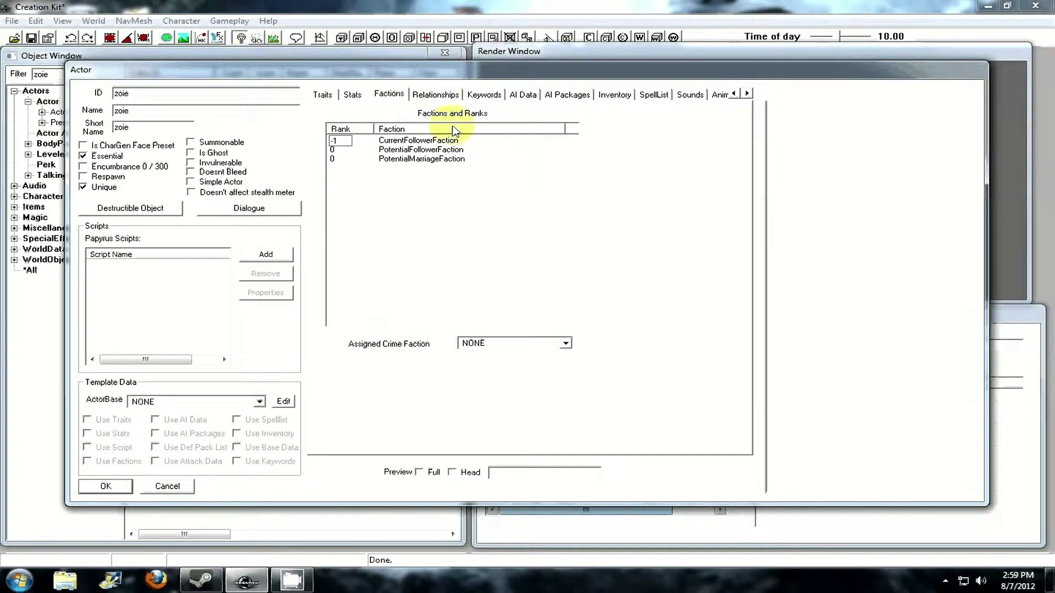
- Create a new relationship for the actor and give it the ID adazoie
click(431, 96)
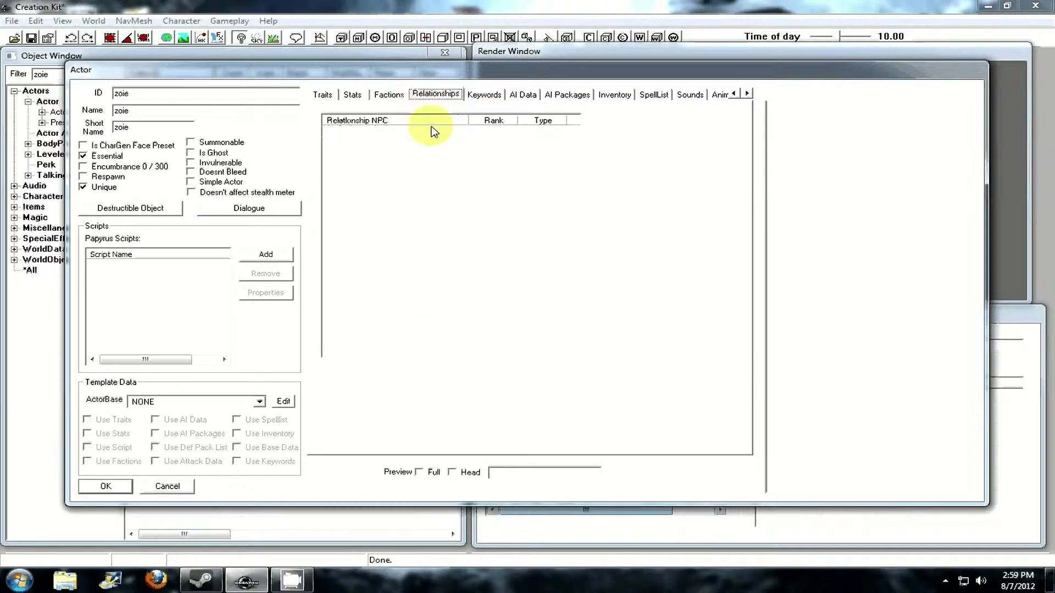
right_click(423, 155)
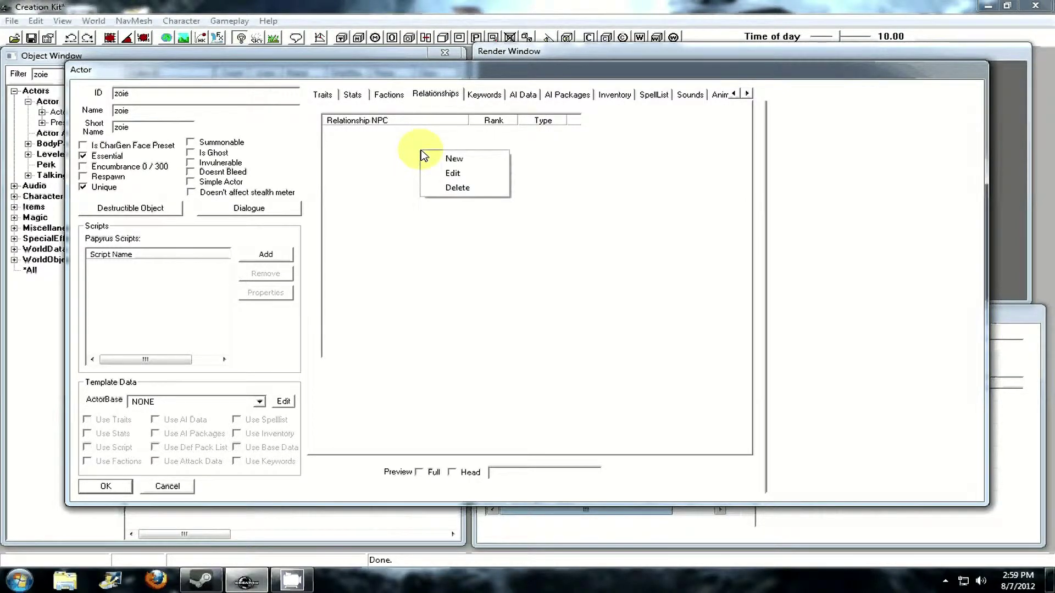
click(478, 161)
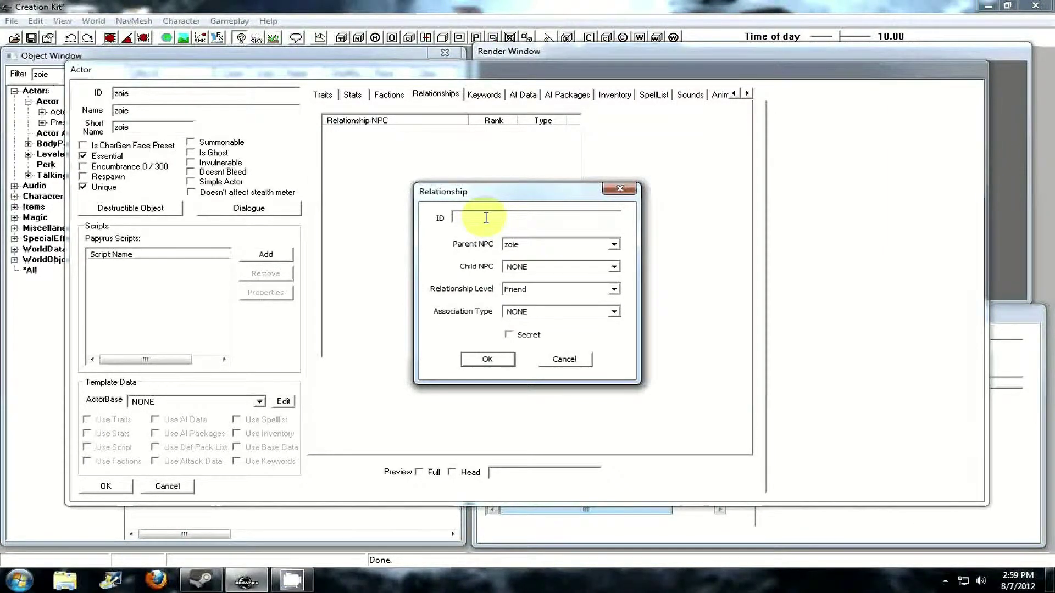
text(dazoie)
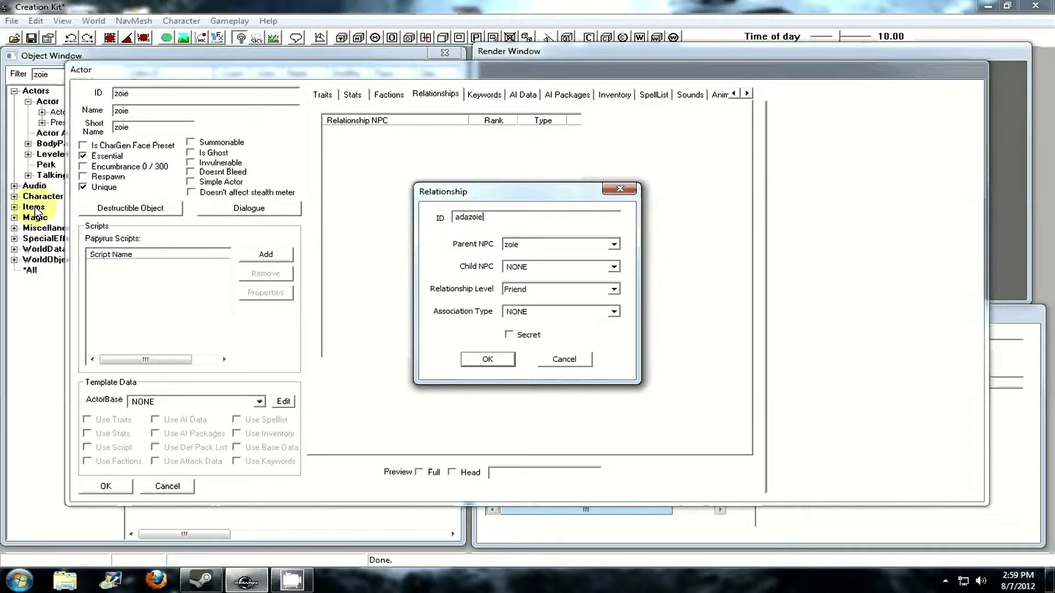
click(469, 218)
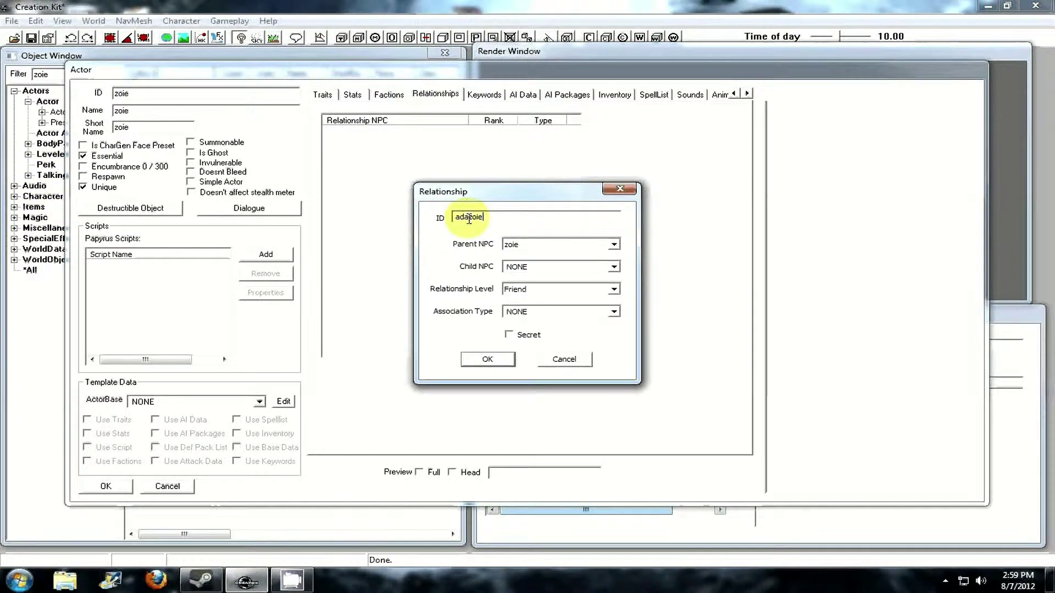
- Set the relationship's child NPC to Player and its relationship level to Ally, and save the relationship
click(614, 267)
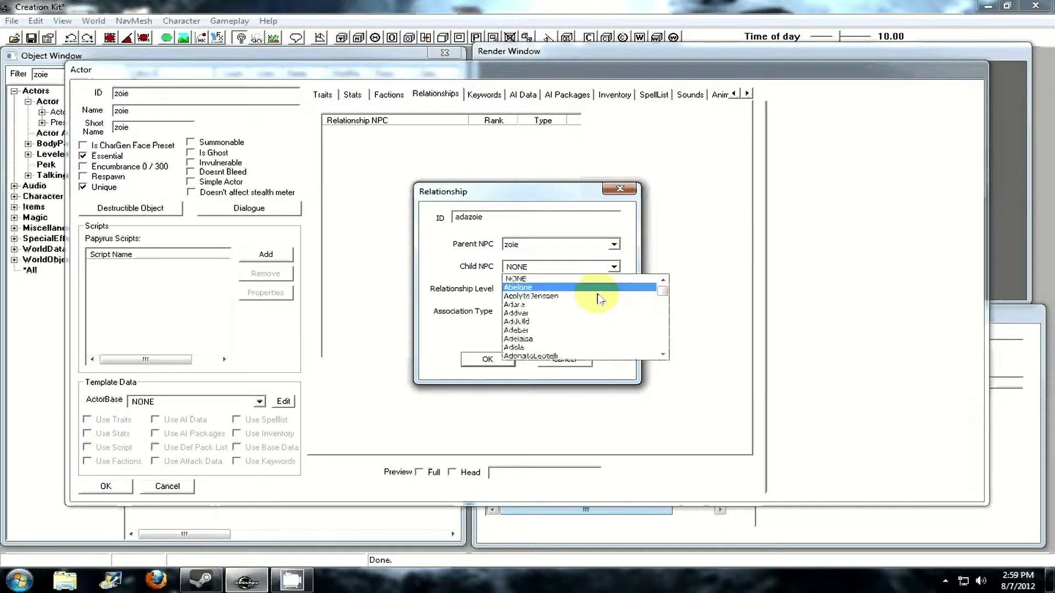
scroll(598, 292, down, 1)
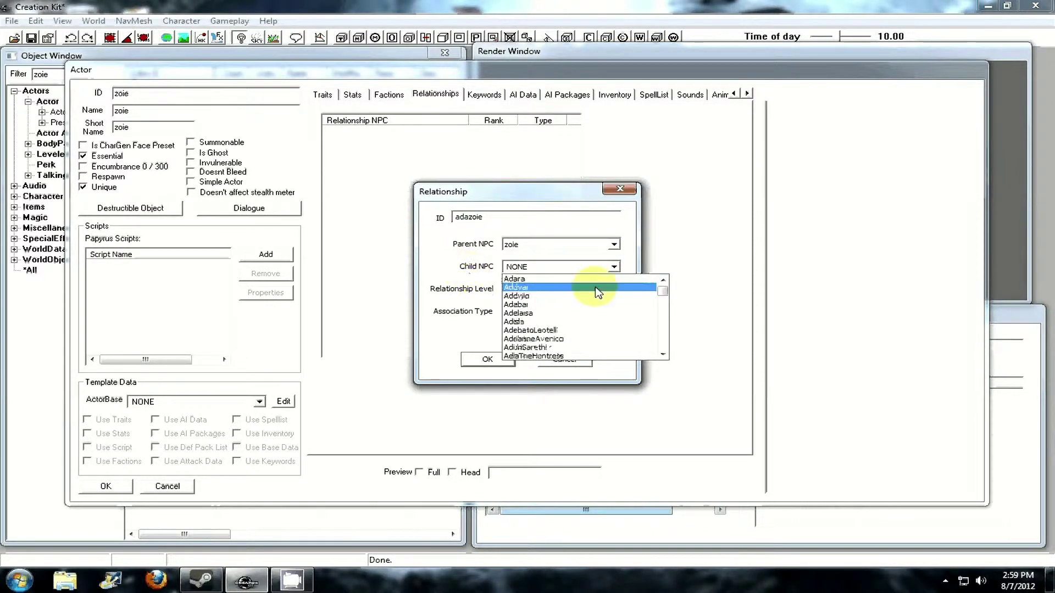
key(p)
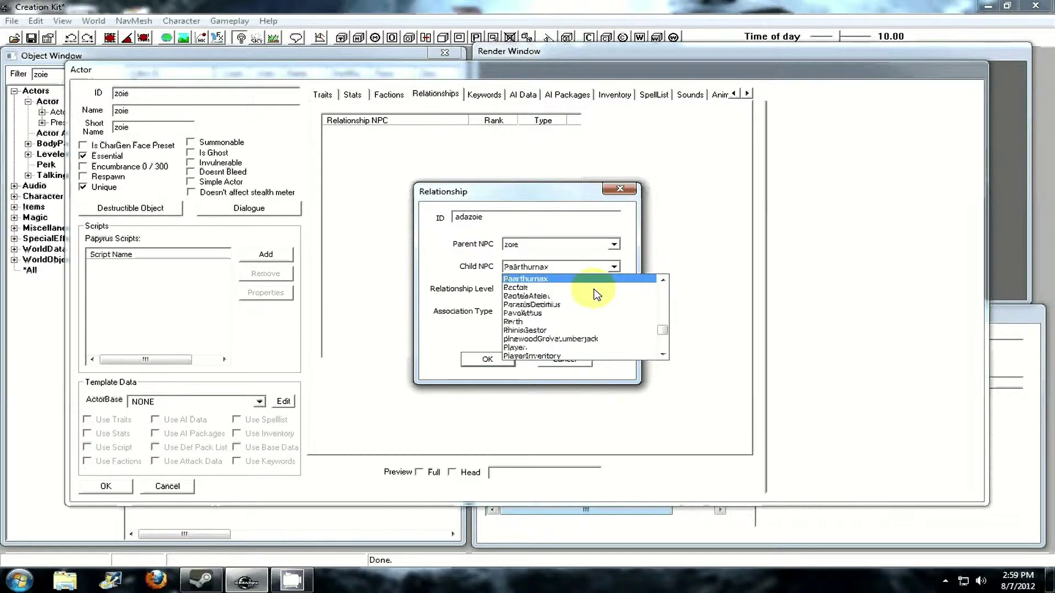
click(549, 346)
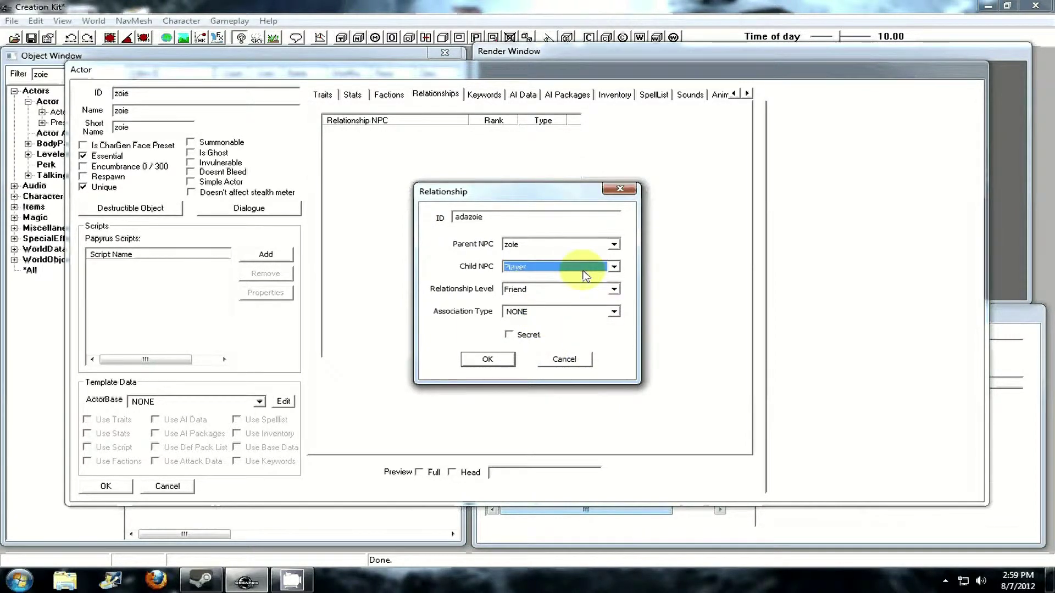
click(614, 291)
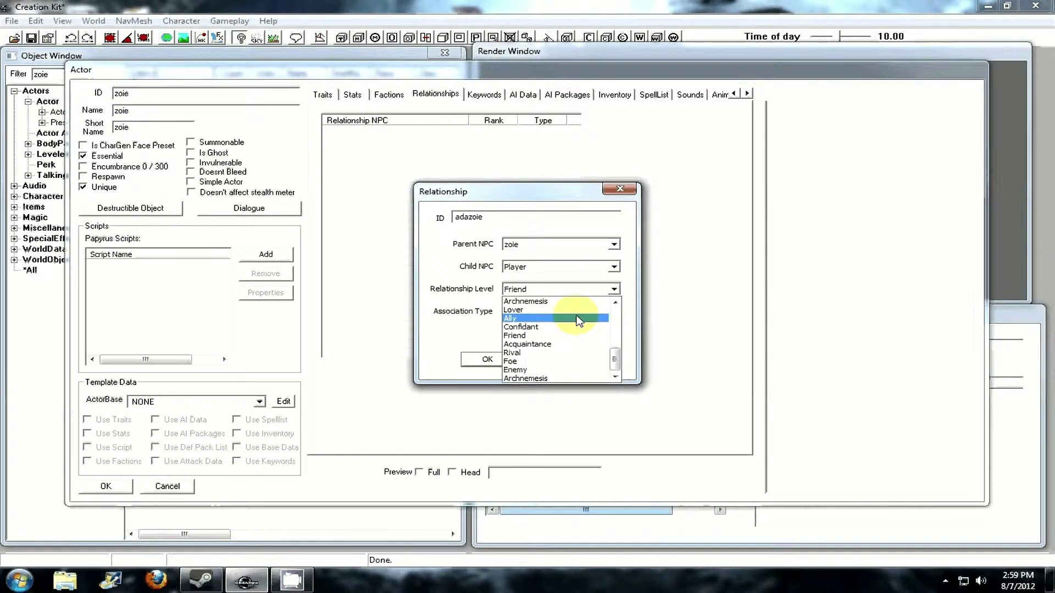
click(578, 320)
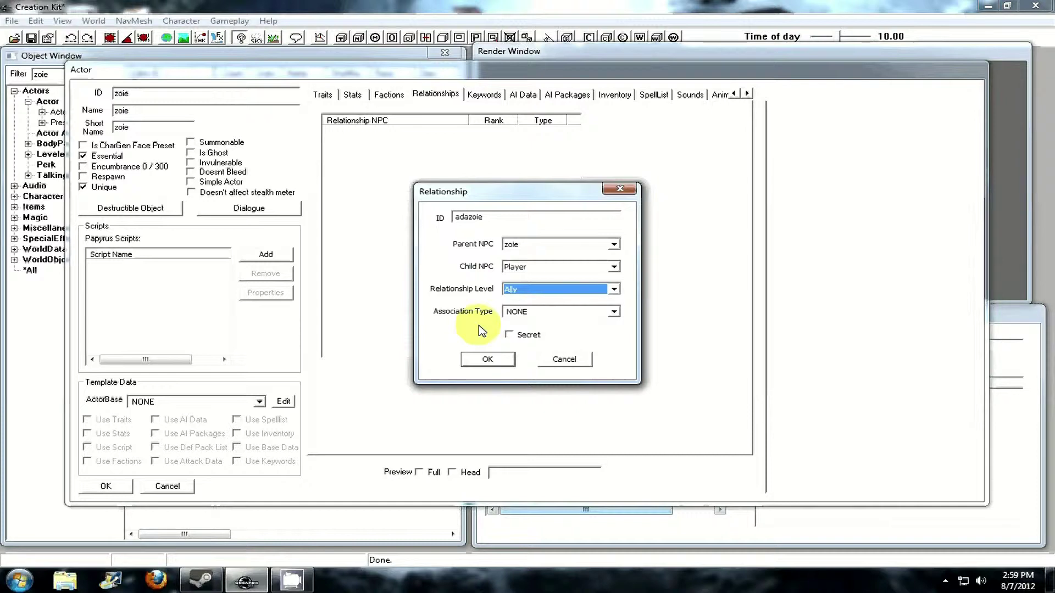
click(503, 364)
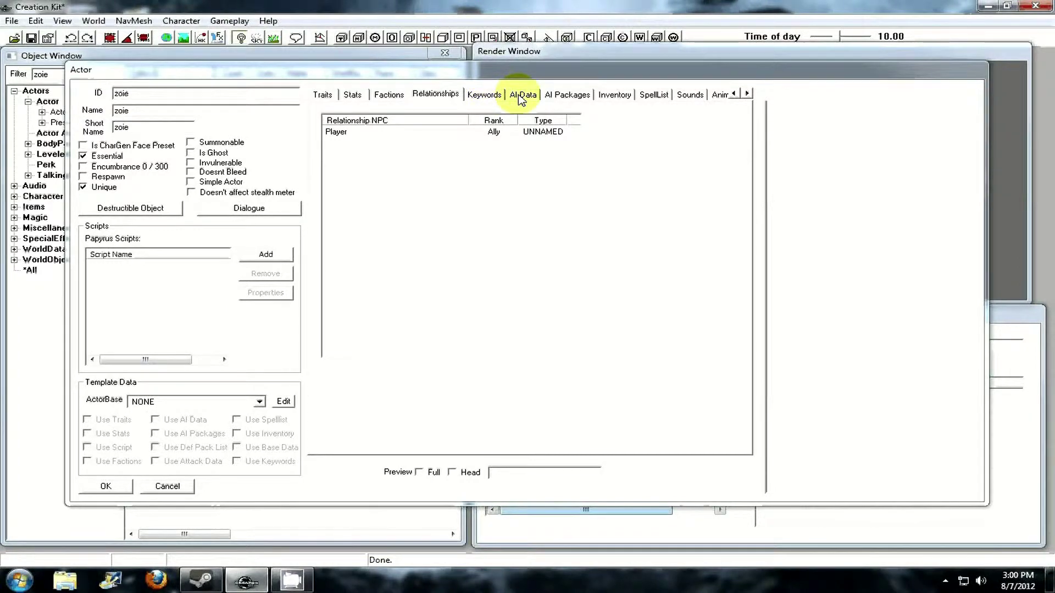
- In the actor's AI attributes, leave the aggression at Unaggressive and set the mood to Happy
click(521, 98)
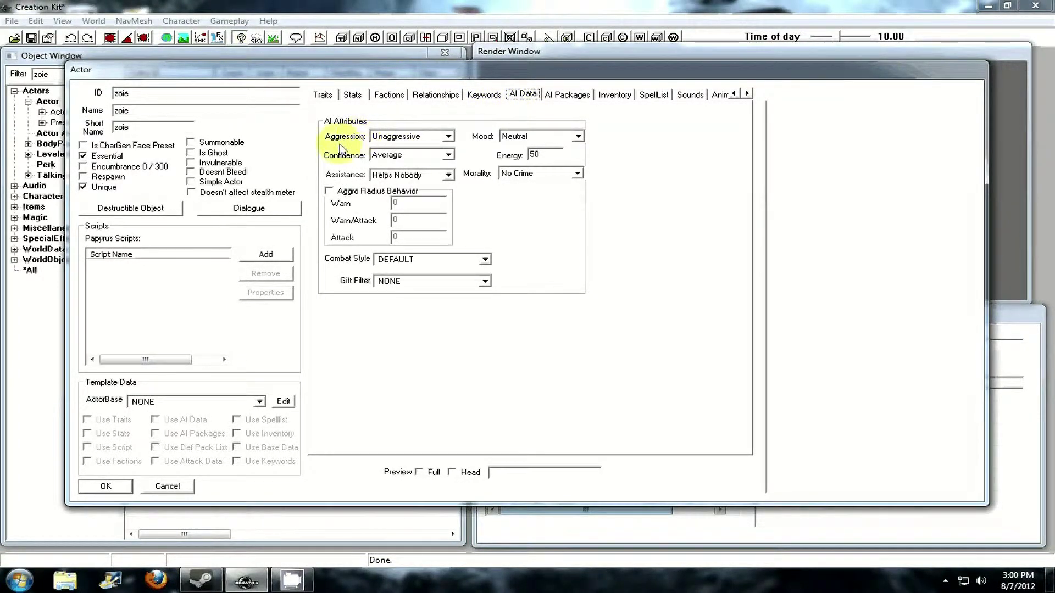
click(448, 137)
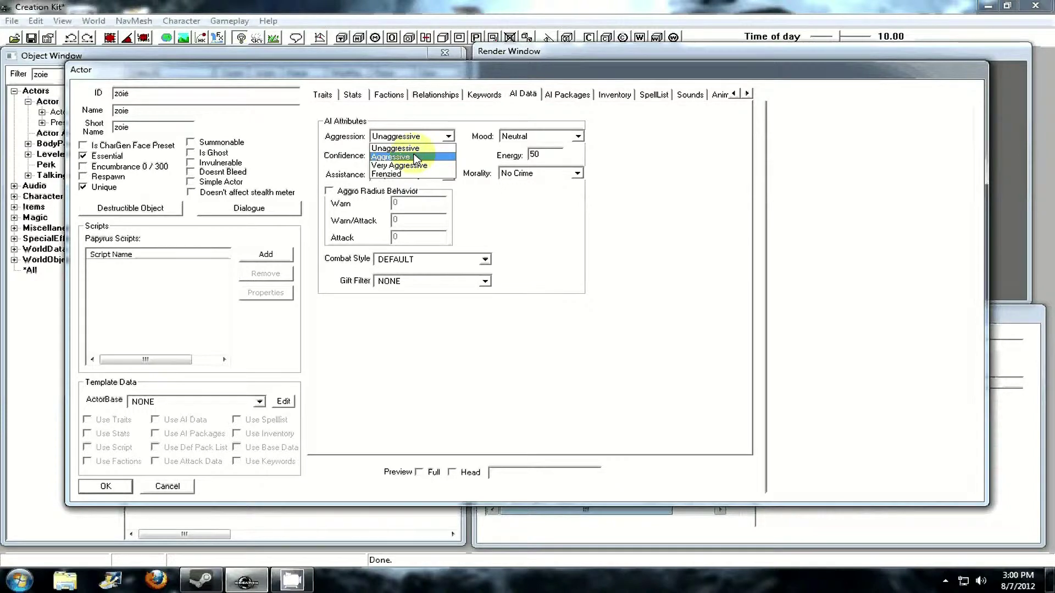
click(480, 129)
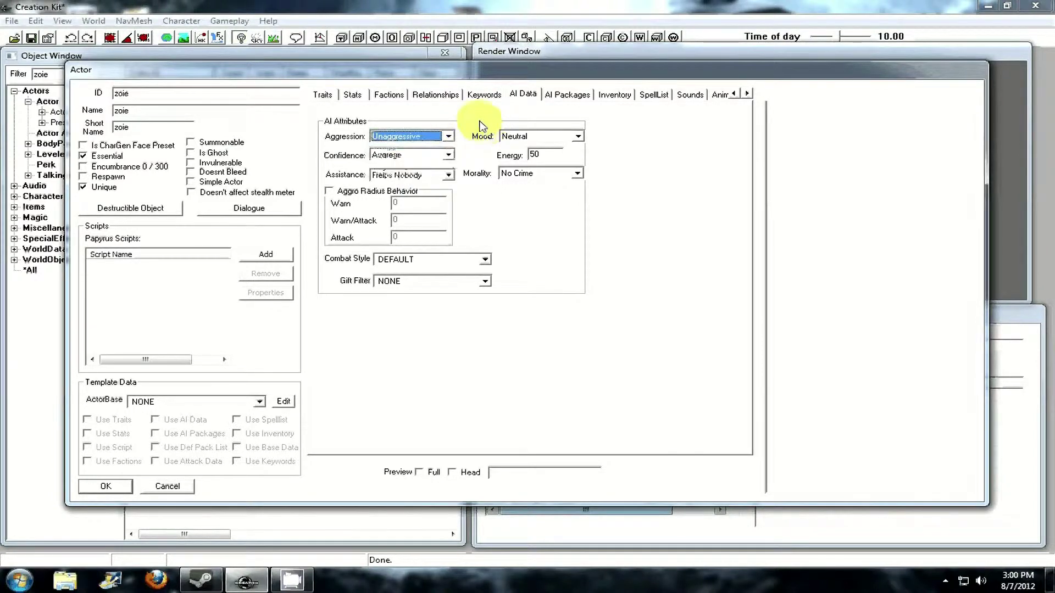
click(578, 136)
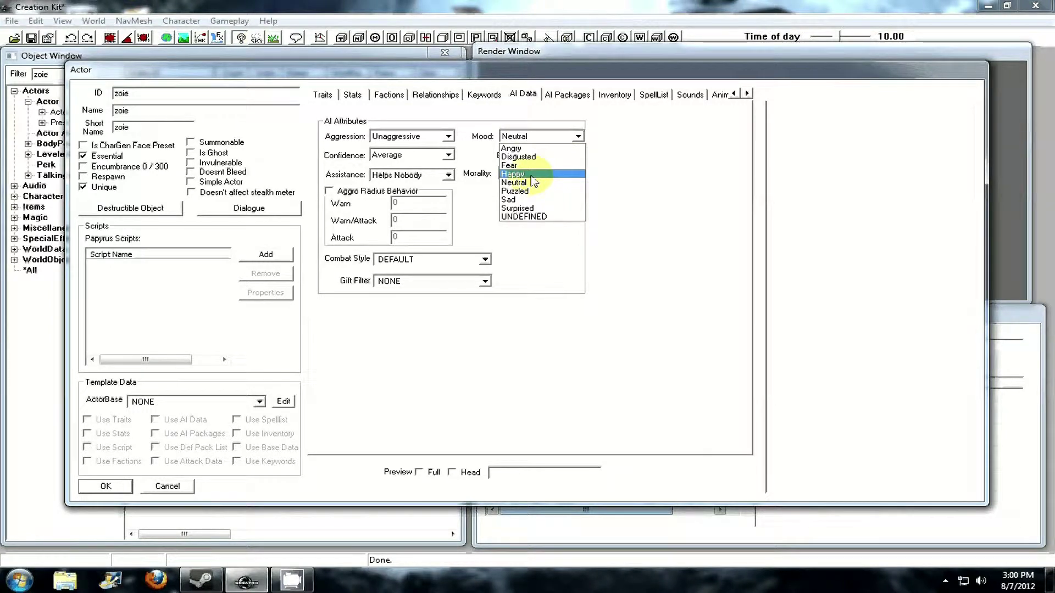
click(531, 175)
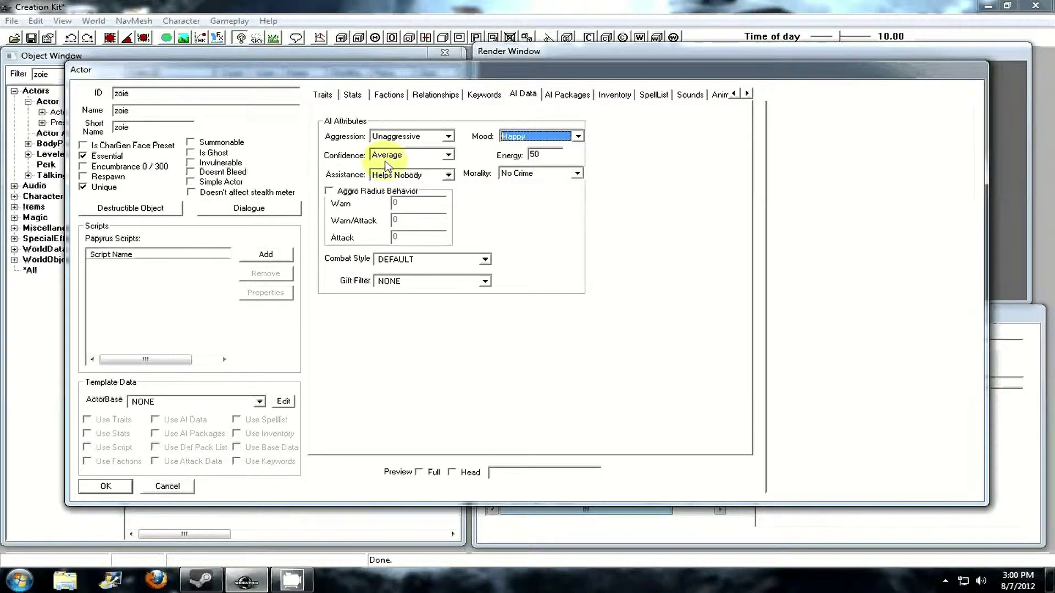
- Set the actor's confidence to Foolhardy in the AI attributes
click(449, 155)
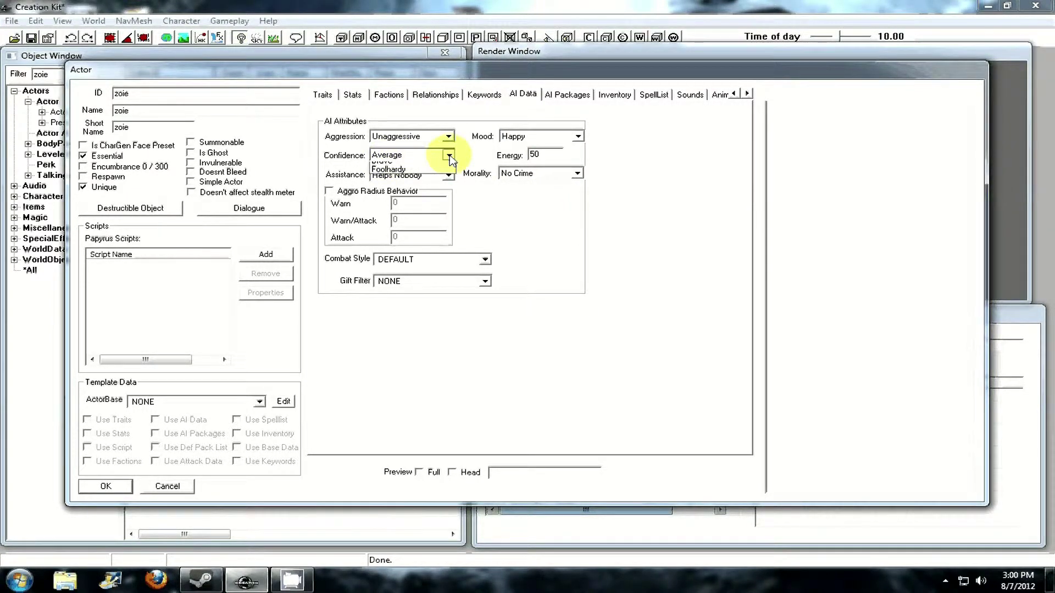
click(409, 201)
click(448, 156)
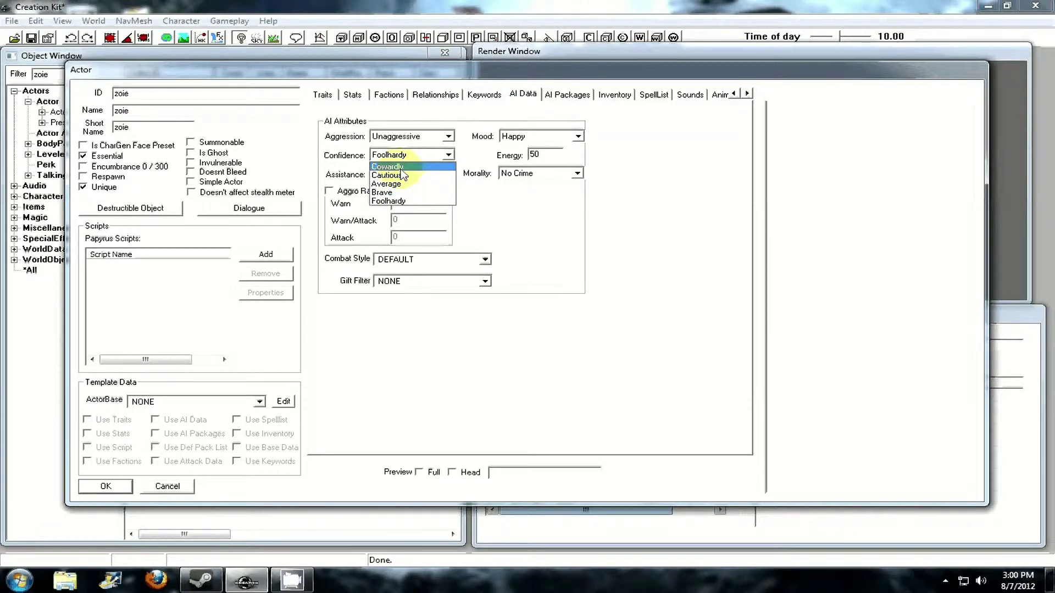
click(505, 217)
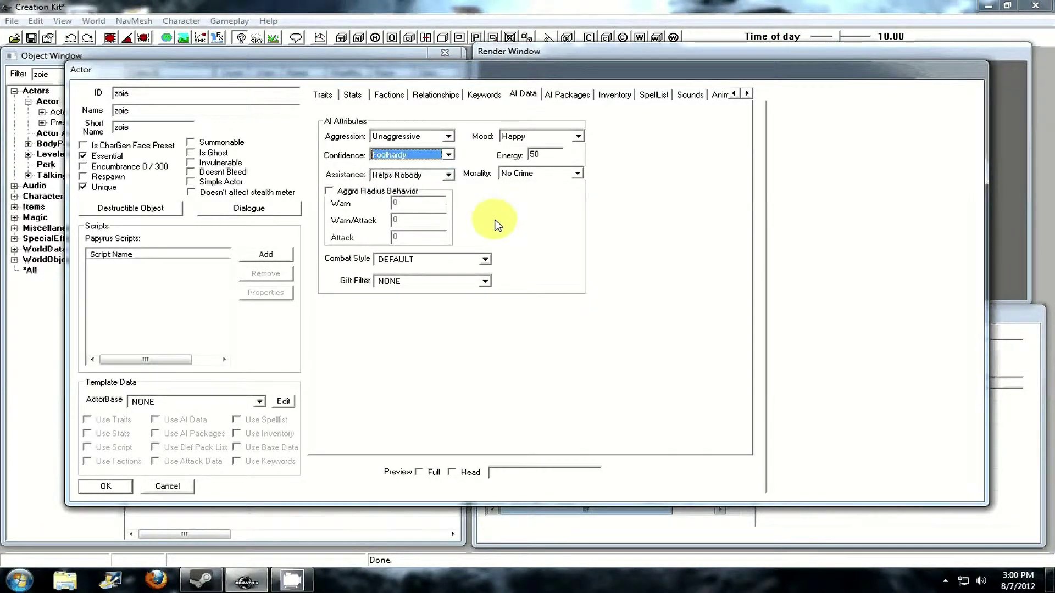
- Set the actor's assistance to Helps Friends and Allies and the morality to Any Crime
click(449, 177)
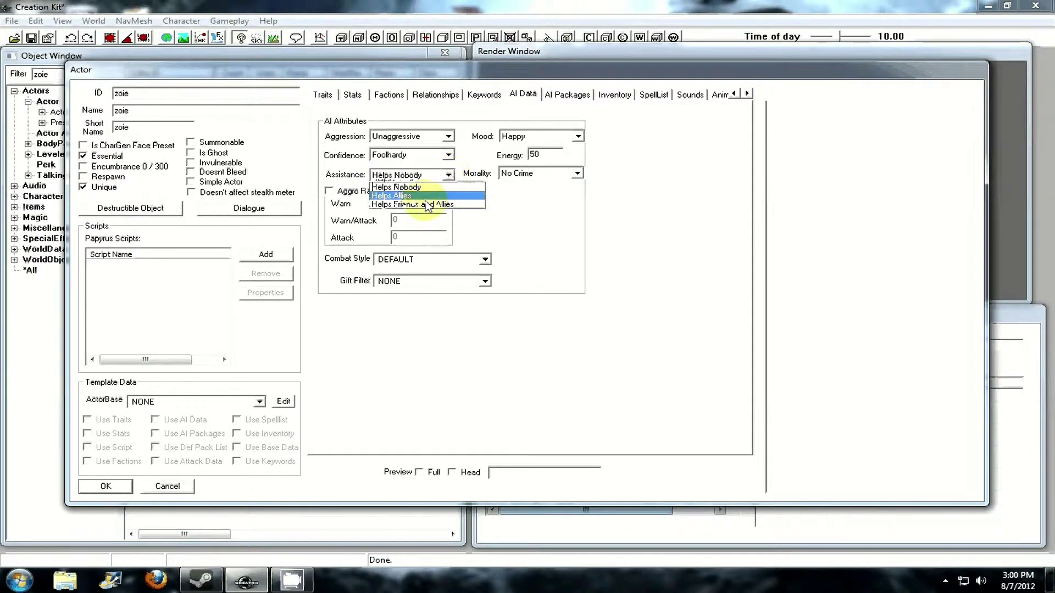
click(427, 205)
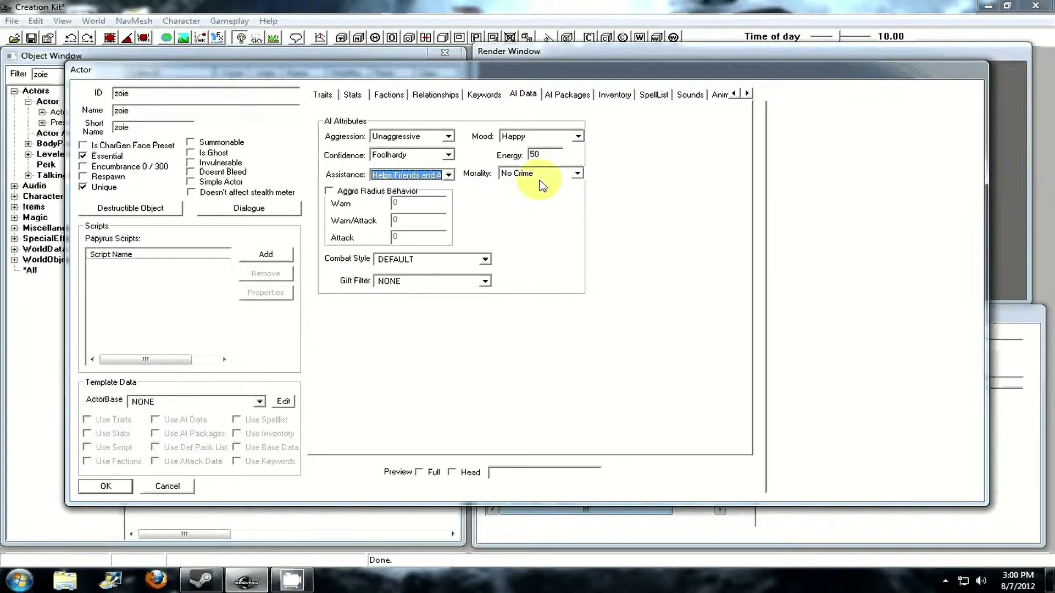
click(578, 175)
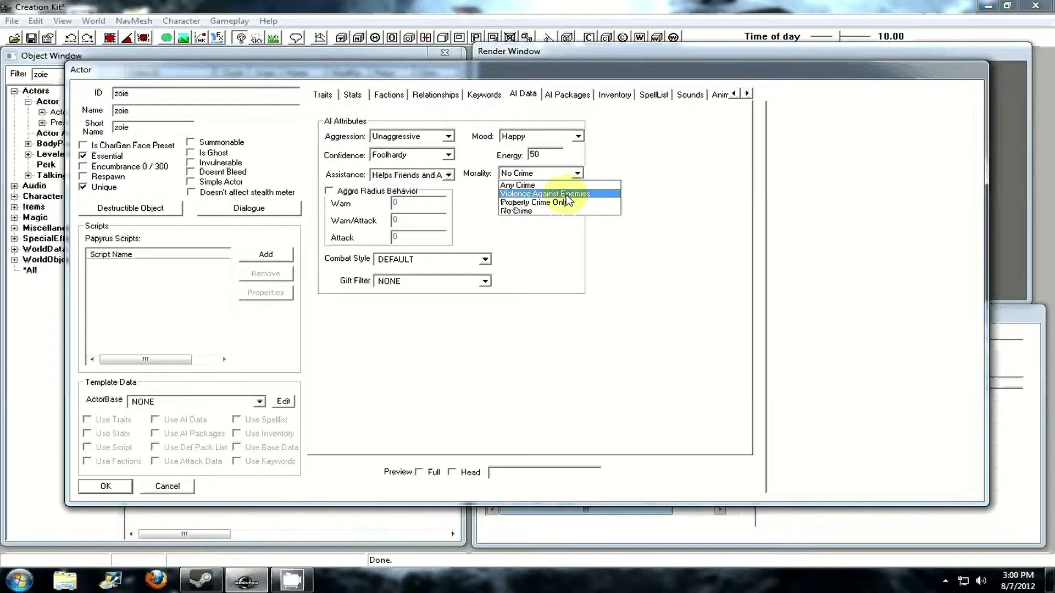
click(519, 185)
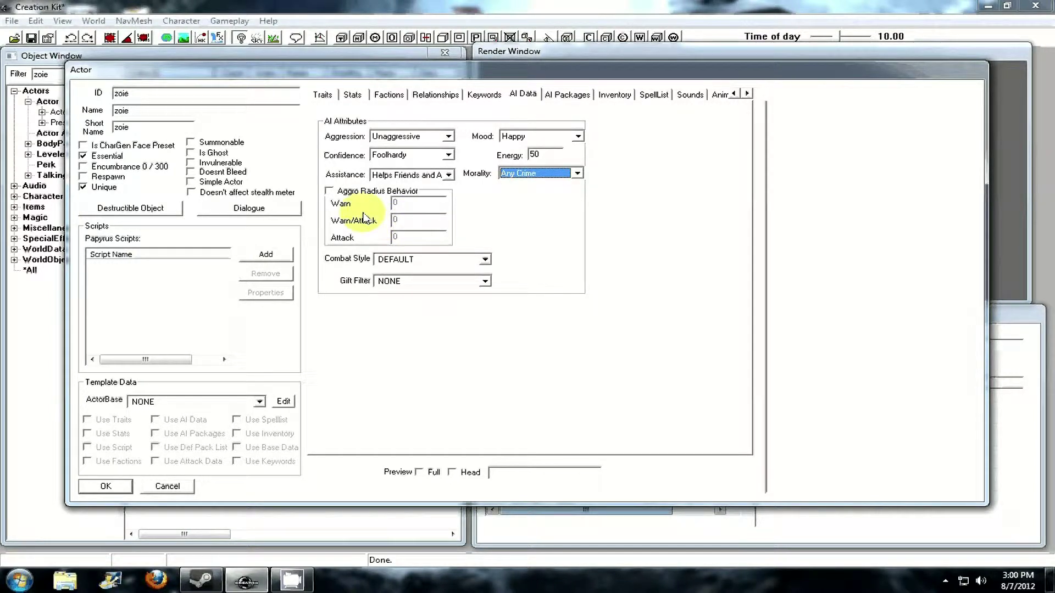
- Choose csHumanTankLvl1 as the actor's combat style
click(485, 260)
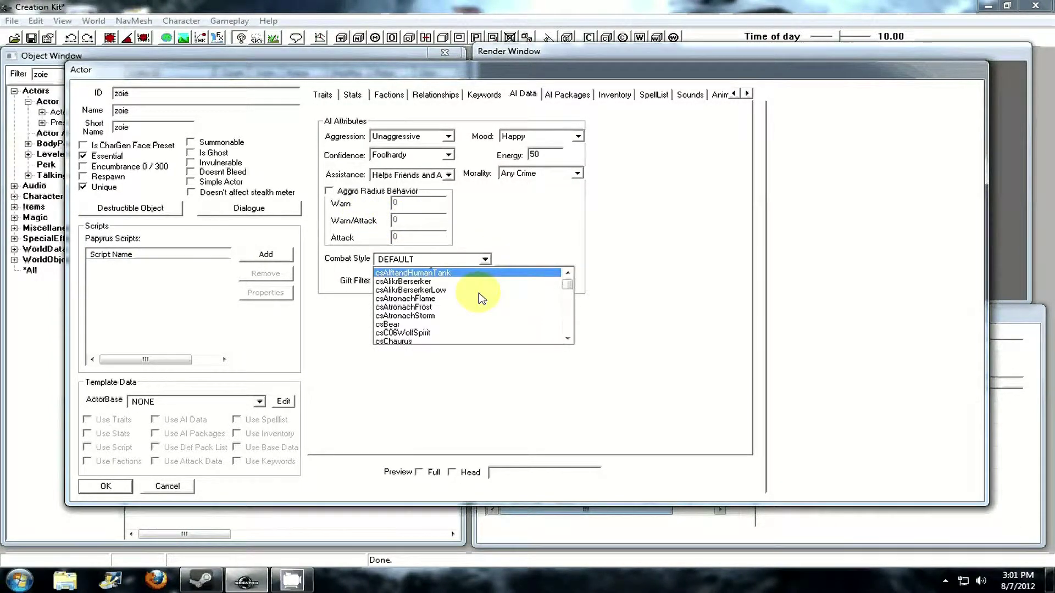
scroll(479, 301, down, 5)
scroll(478, 302, down, 8)
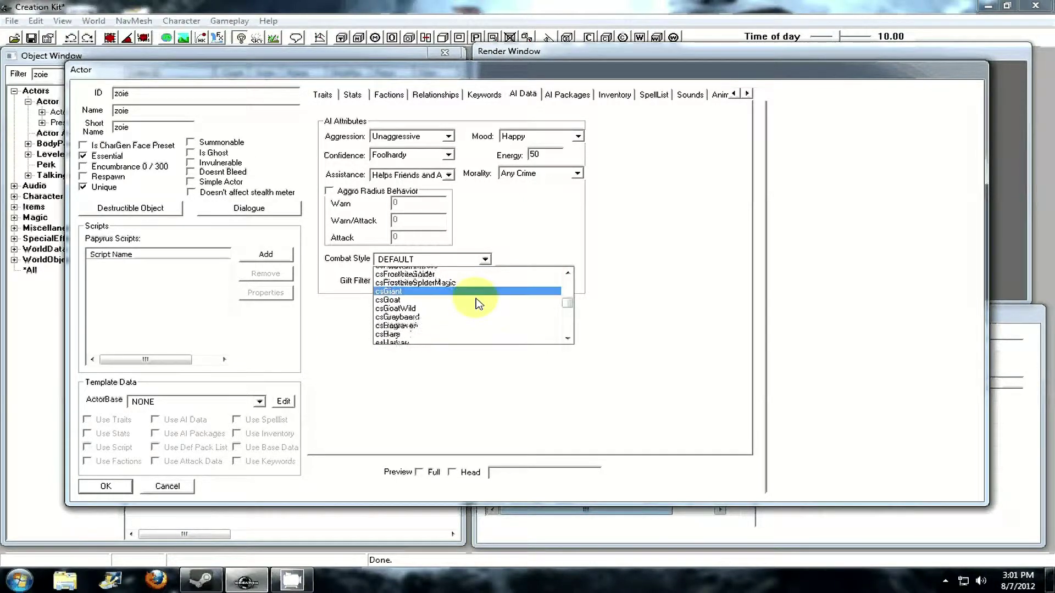
scroll(488, 304, up, 2)
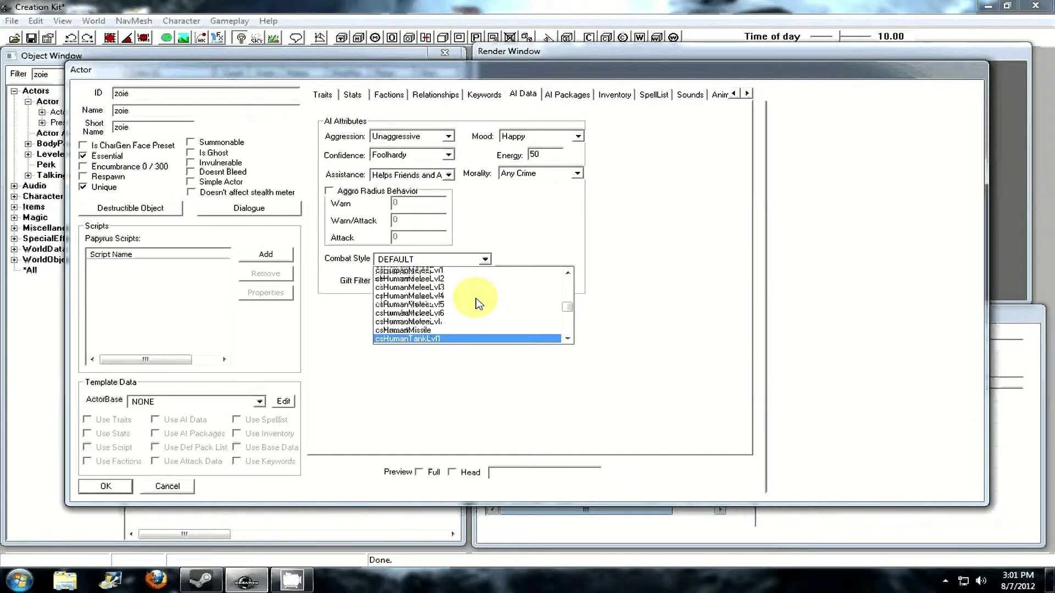
scroll(506, 304, up, 1)
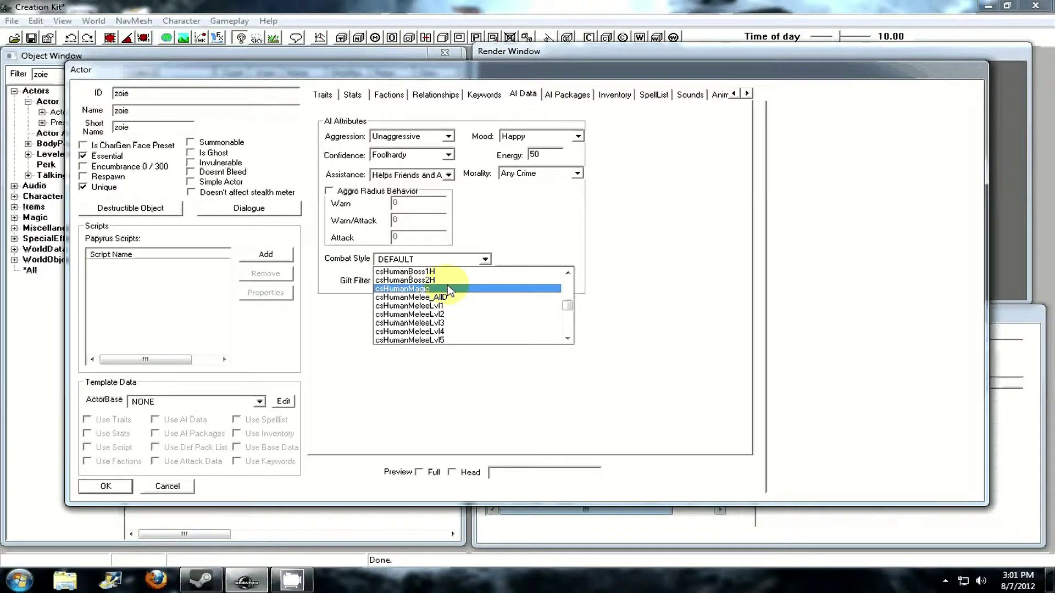
scroll(445, 298, up, 1)
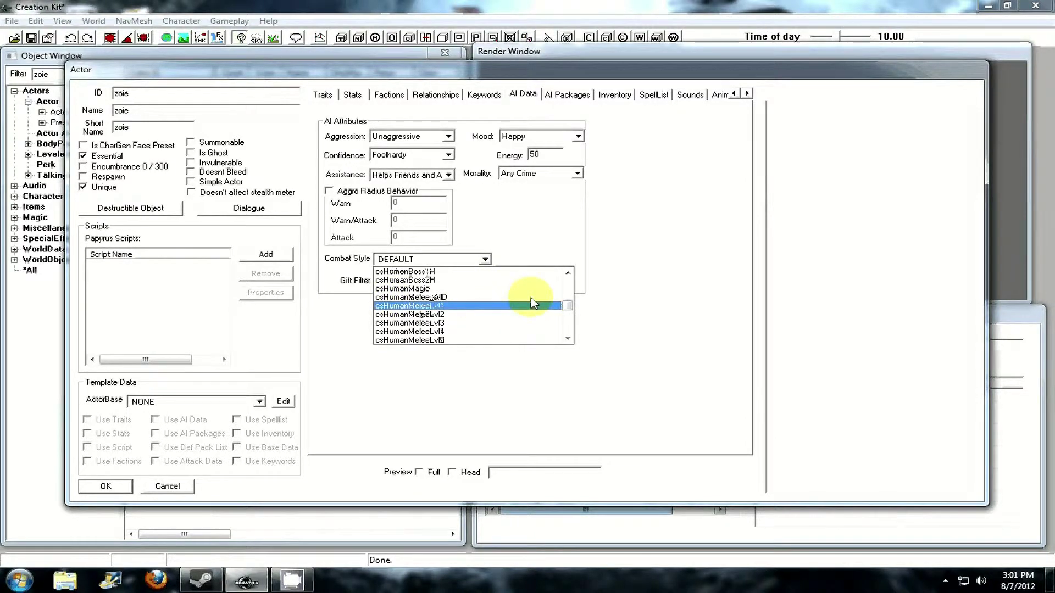
scroll(456, 299, down, 4)
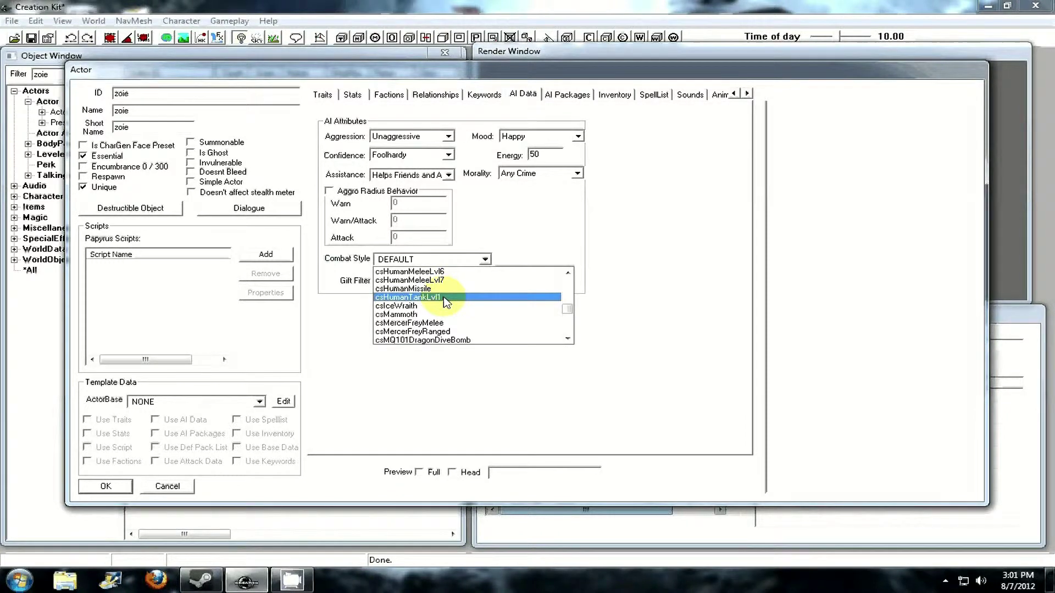
click(444, 297)
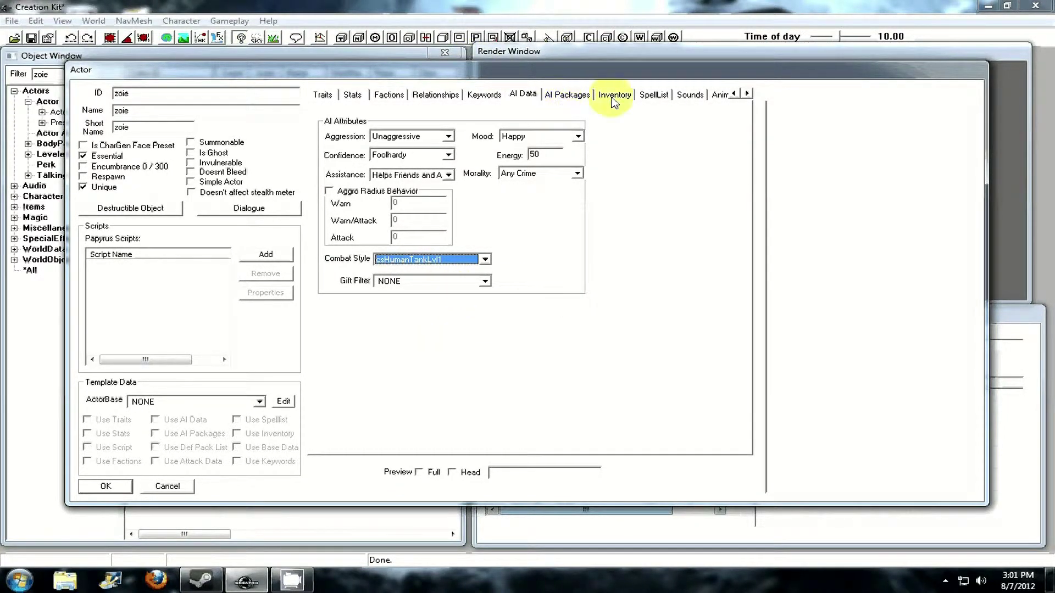
- Set the default outfit in the actor's inventory settings to ArmorEbonyNoHelmetOutfit
click(582, 98)
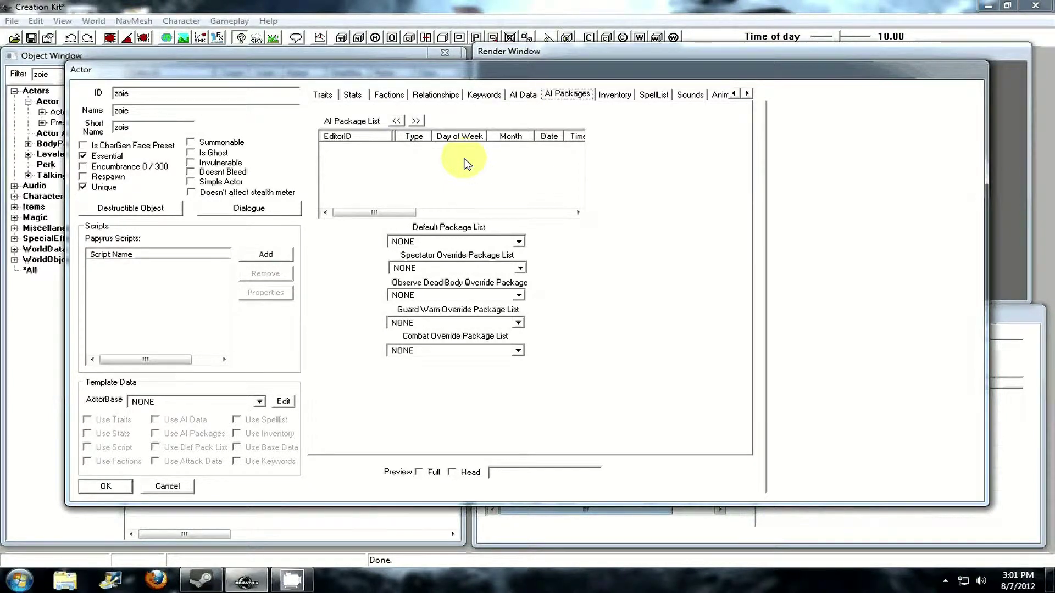
click(603, 94)
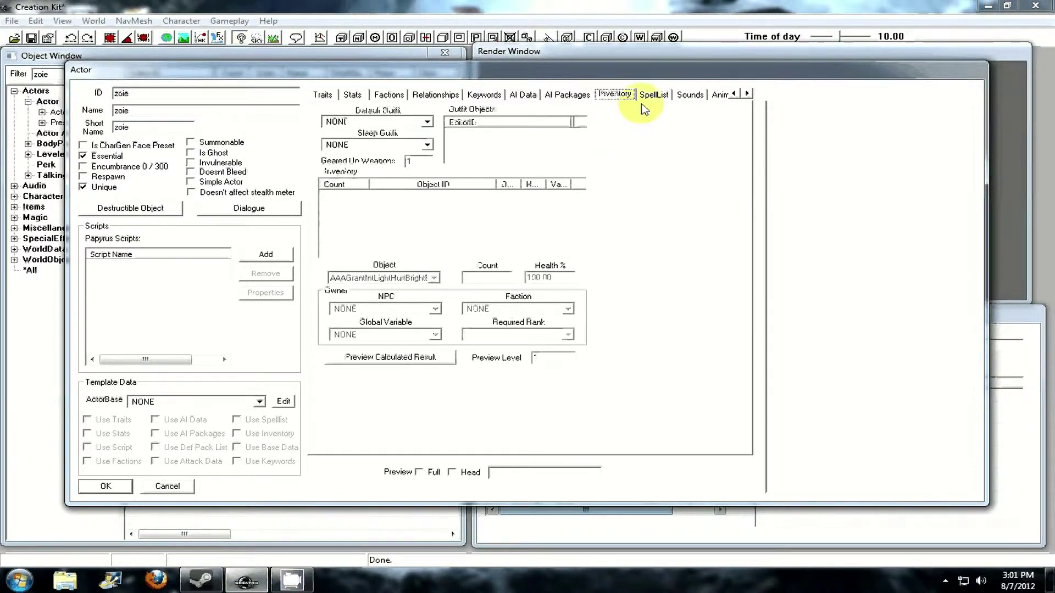
click(747, 94)
click(747, 93)
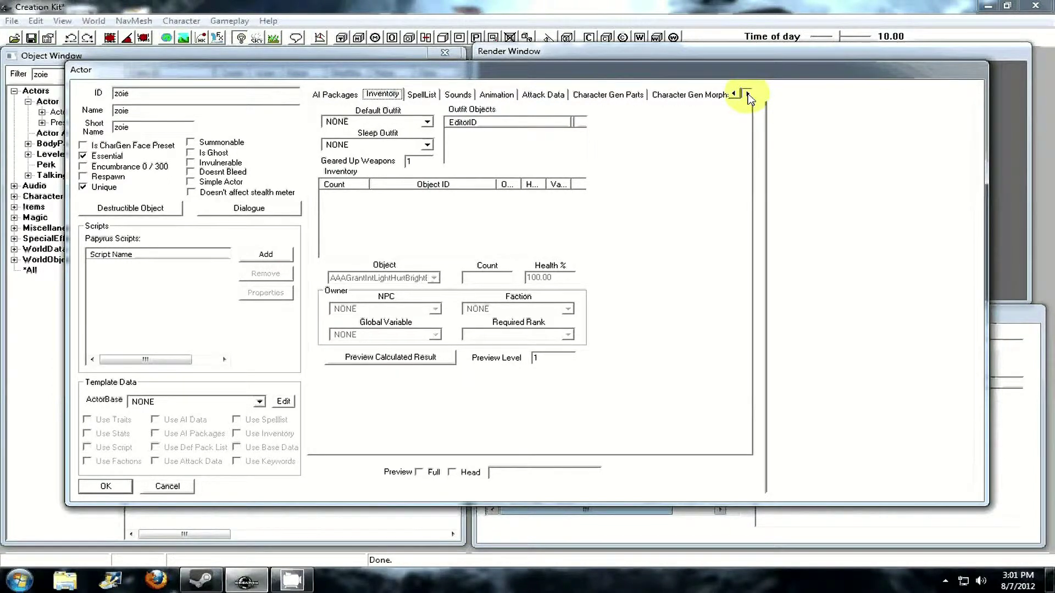
click(427, 121)
scroll(461, 162, down, 7)
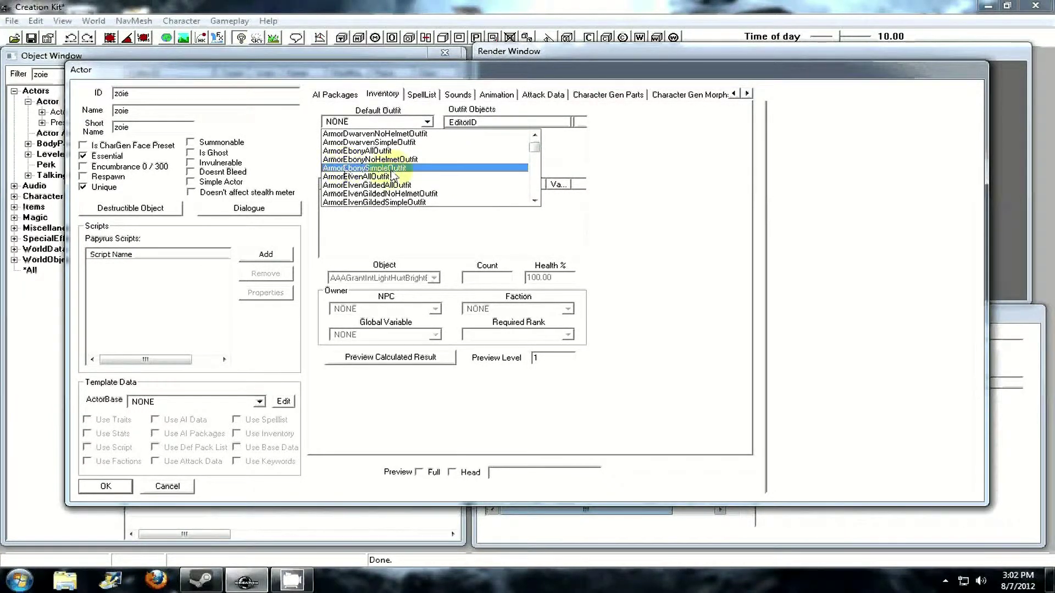
click(423, 159)
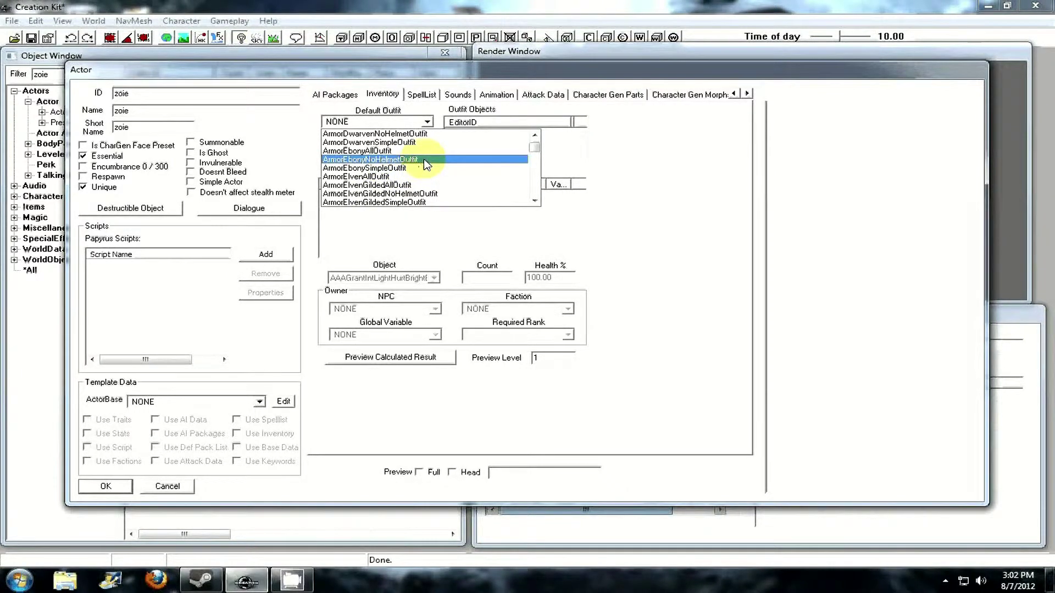
click(424, 160)
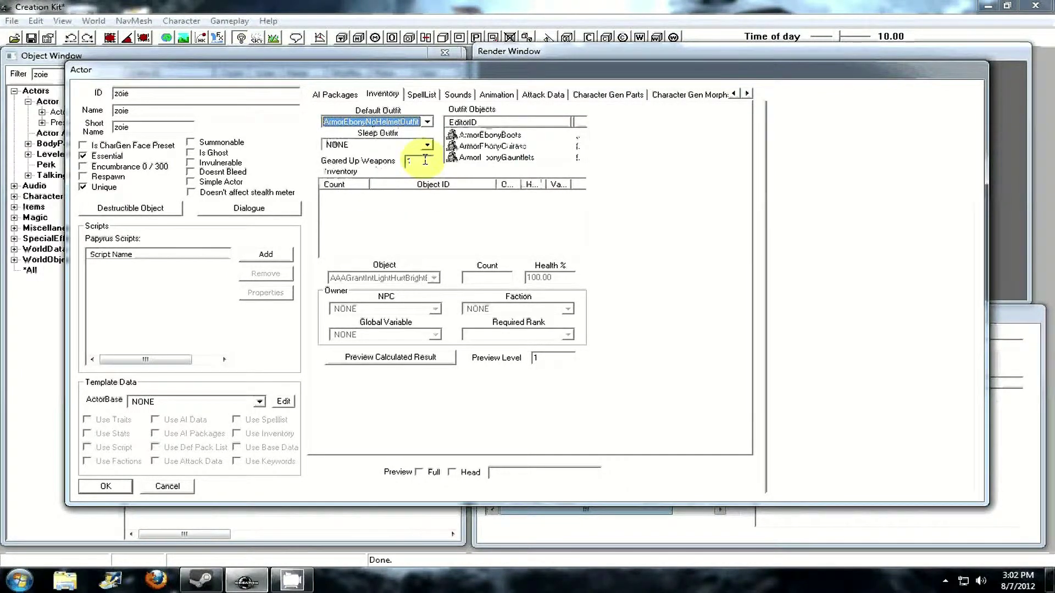
- Set the actor's sleep outfit to FarmClothesOutfit01
click(393, 147)
scroll(430, 168, down, 10)
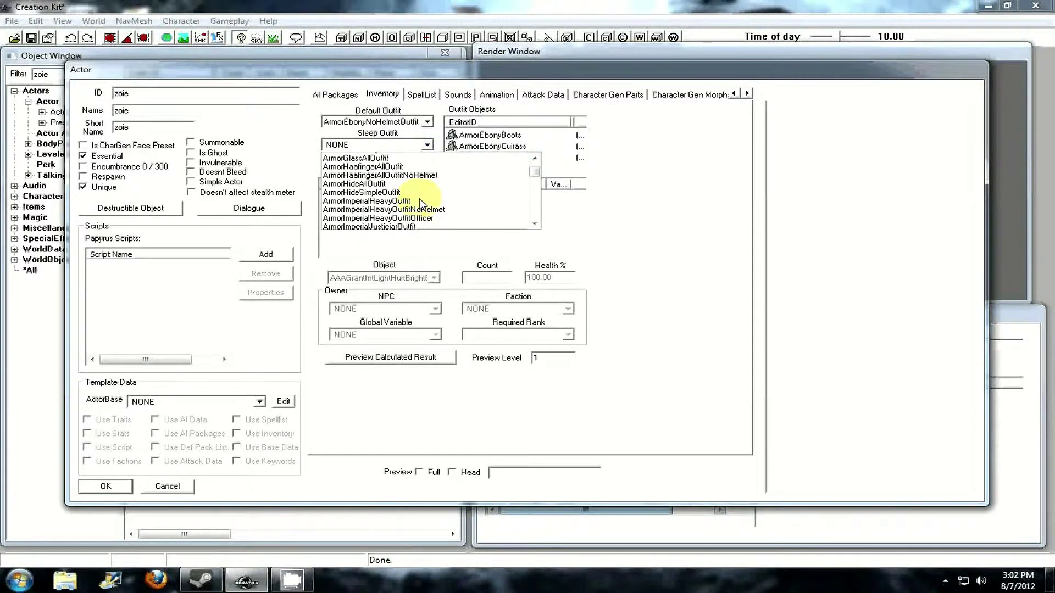
scroll(415, 203, down, 15)
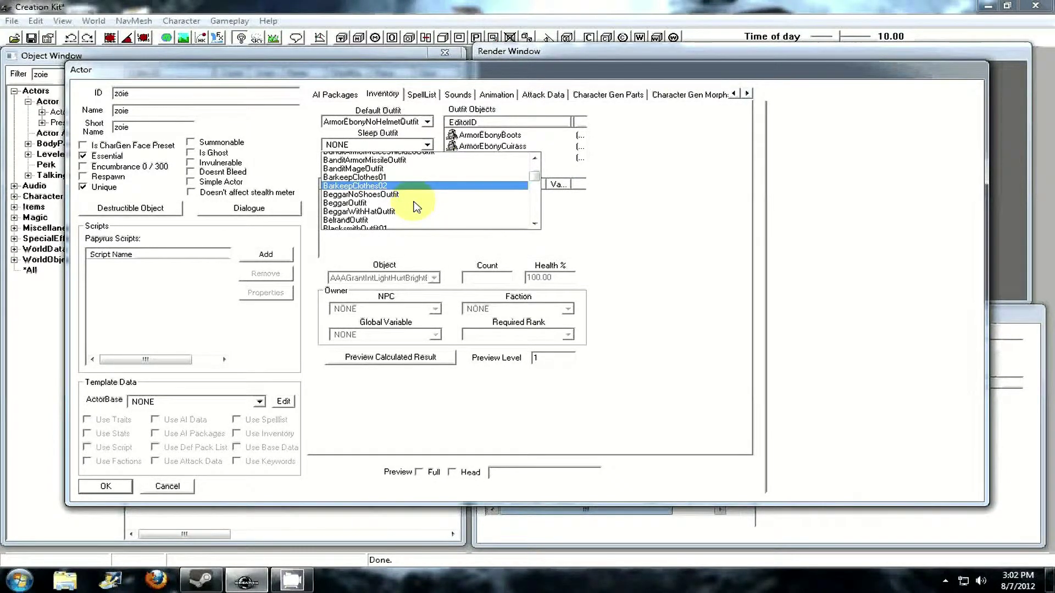
scroll(413, 207, down, 5)
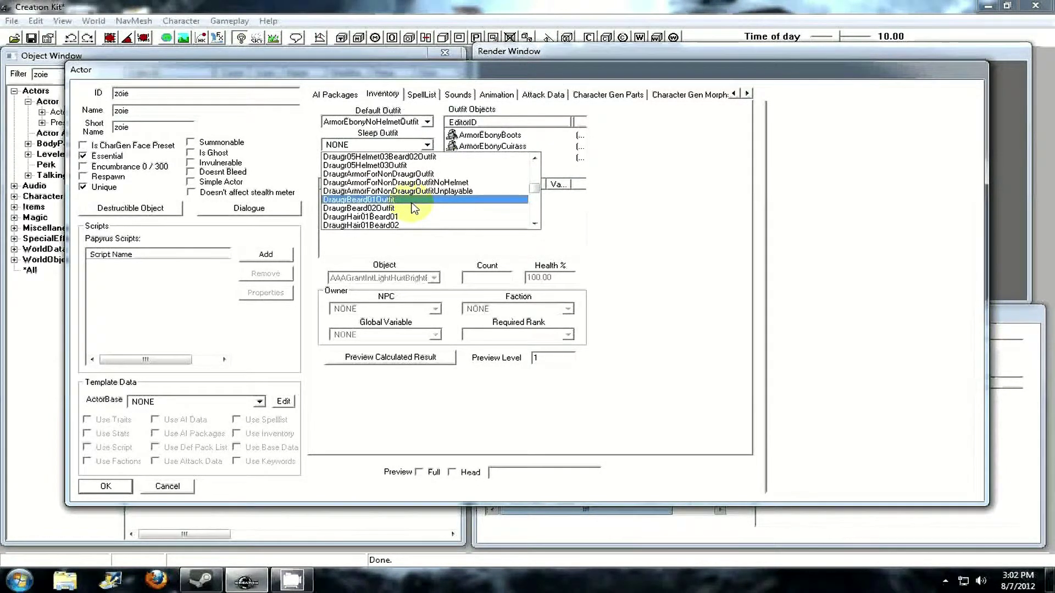
scroll(413, 208, down, 5)
scroll(413, 207, down, 5)
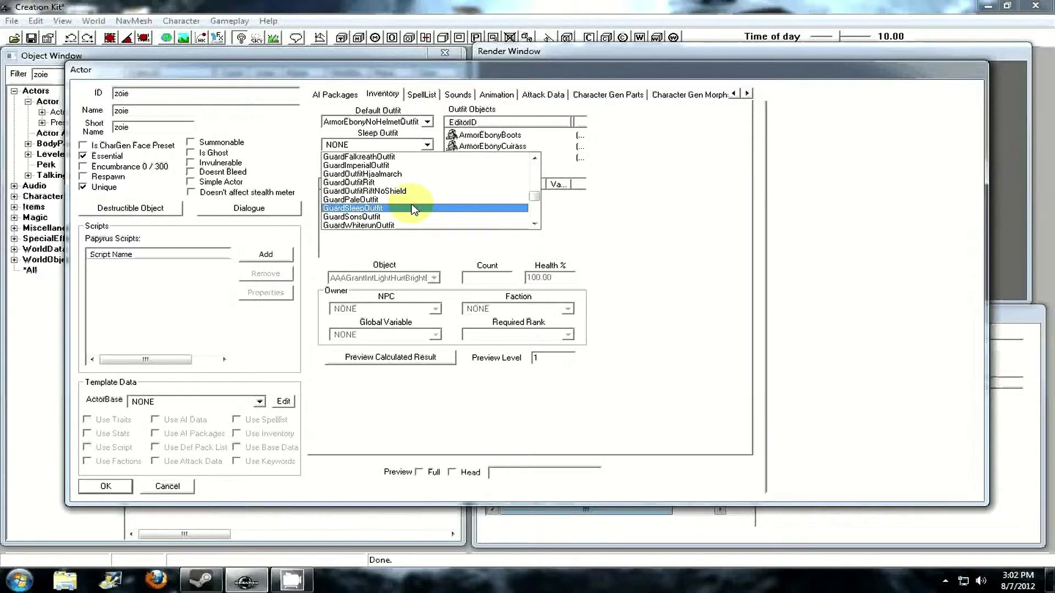
scroll(413, 208, down, 5)
scroll(413, 210, up, 3)
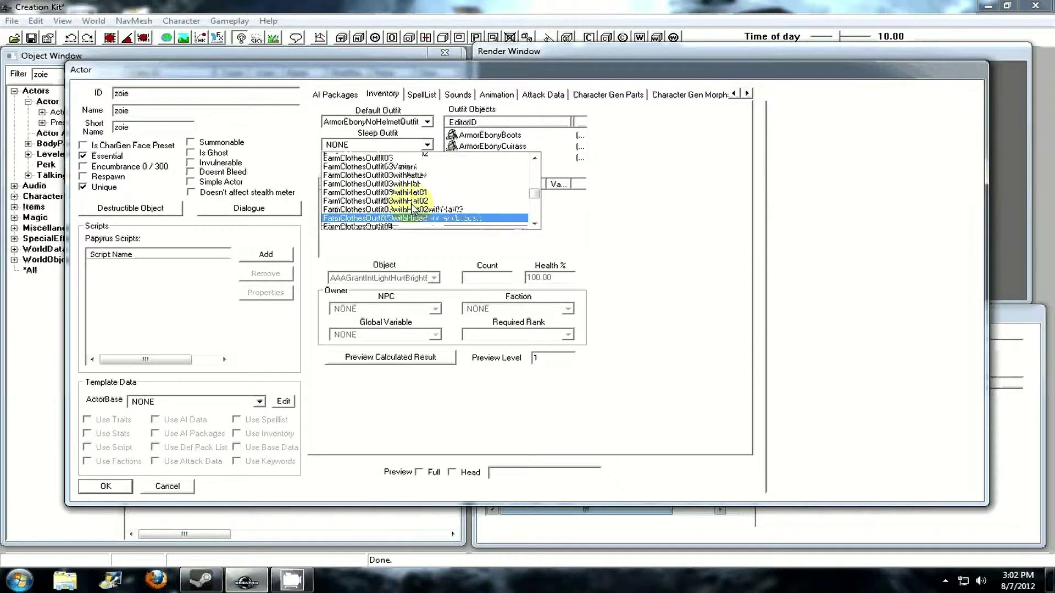
scroll(413, 209, up, 1)
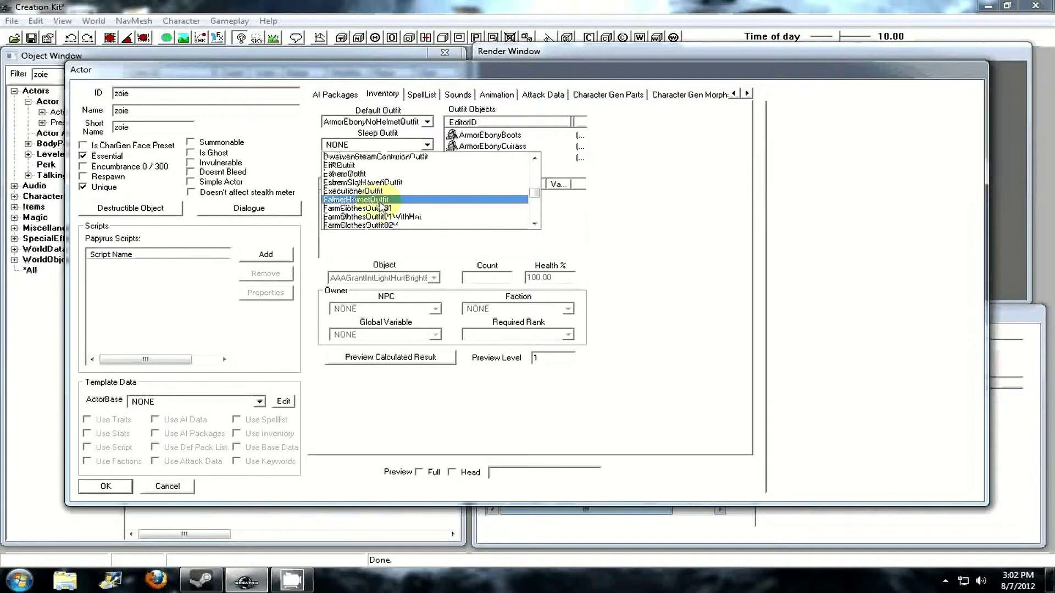
click(379, 209)
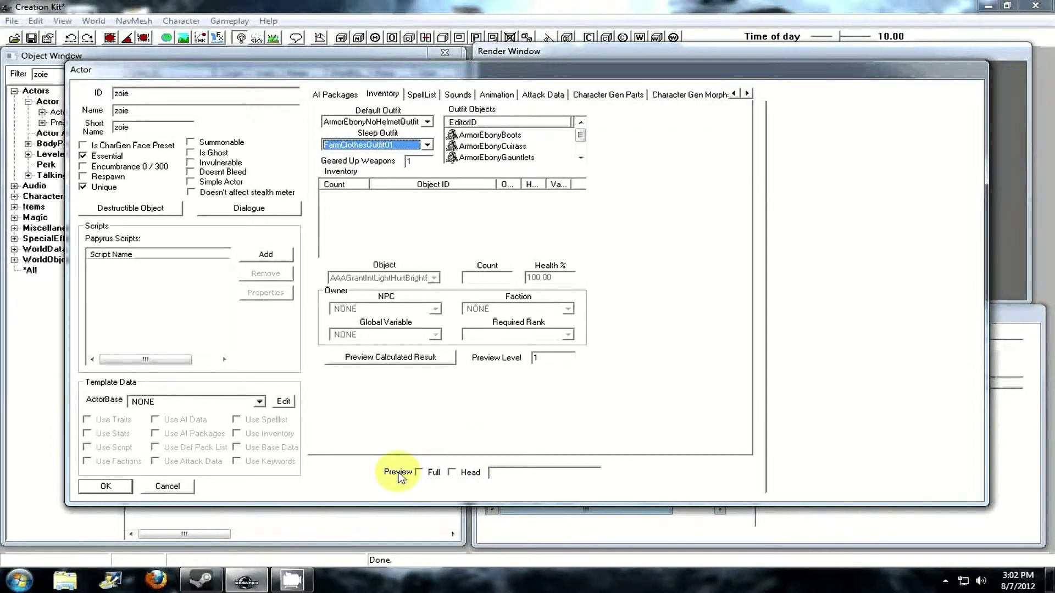
- Show the full-body preview of the actor and examine the outfit from the front and at different distances
click(419, 472)
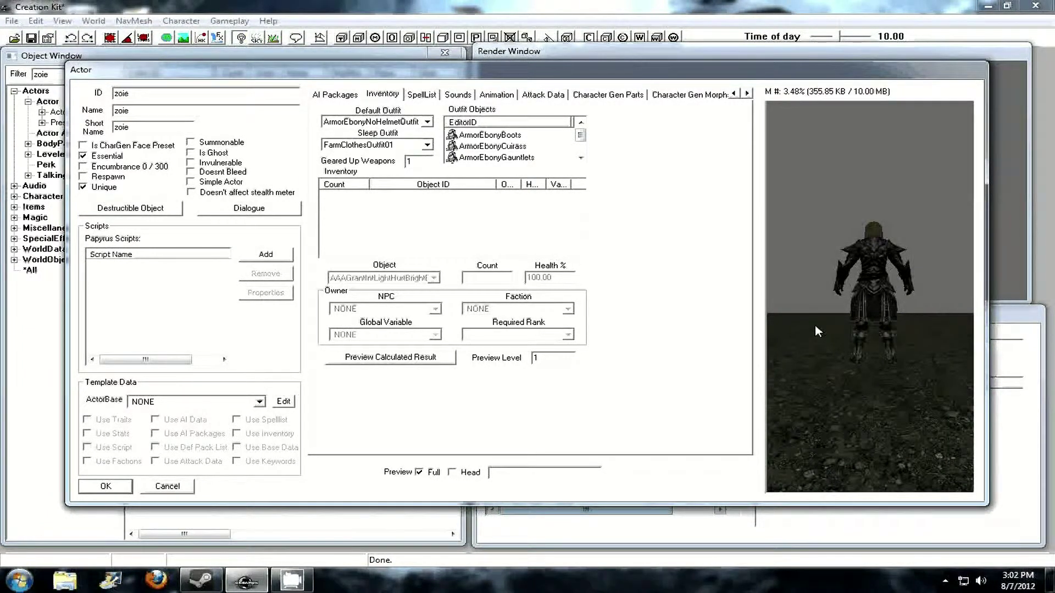
drag(815, 328, 947, 331)
scroll(947, 332, up, 5)
drag(904, 321, 902, 322)
scroll(901, 322, down, 5)
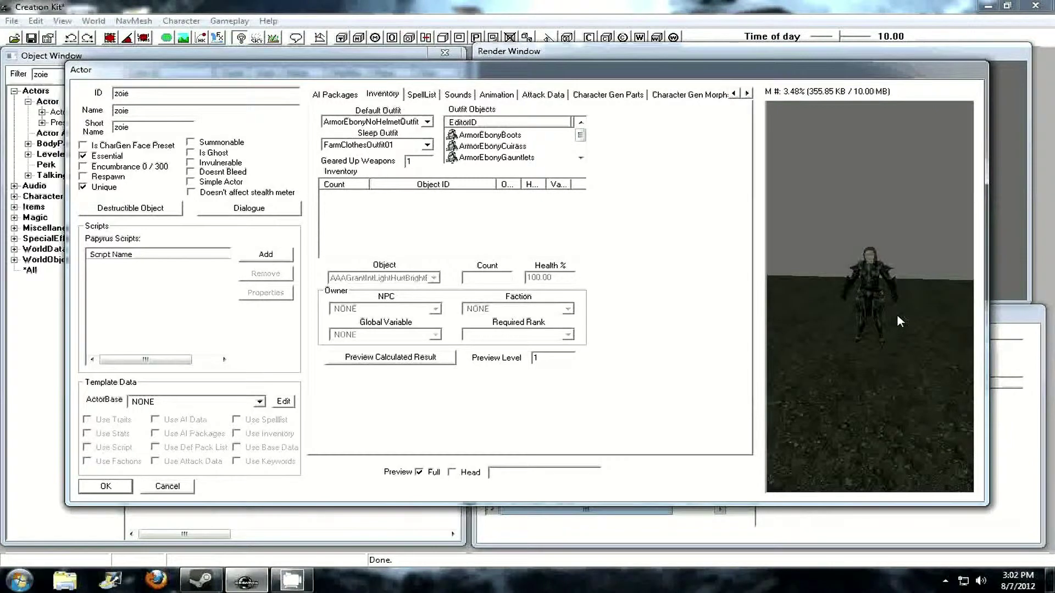
click(383, 216)
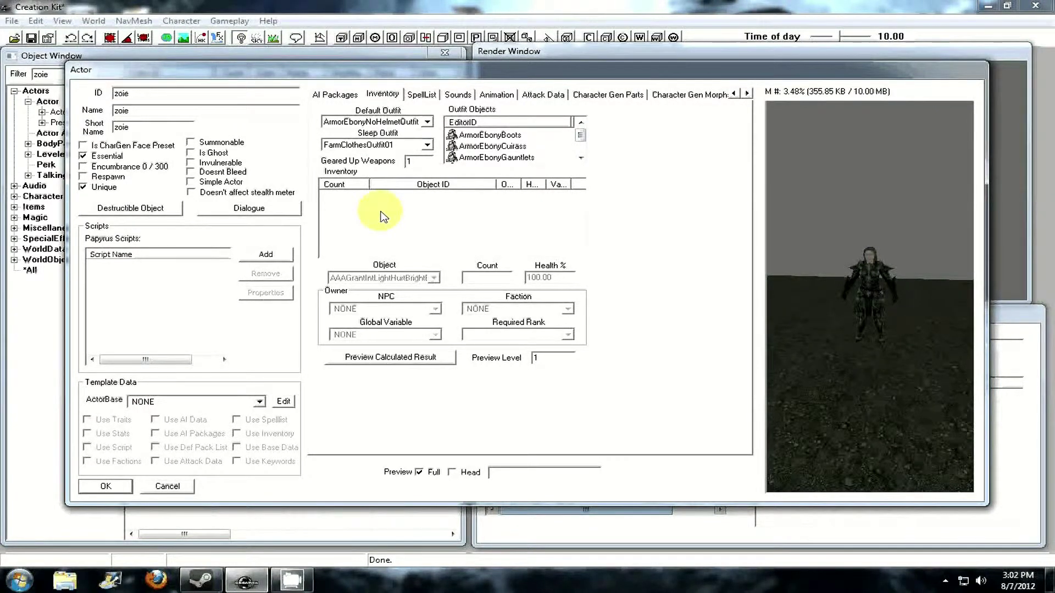
right_click(426, 201)
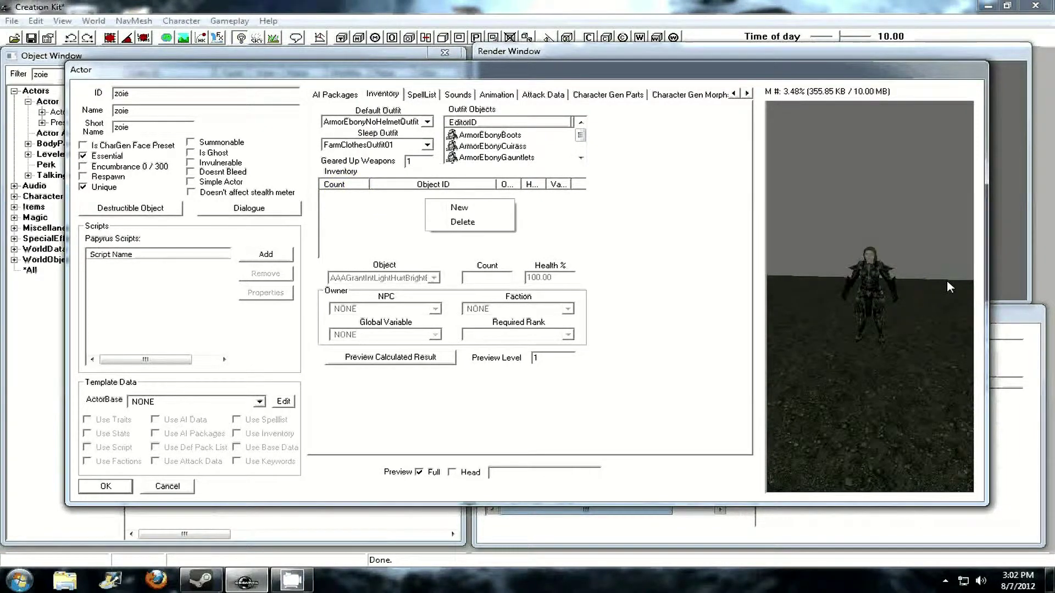
click(482, 222)
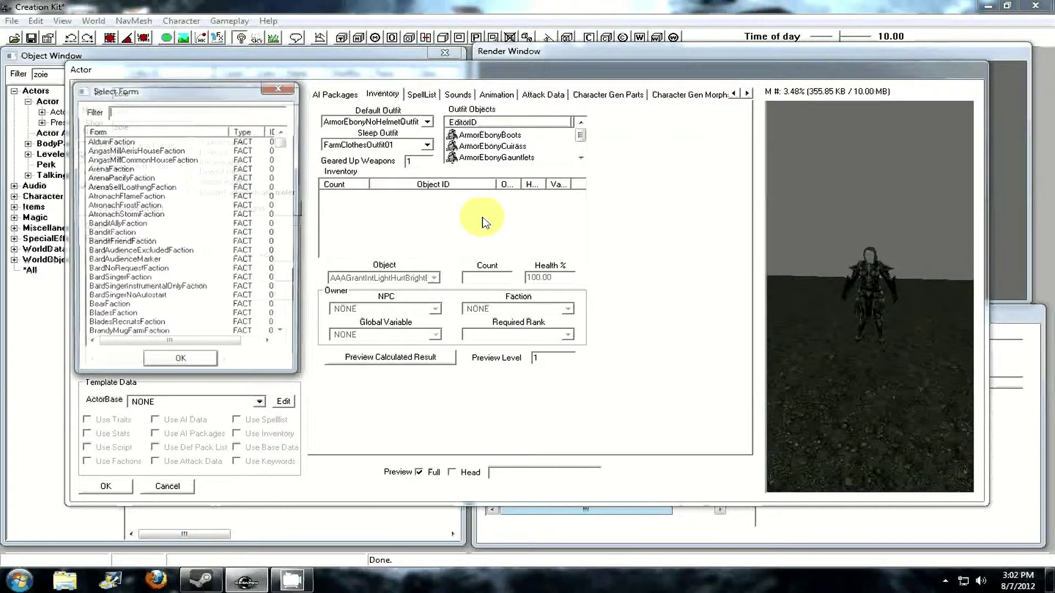
click(280, 87)
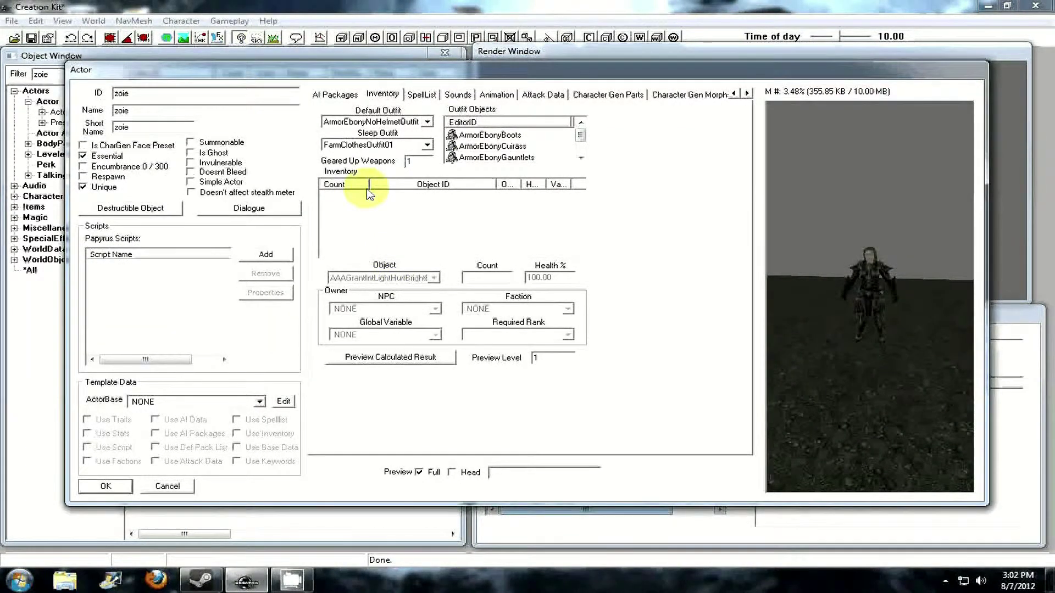
- Add a new entry to the actor's inventory and set its object to ArmorFalmerShield
right_click(386, 205)
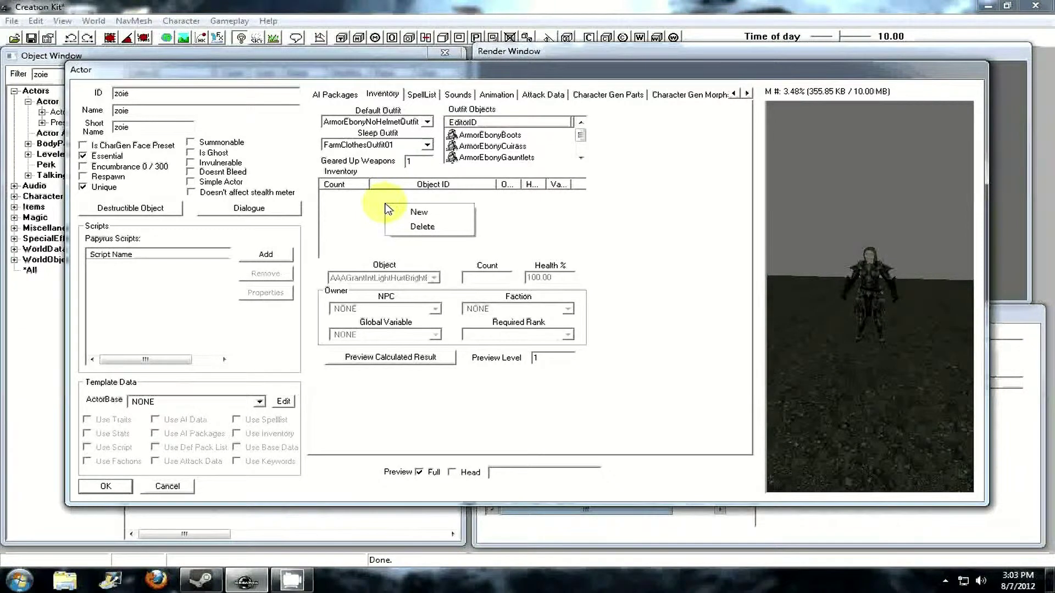
click(405, 214)
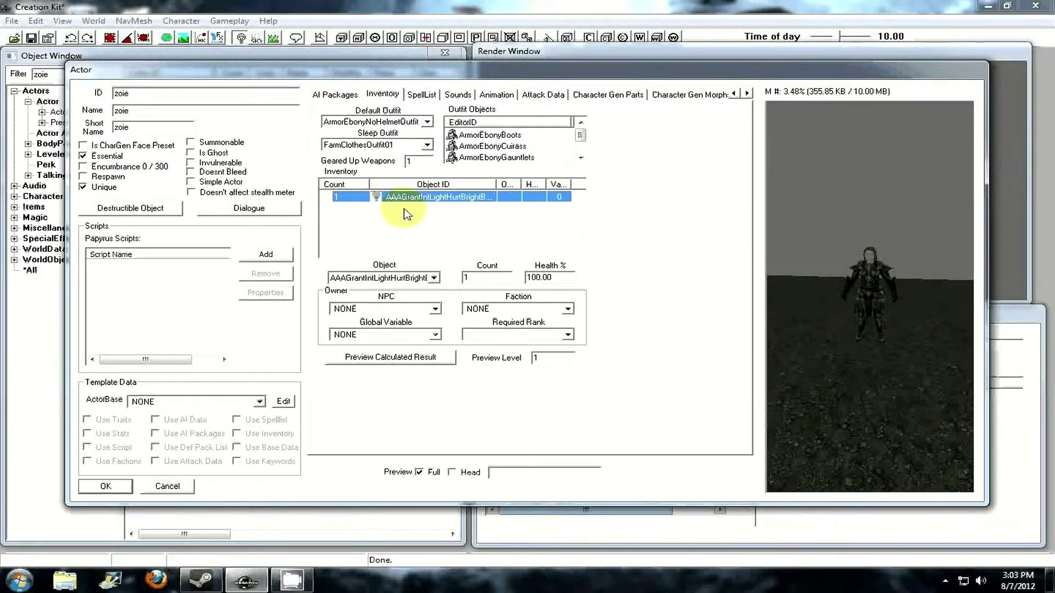
click(433, 277)
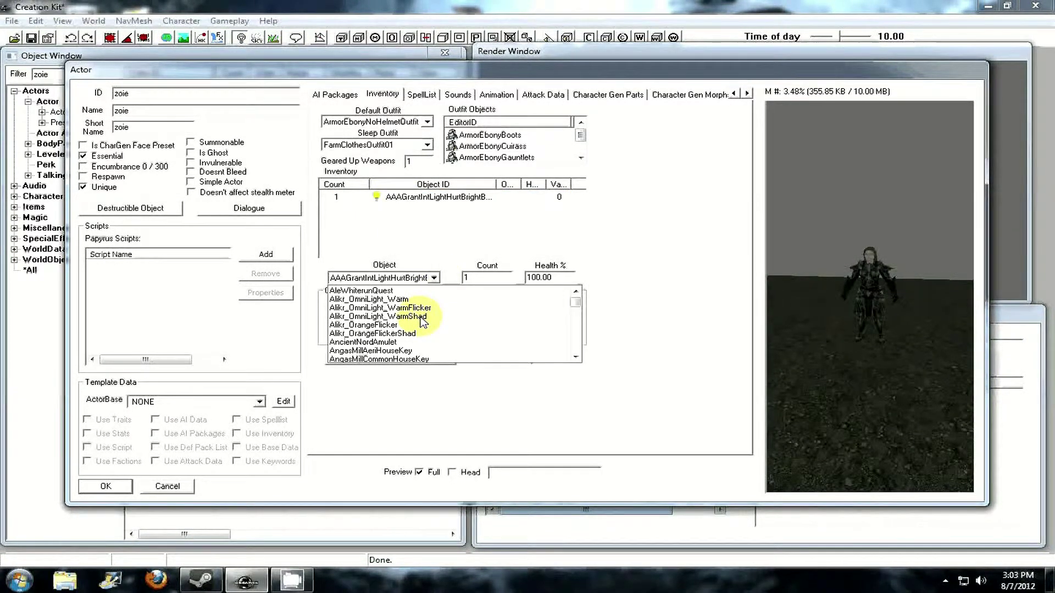
scroll(422, 321, down, 15)
scroll(422, 322, down, 20)
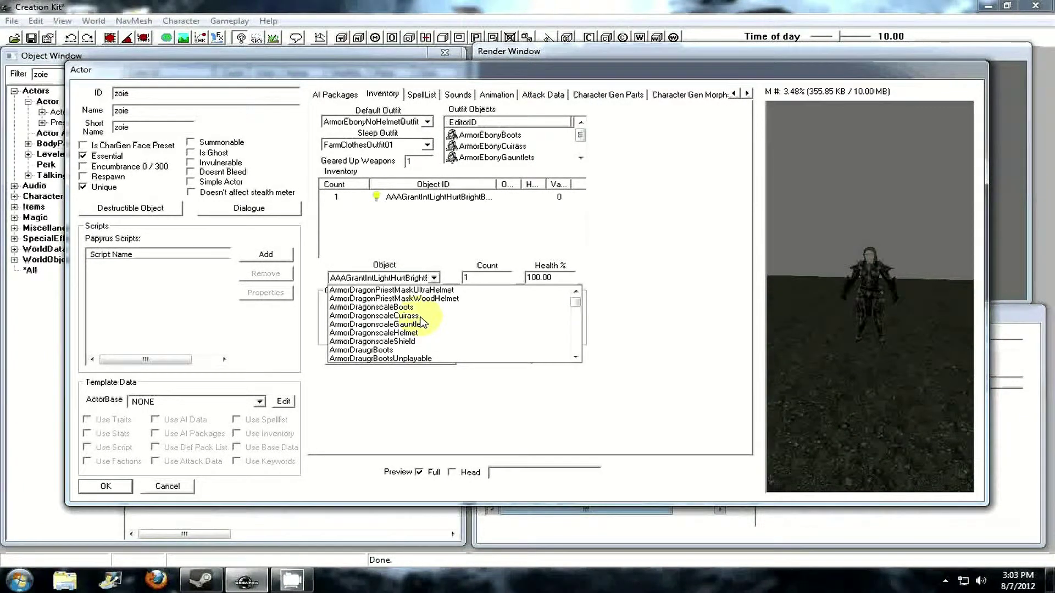
scroll(422, 322, down, 3)
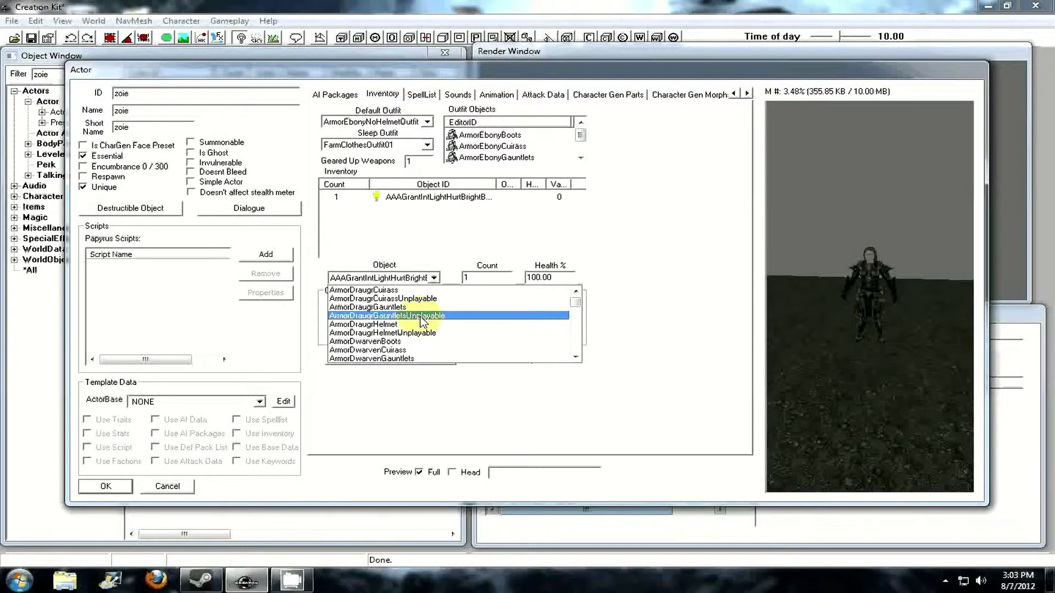
scroll(422, 321, up, 6)
scroll(421, 321, down, 6)
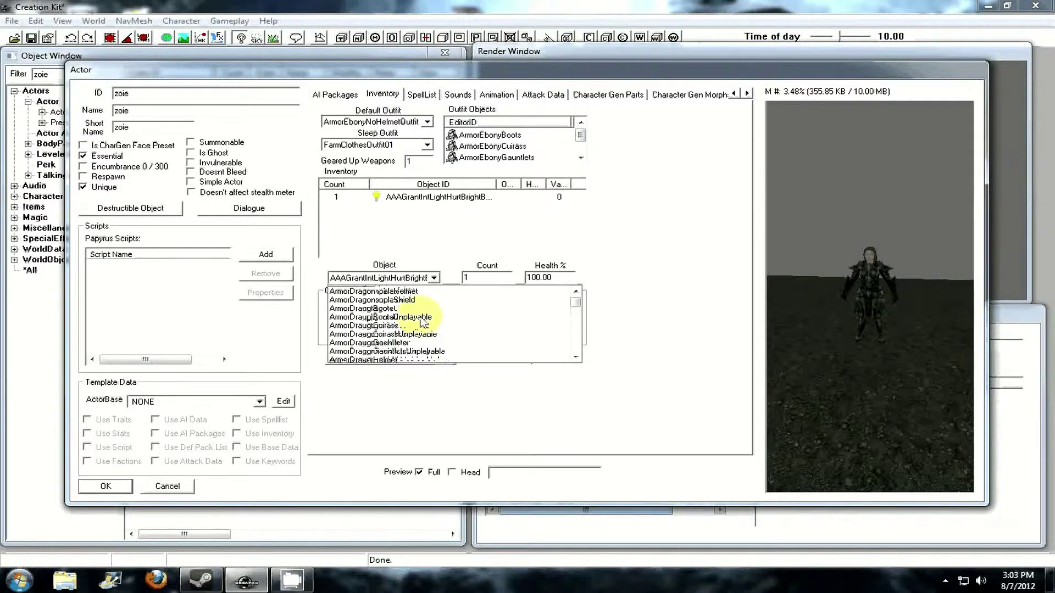
scroll(422, 322, down, 1)
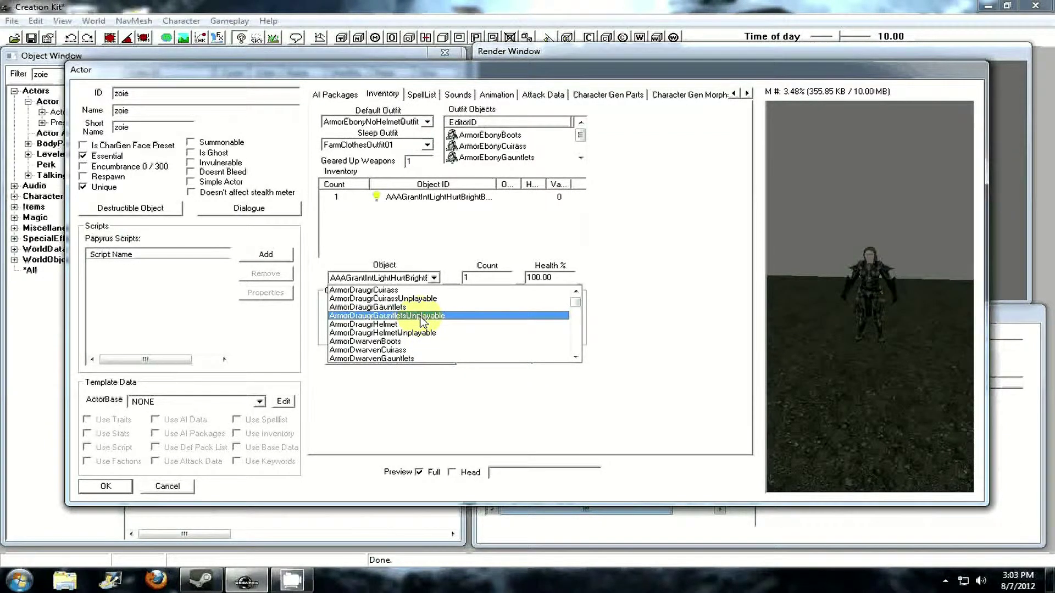
scroll(422, 322, down, 5)
scroll(422, 322, down, 2)
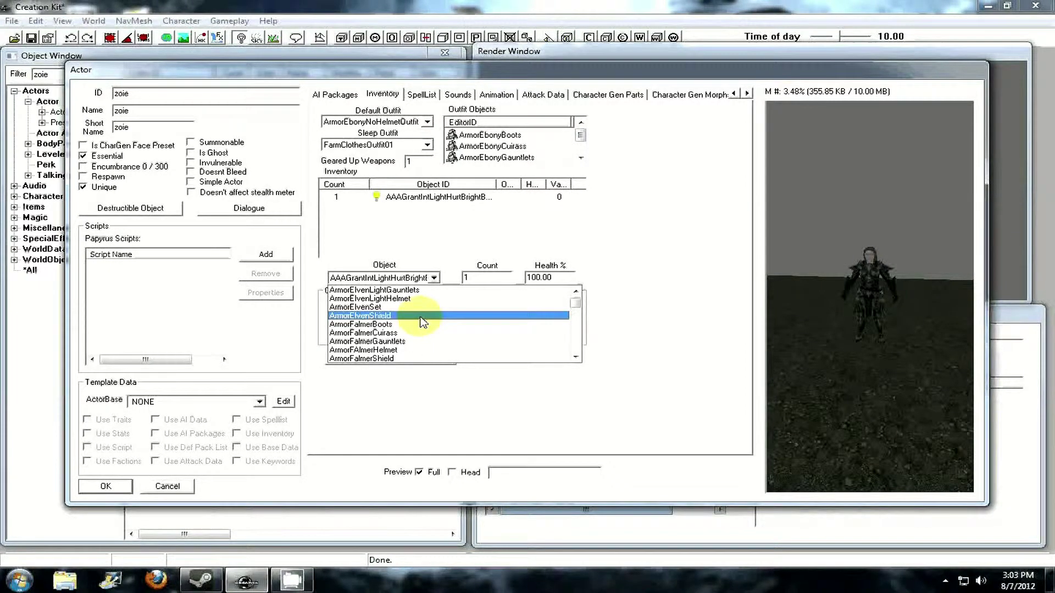
scroll(502, 337, down, 1)
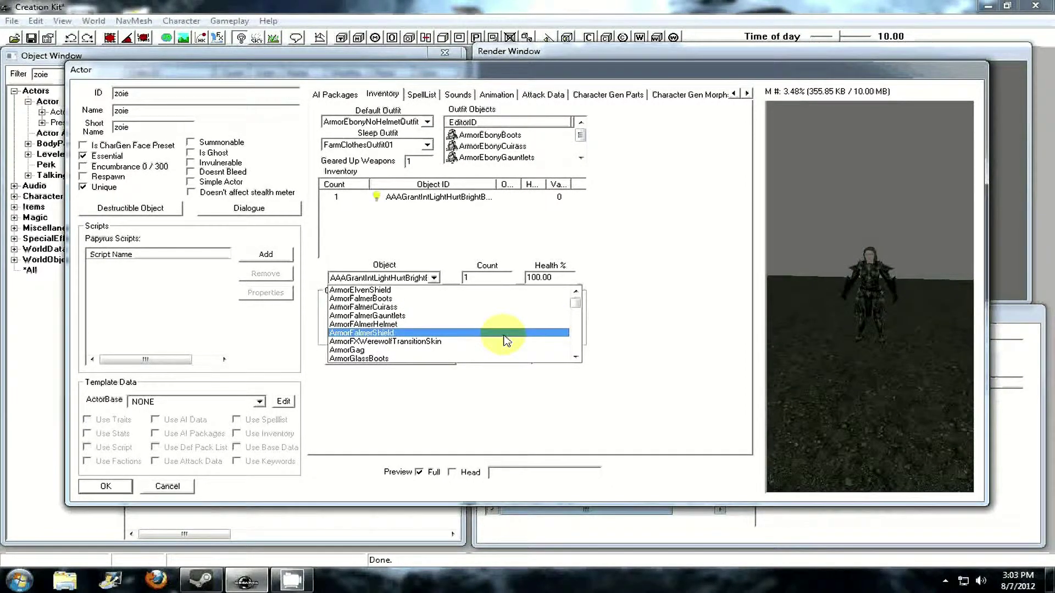
click(504, 333)
- Change the inventory entry's object from the Falmer shield to ArmorEbonyShield
click(434, 277)
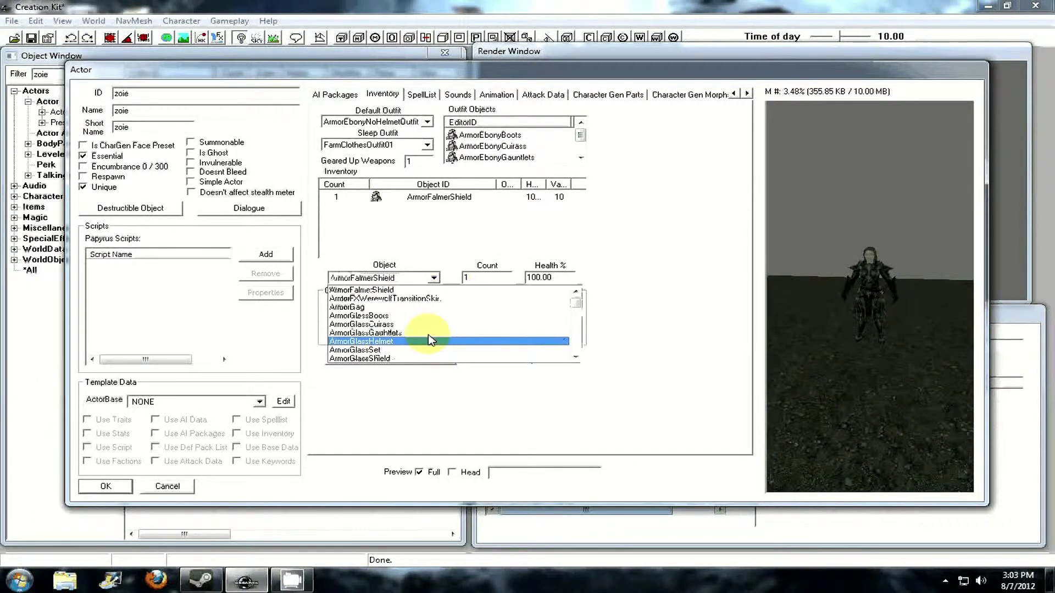
scroll(429, 340, up, 3)
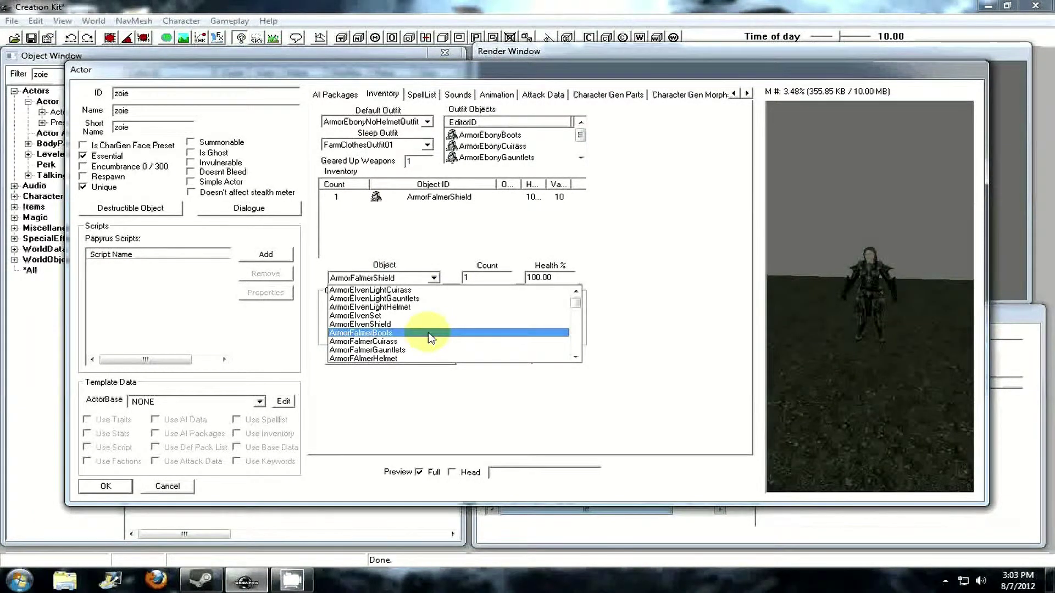
scroll(429, 339, up, 5)
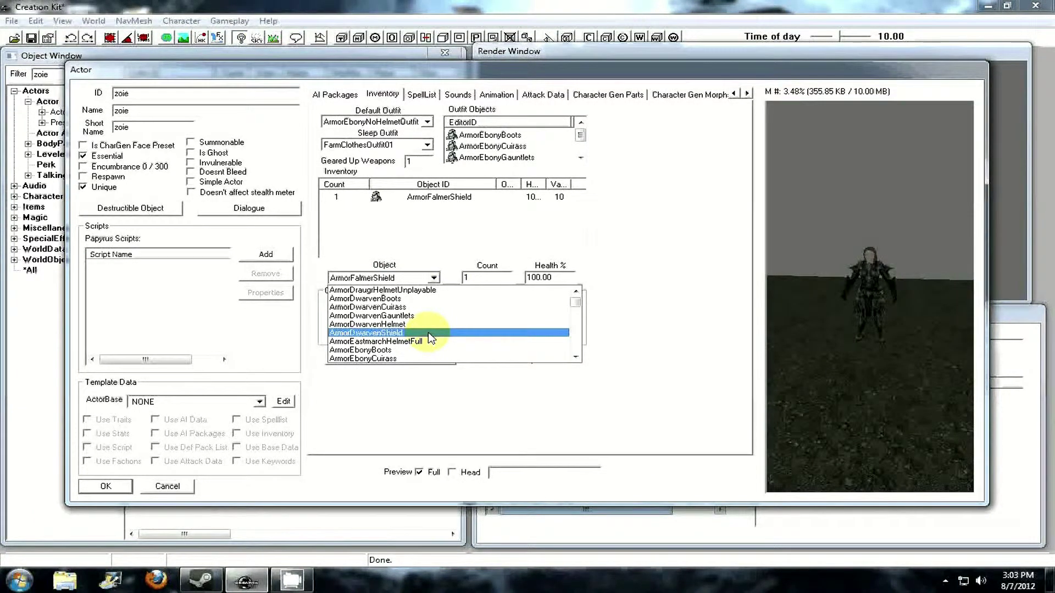
scroll(420, 332, down, 3)
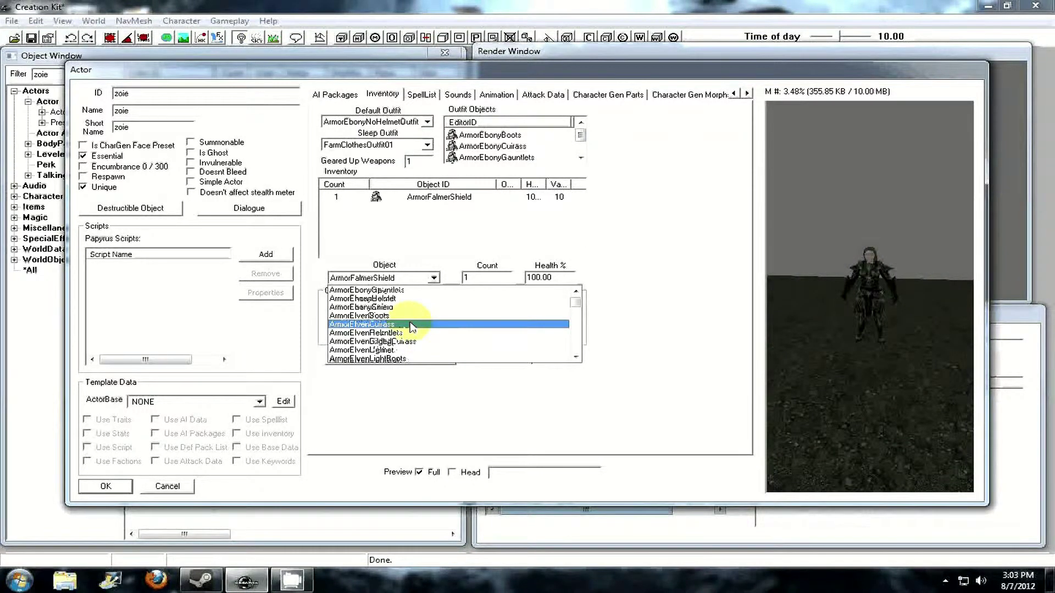
click(434, 307)
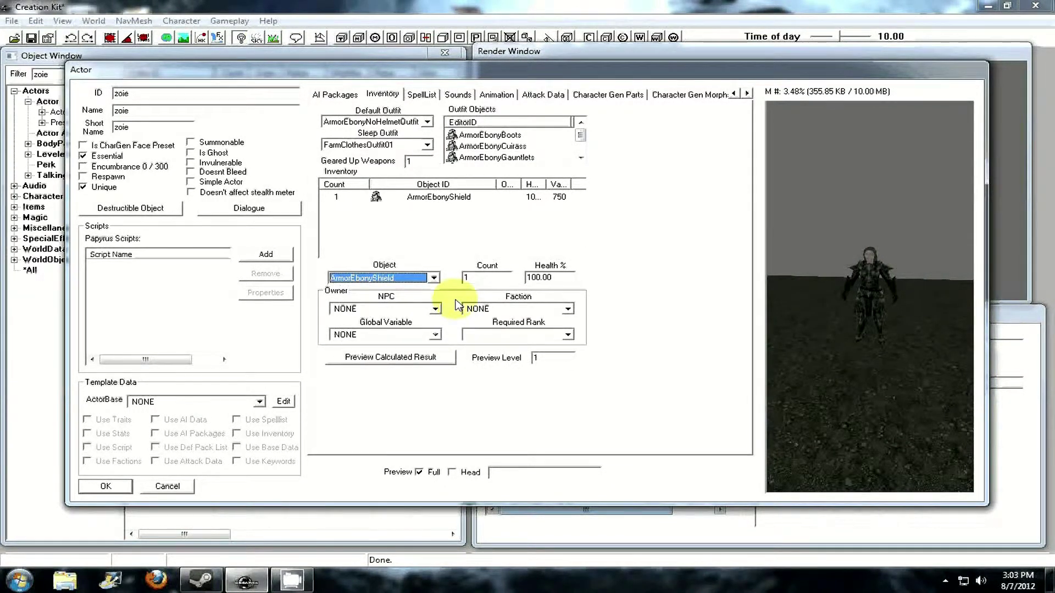
- Add a second entry to the actor's inventory and set its object to EbonySword
right_click(468, 229)
click(488, 237)
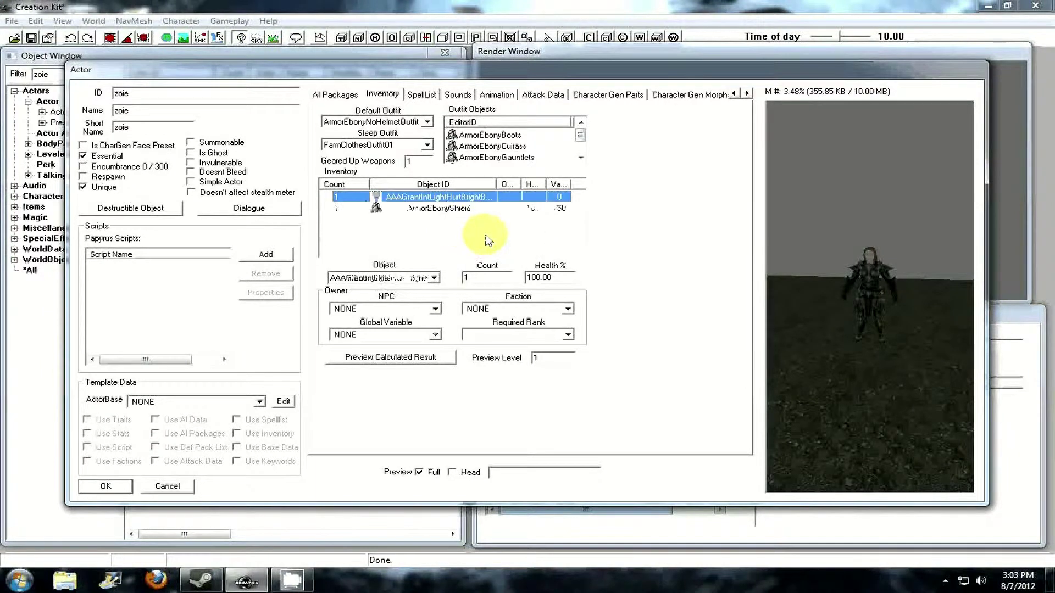
click(433, 278)
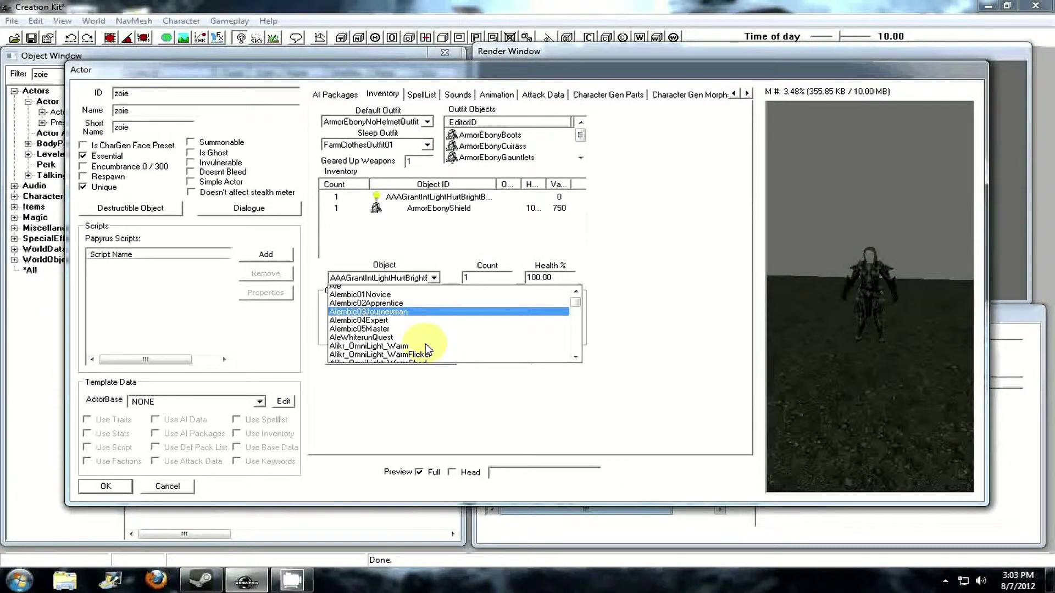
key(e)
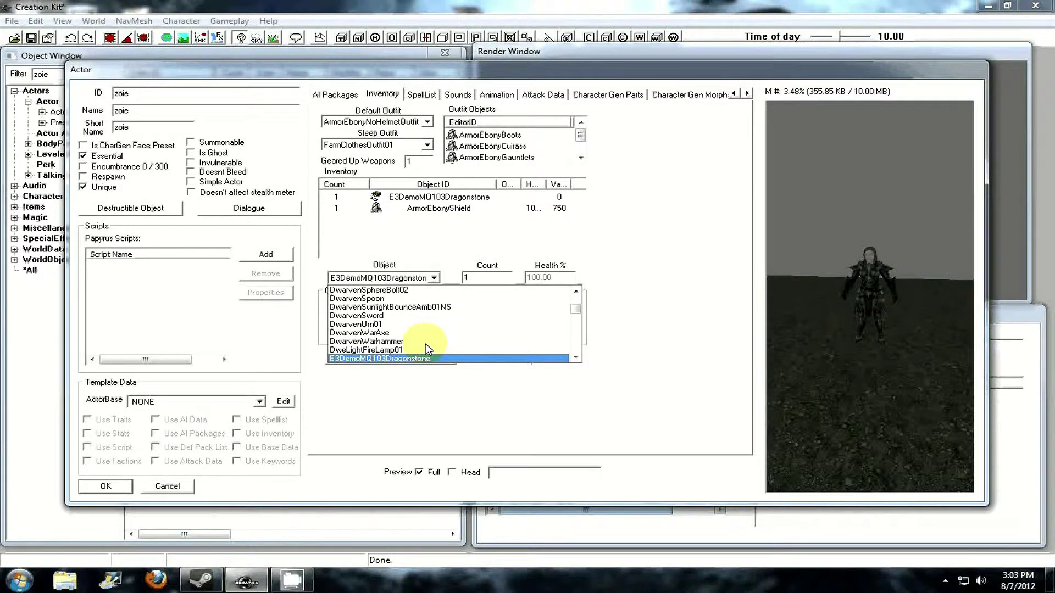
scroll(426, 344, down, 3)
scroll(391, 335, down, 1)
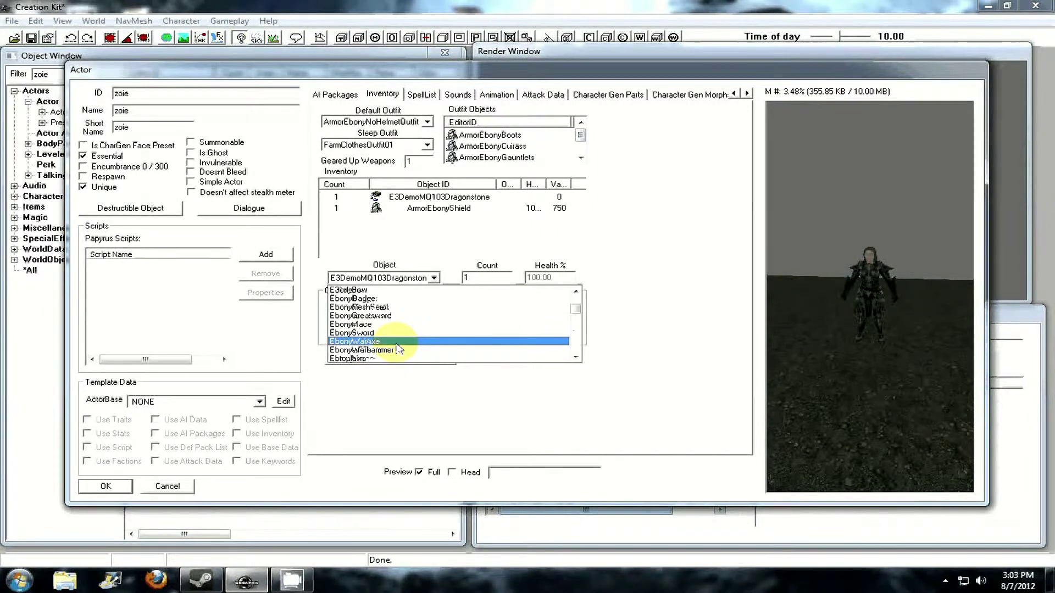
click(401, 345)
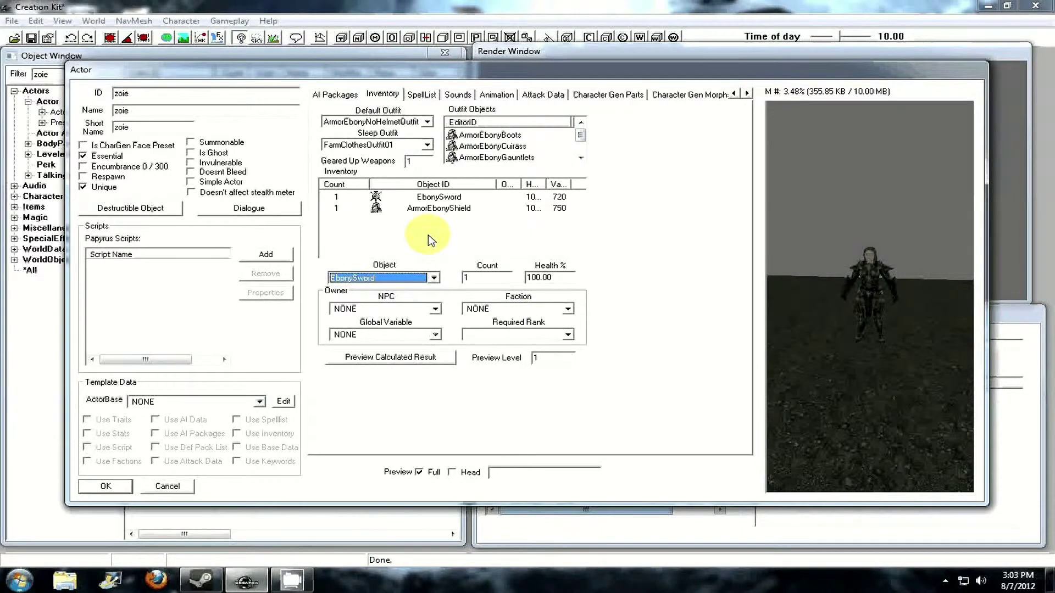
- Try to replace the EbonySword entry with an object whose ID starts with H
click(434, 277)
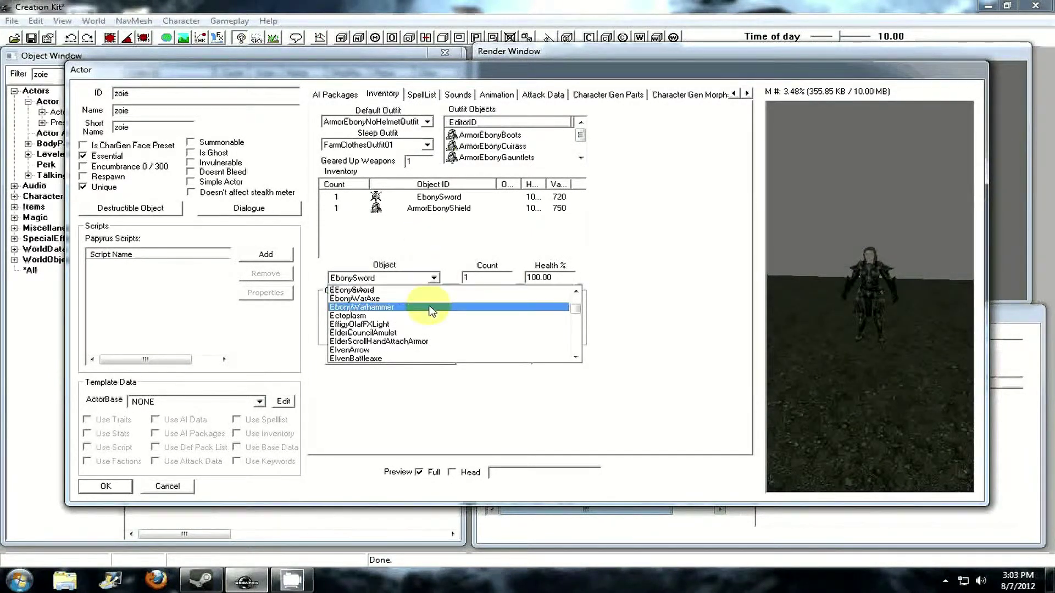
key(h)
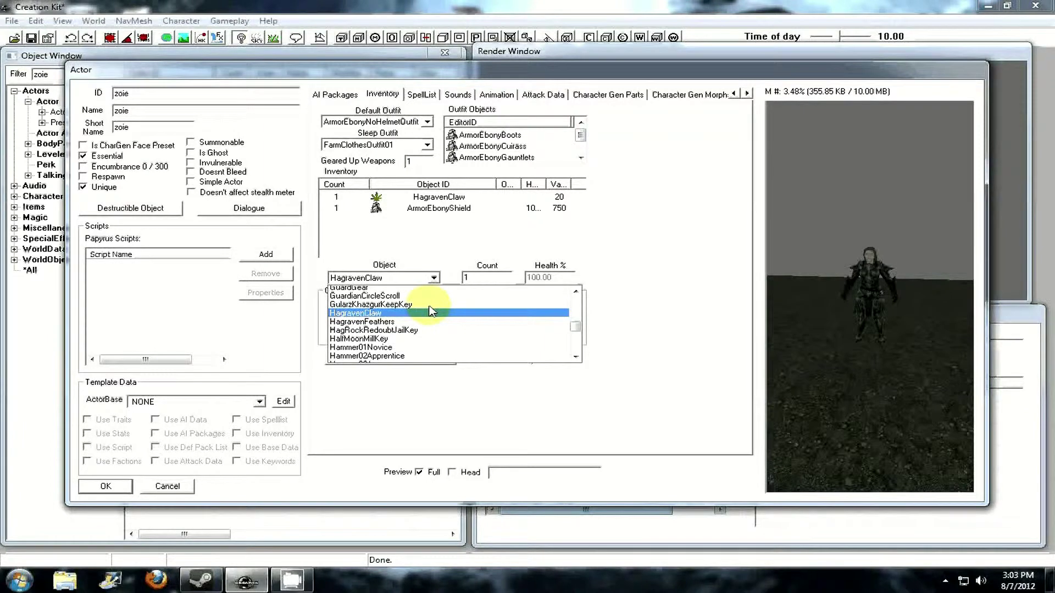
scroll(431, 310, down, 2)
scroll(431, 311, down, 3)
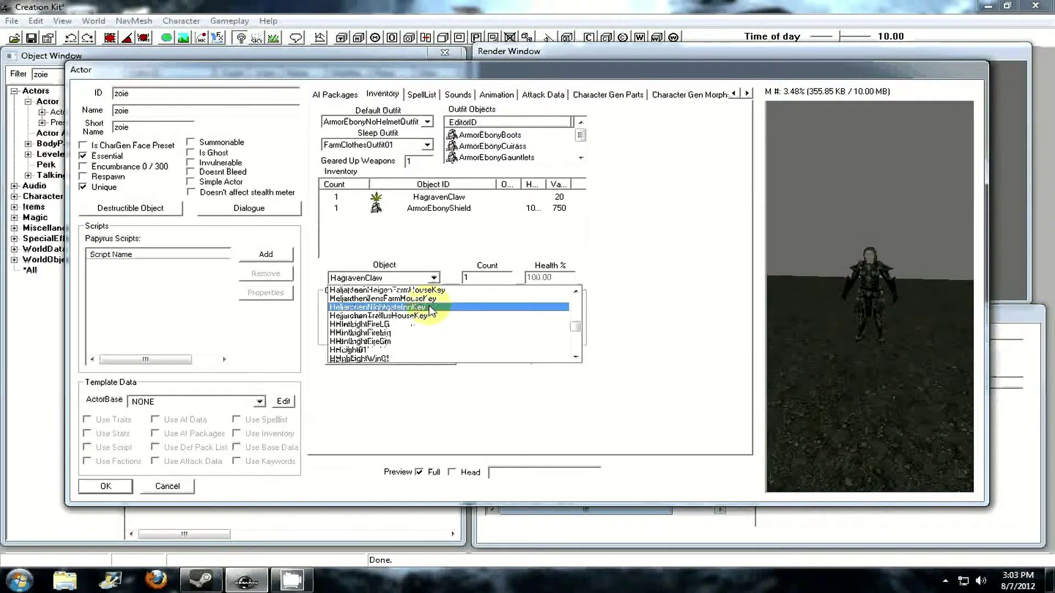
scroll(431, 310, down, 3)
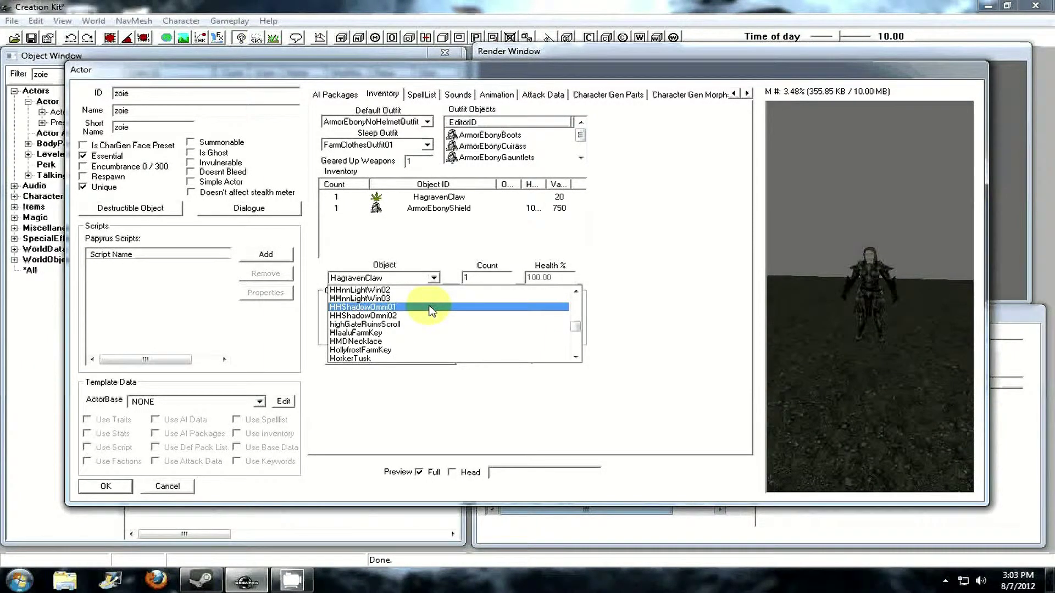
scroll(431, 310, down, 5)
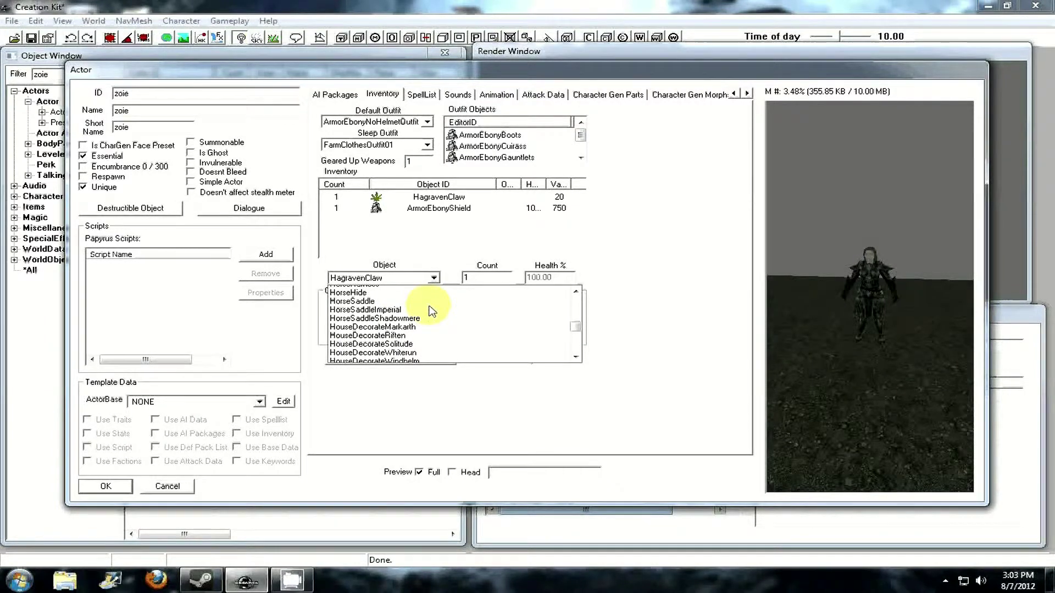
scroll(432, 310, down, 5)
scroll(432, 311, down, 3)
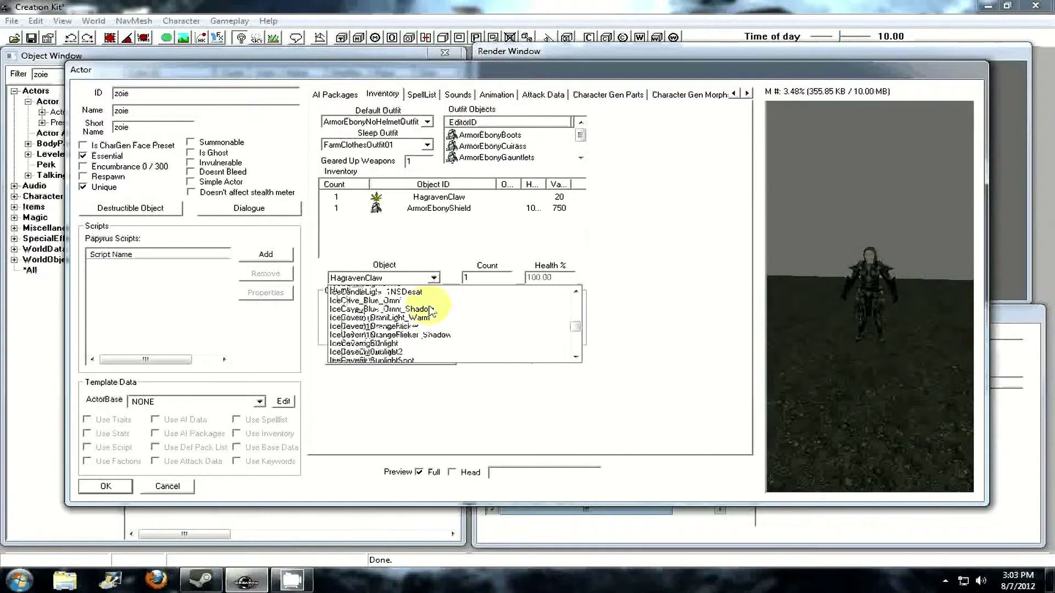
scroll(431, 311, up, 13)
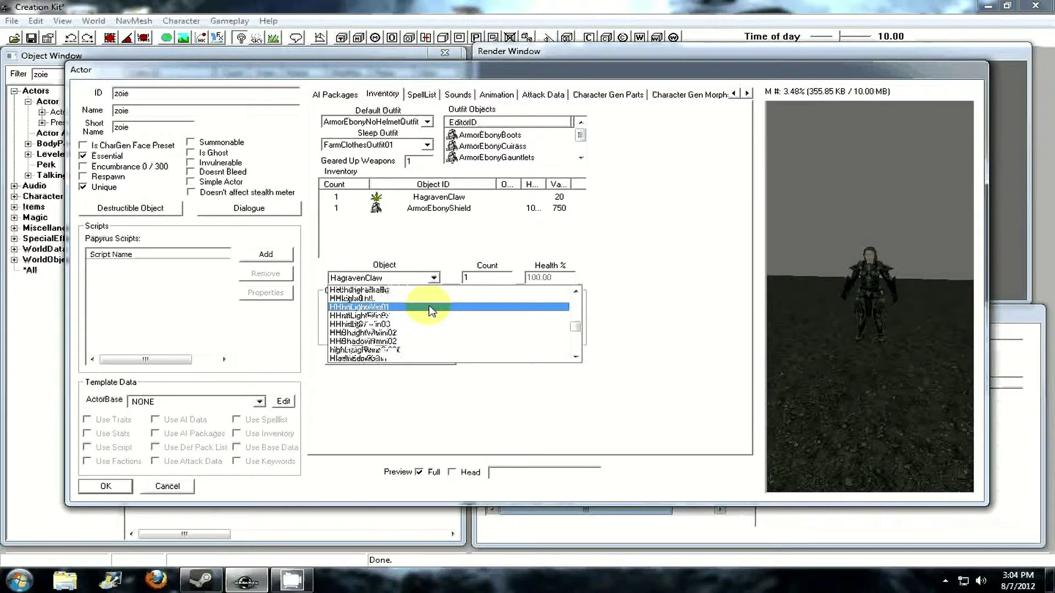
scroll(431, 311, down, 1)
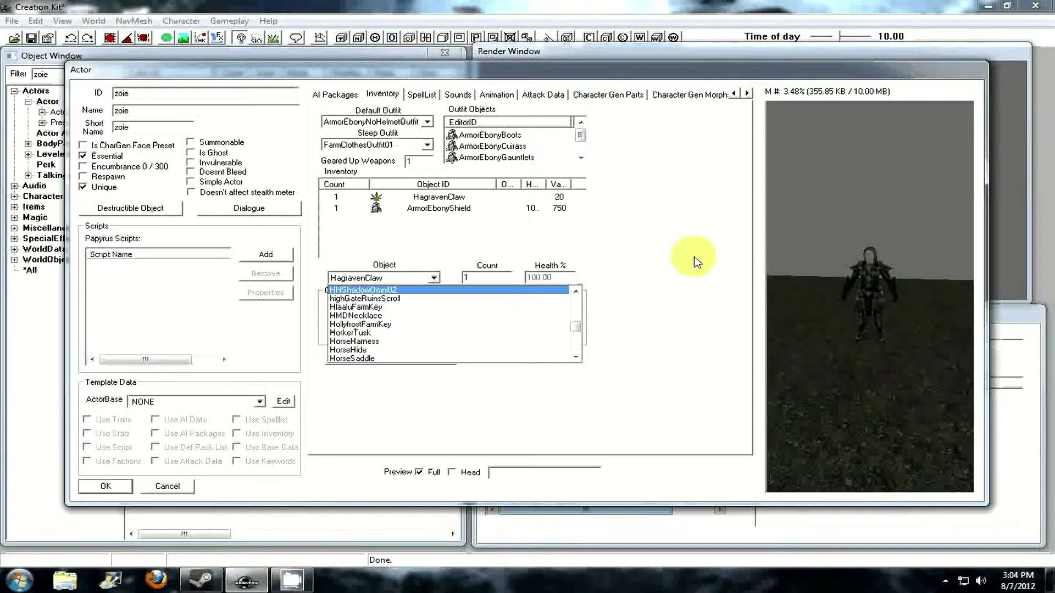
click(451, 277)
- Set the HagravenClaw inventory entry's object back to EbonySword
click(434, 278)
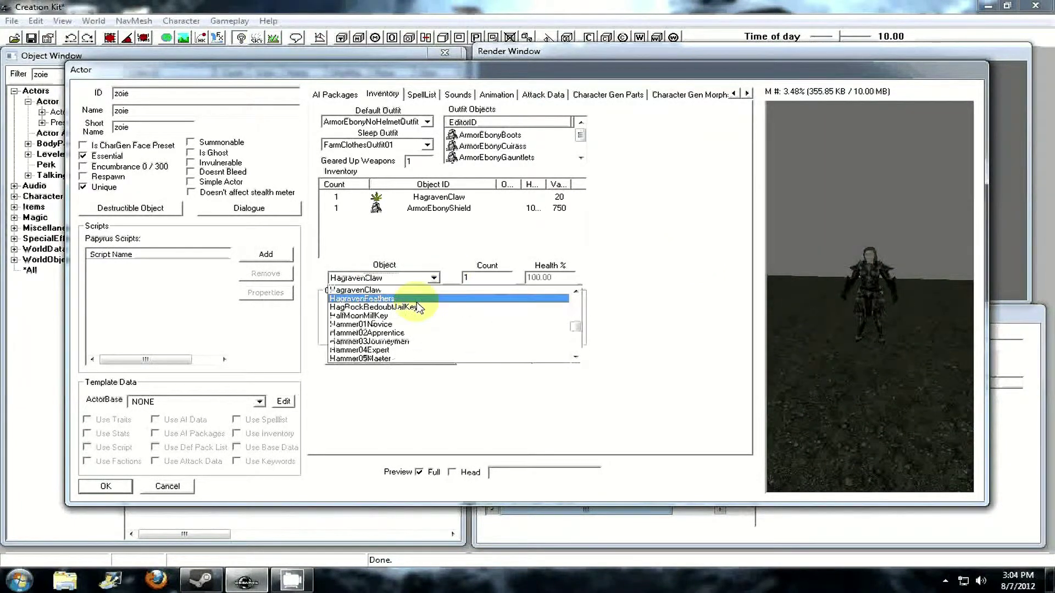
key(e)
scroll(417, 302, down, 1)
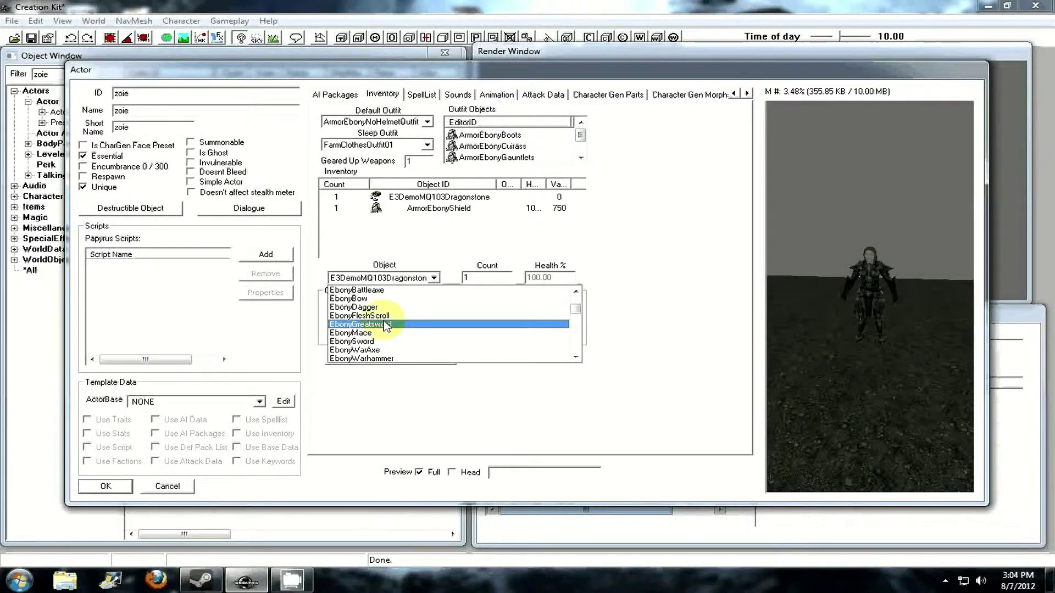
scroll(412, 320, up, 1)
scroll(410, 324, down, 1)
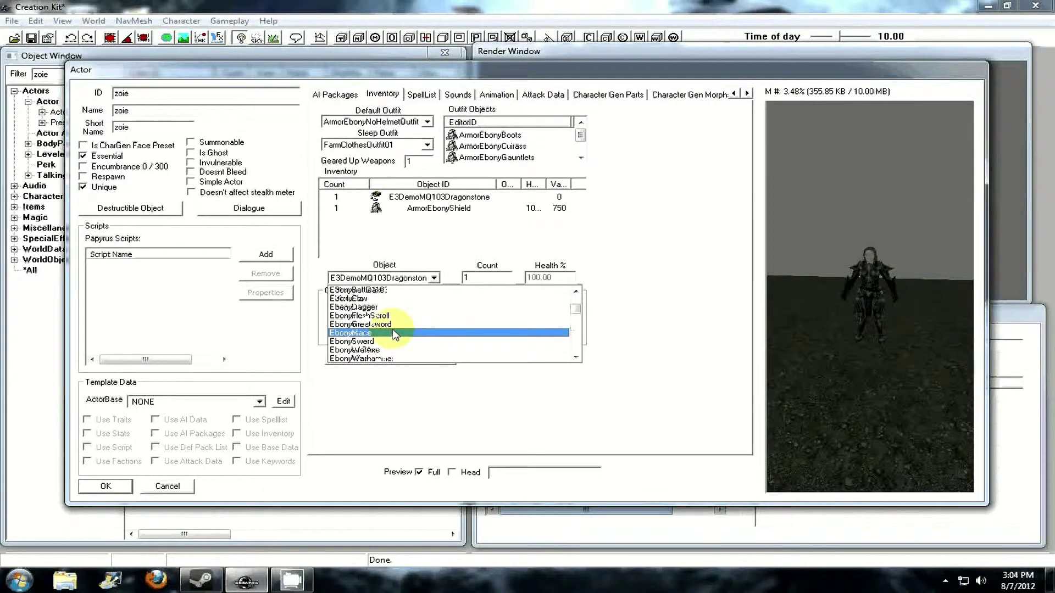
click(395, 341)
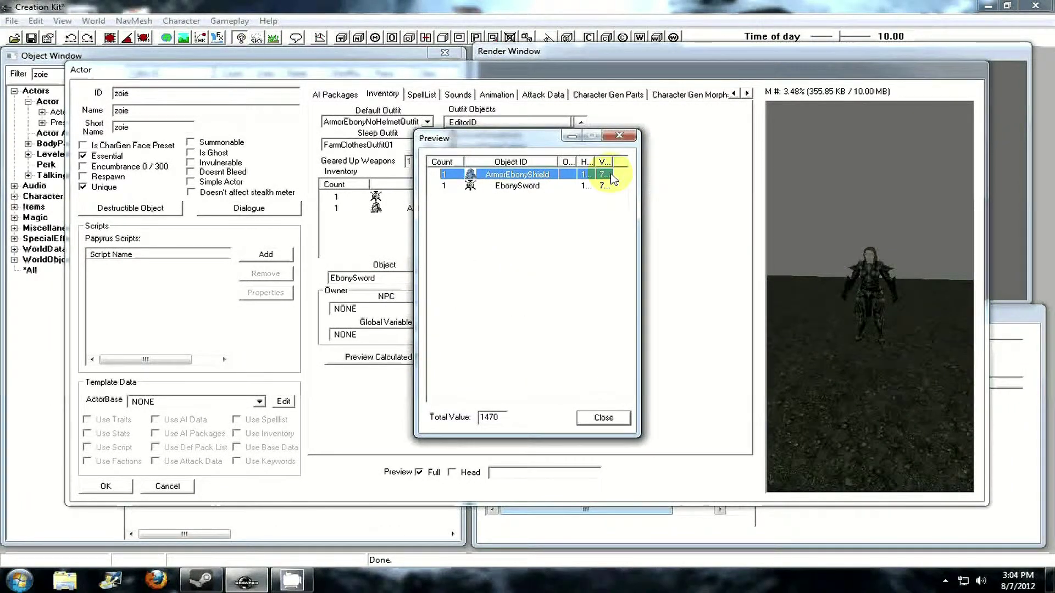
- Close the inventory preview, set the preview level to 59, and examine the calculated inventory result at that level
click(603, 417)
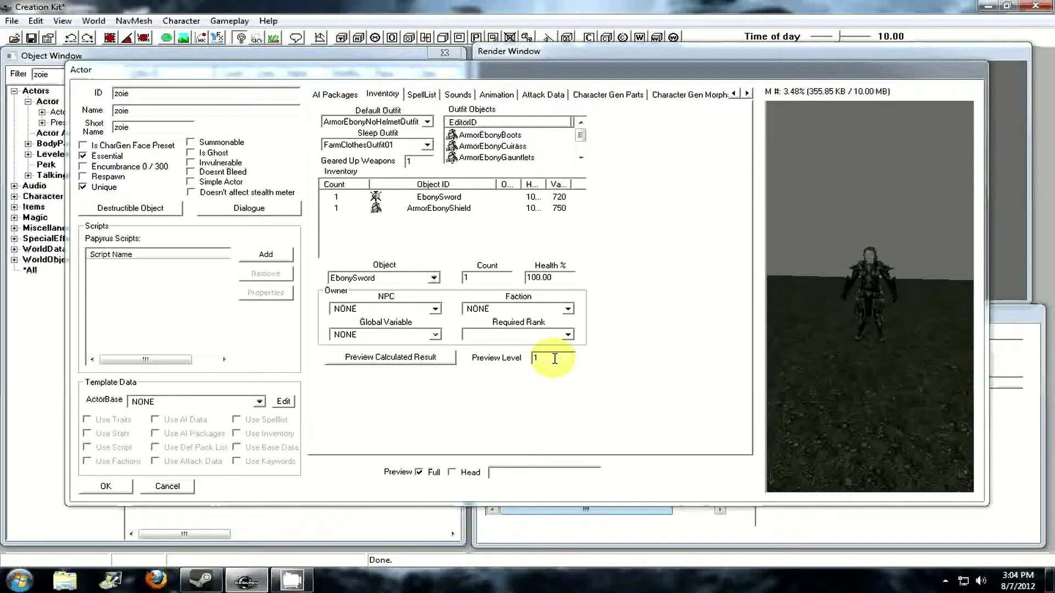
double_click(554, 359)
text(59)
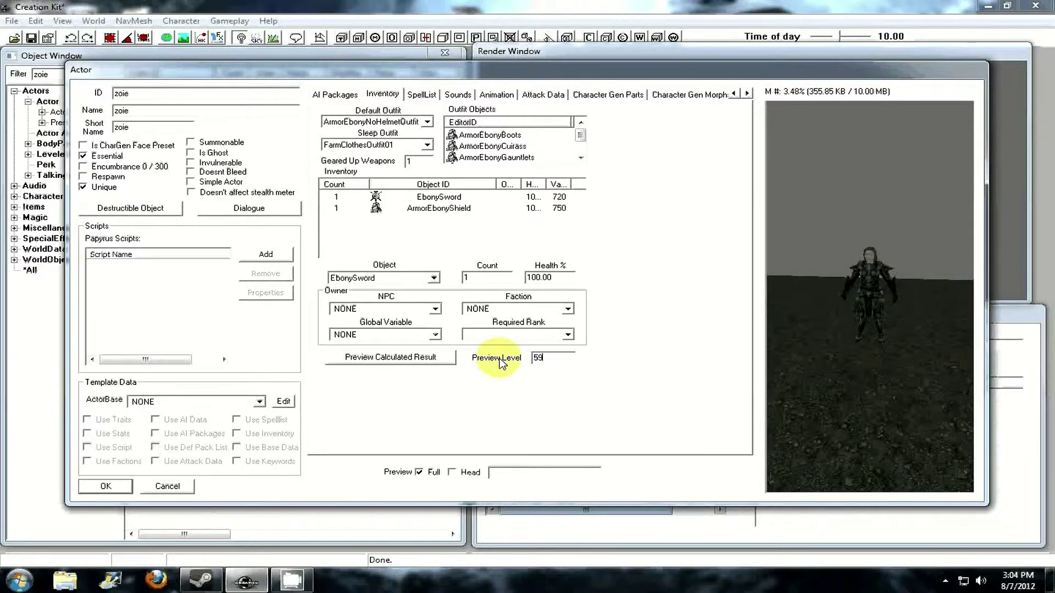
click(435, 358)
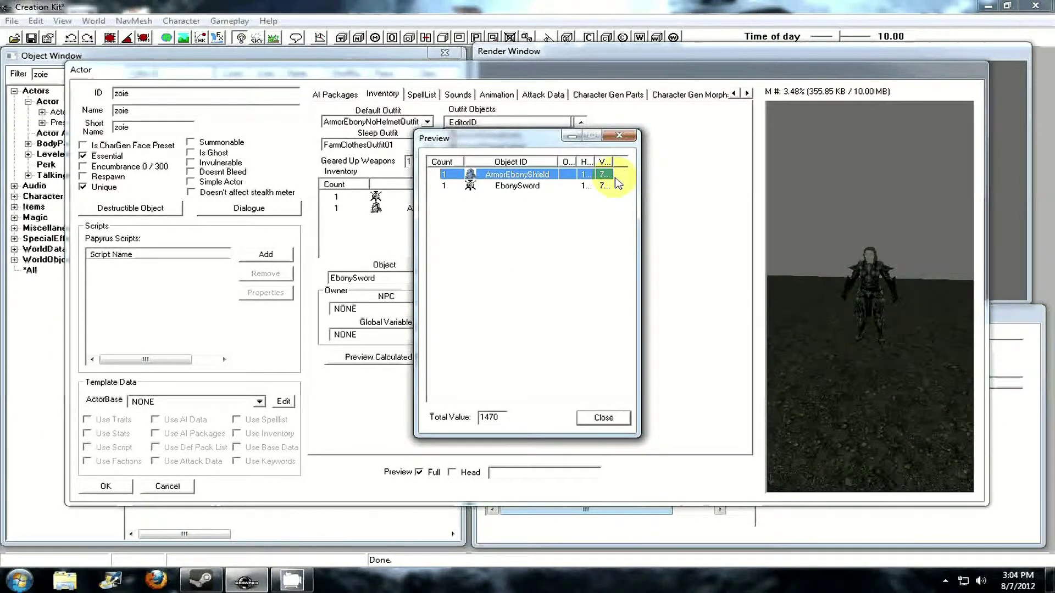
click(603, 418)
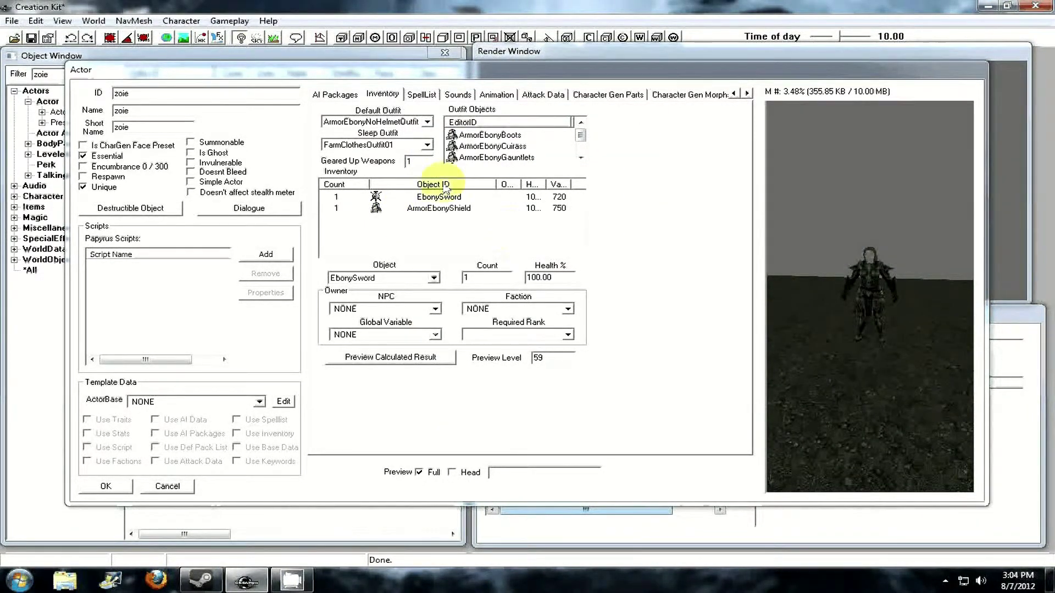
click(432, 98)
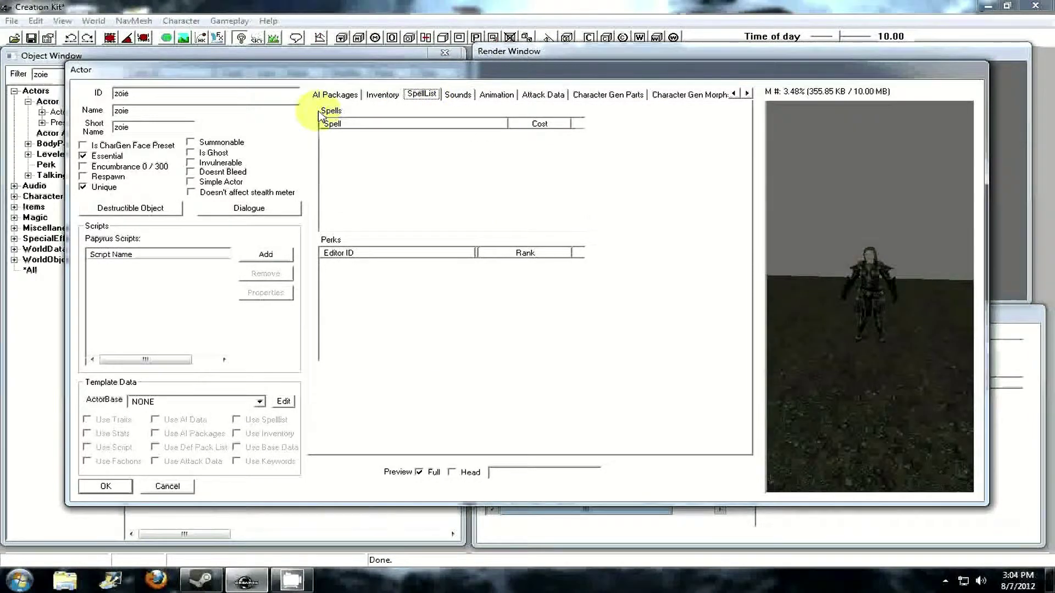
click(532, 181)
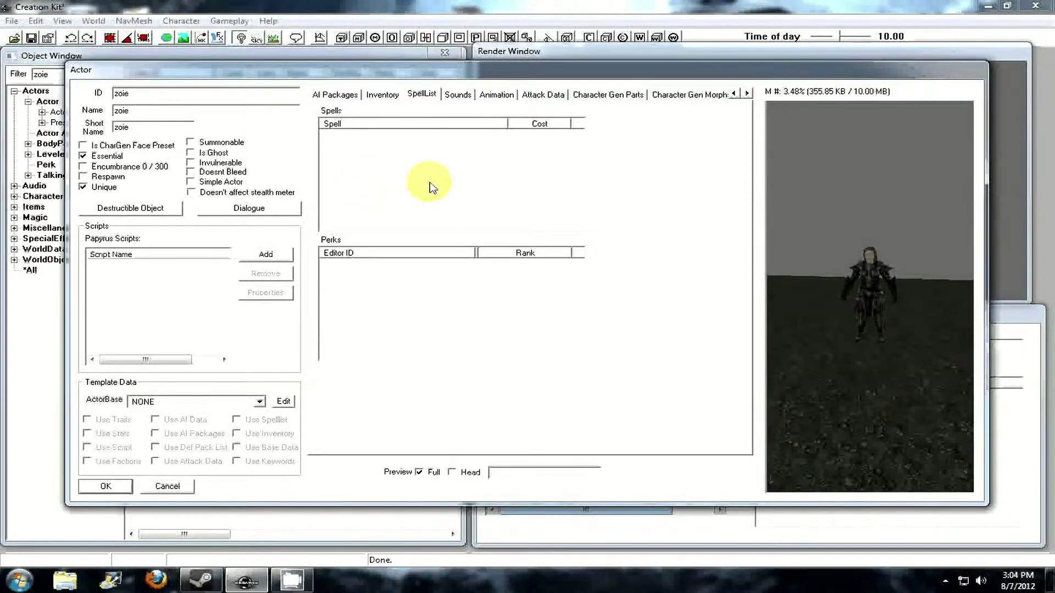
right_click(429, 165)
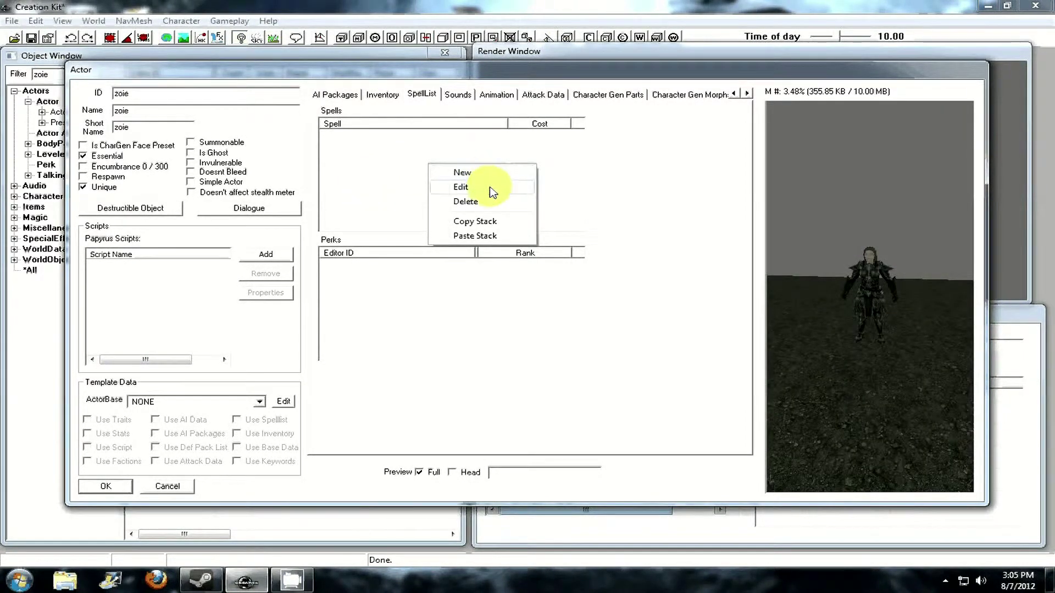
click(488, 175)
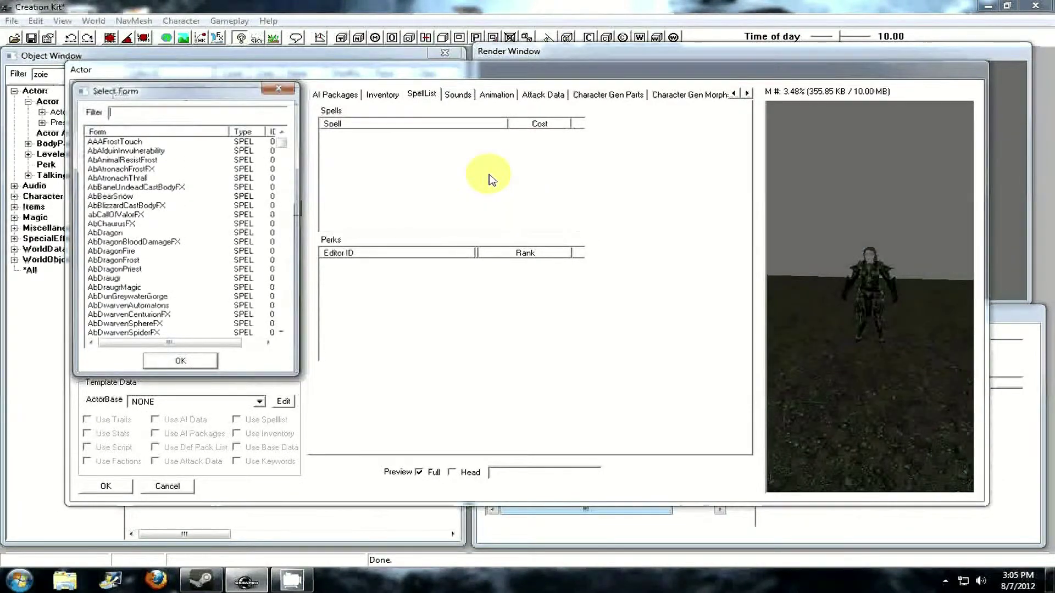
click(215, 118)
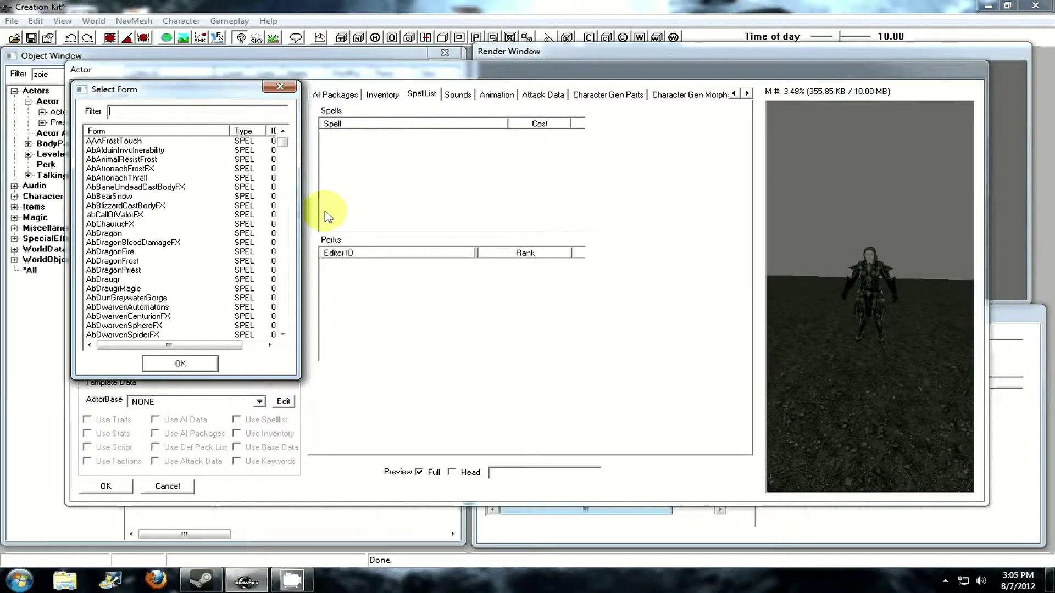
key(Escape)
- Add the ShieldWall20 perk to the actor's perk list, filtering the available perks by "sh"
right_click(508, 295)
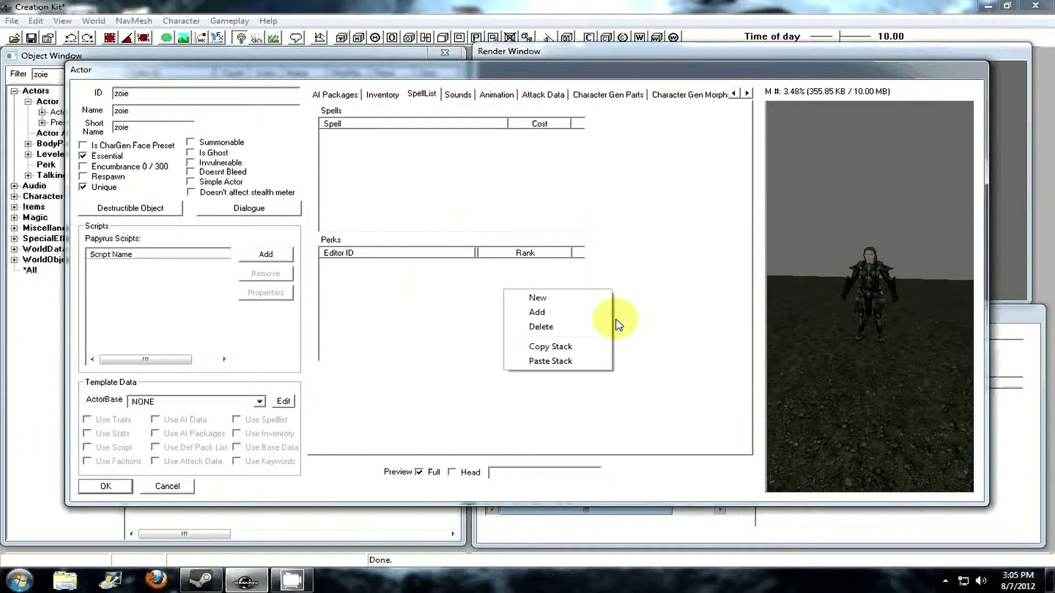
click(568, 306)
key(Escape)
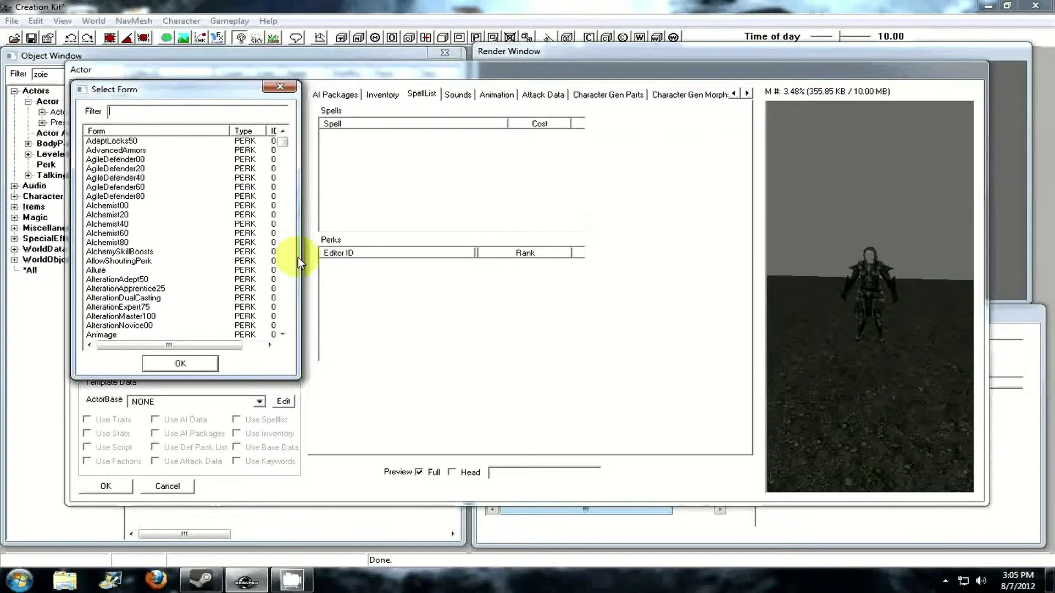
text(sh)
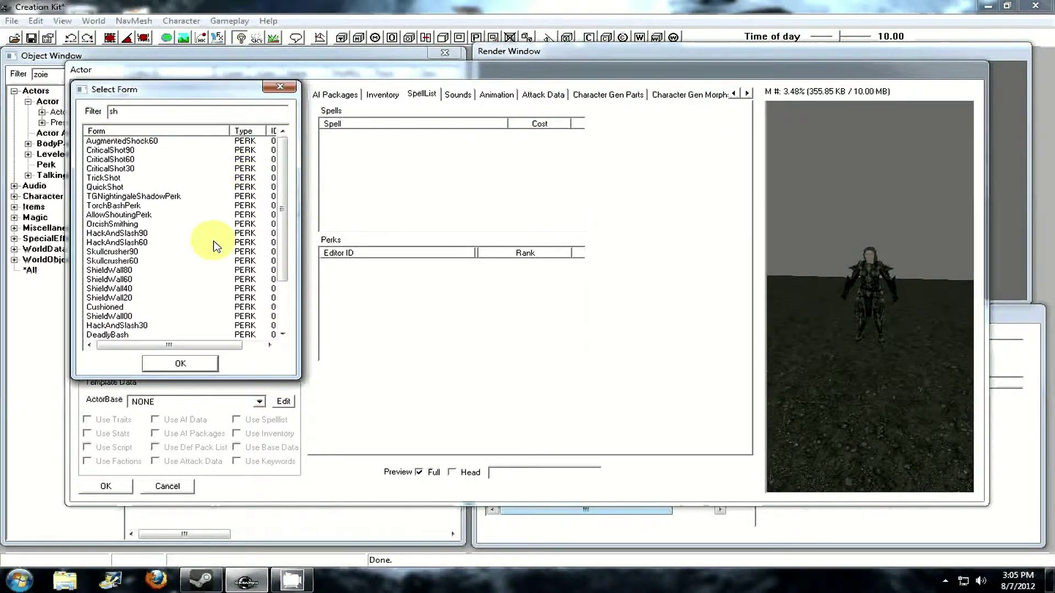
click(132, 299)
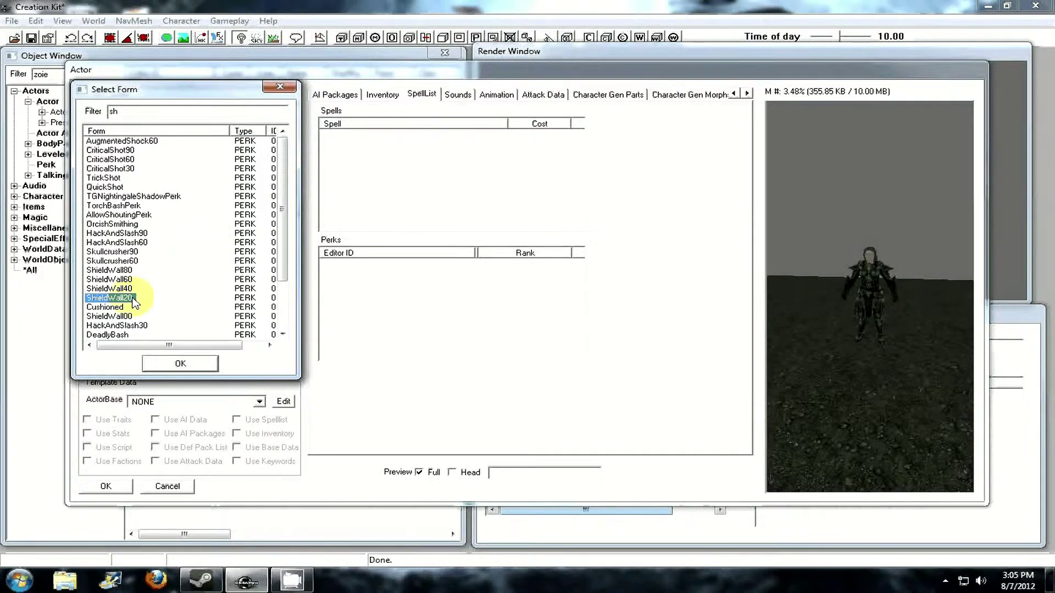
double_click(135, 299)
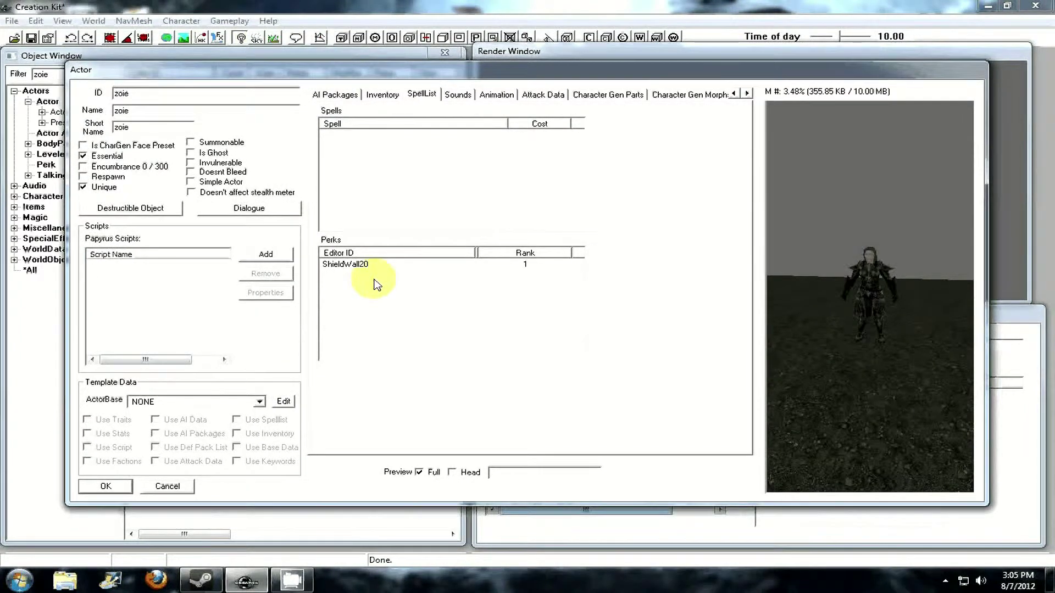
right_click(376, 281)
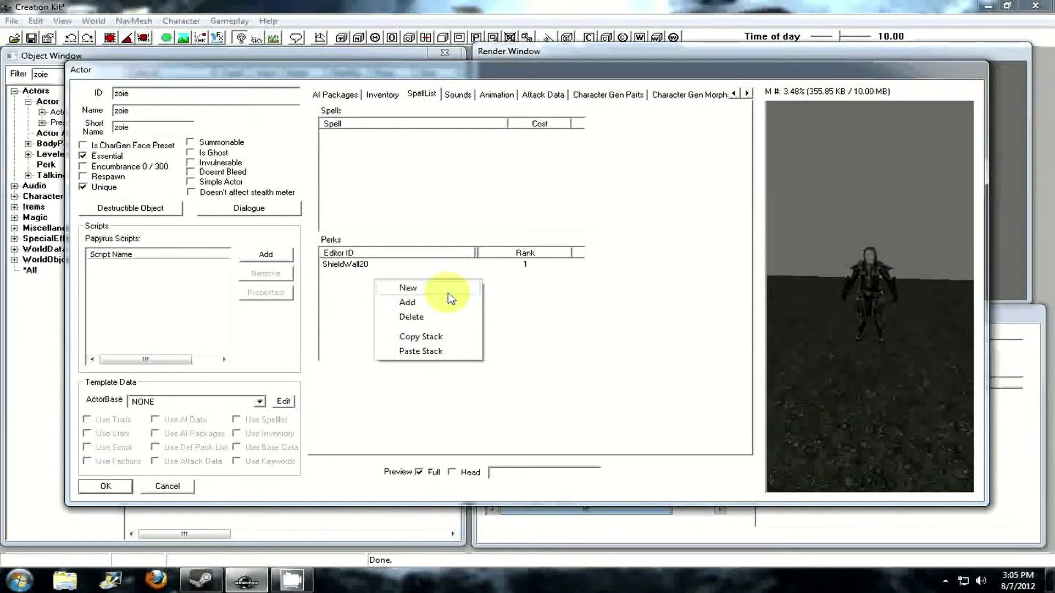
click(441, 289)
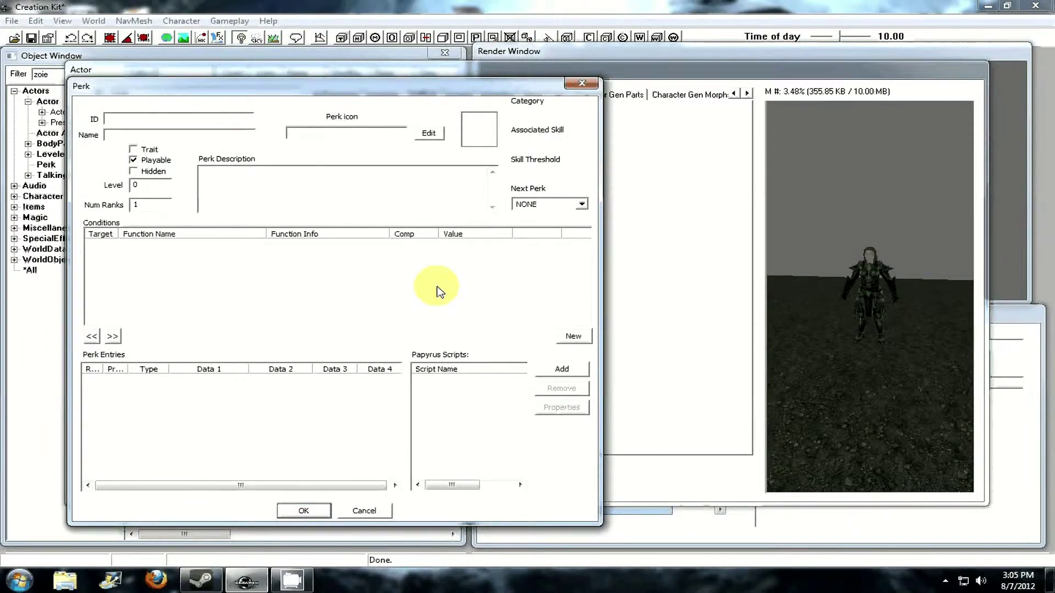
key(Escape)
- Add the BoneBreaker90 perk to the actor's perk list, filtering the available perks by "b"
click(399, 280)
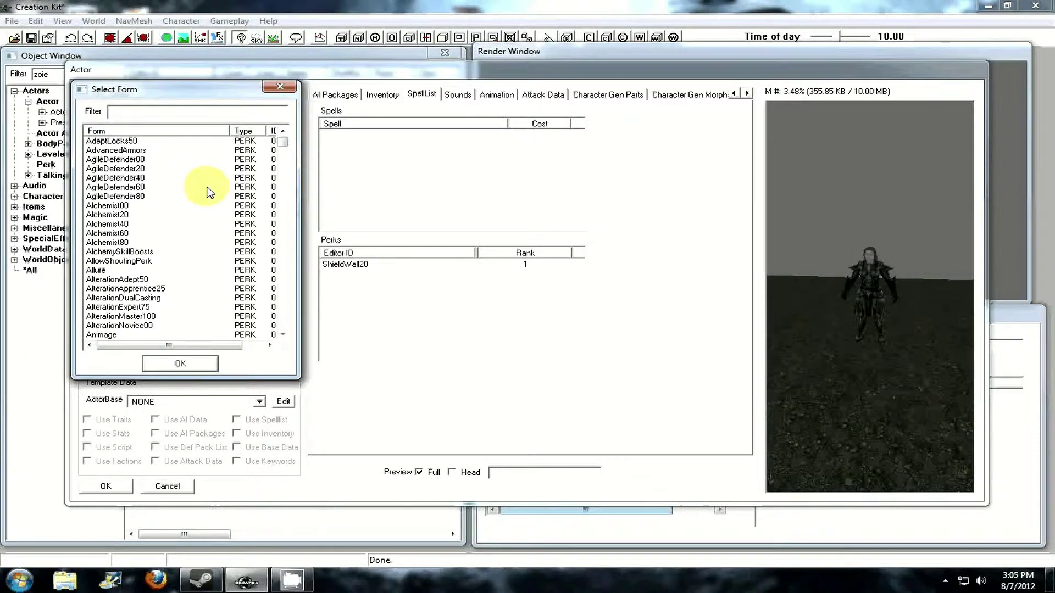
text(b)
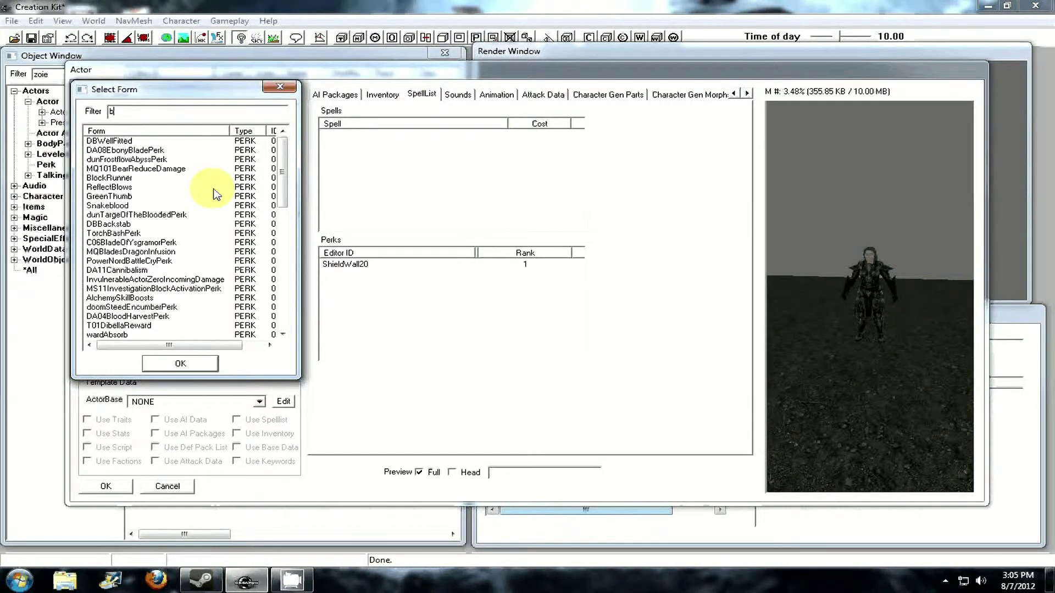
drag(281, 184, 281, 258)
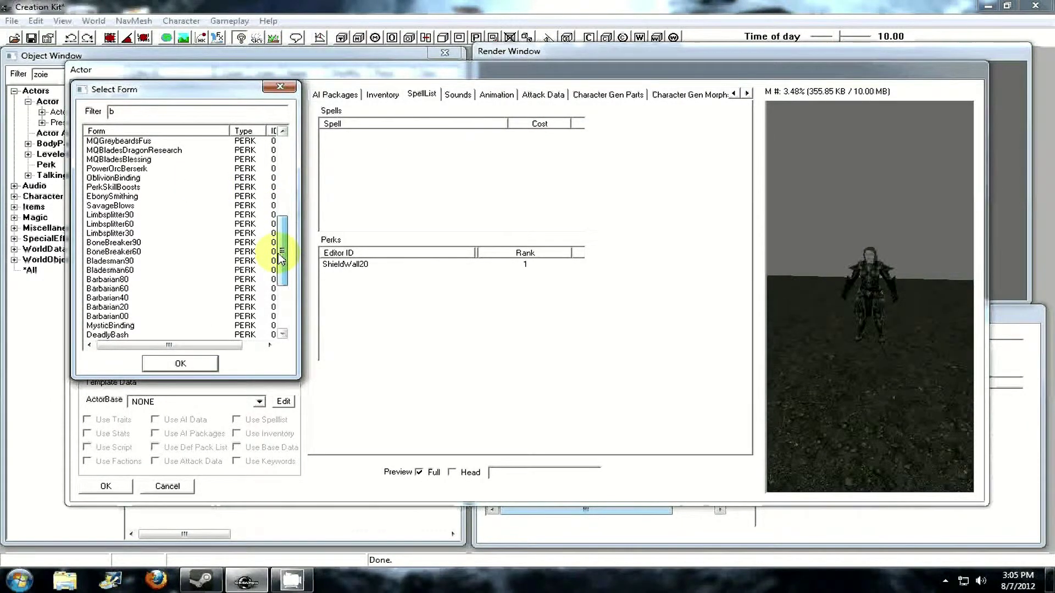
click(131, 243)
click(180, 364)
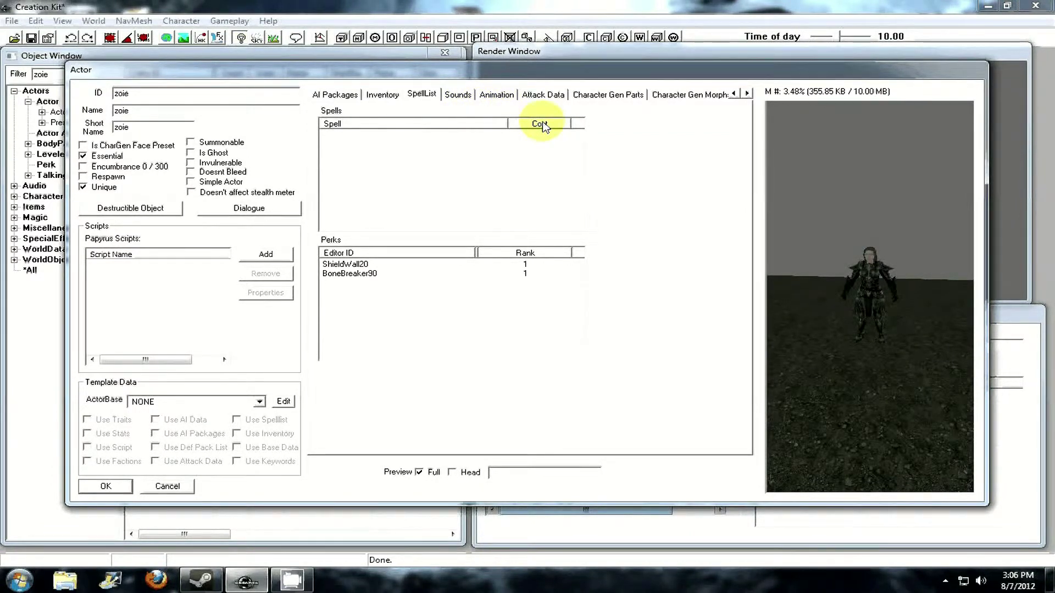
- Set the actor's hair color to HairColor10BlueBlack in the character generation parts
click(610, 96)
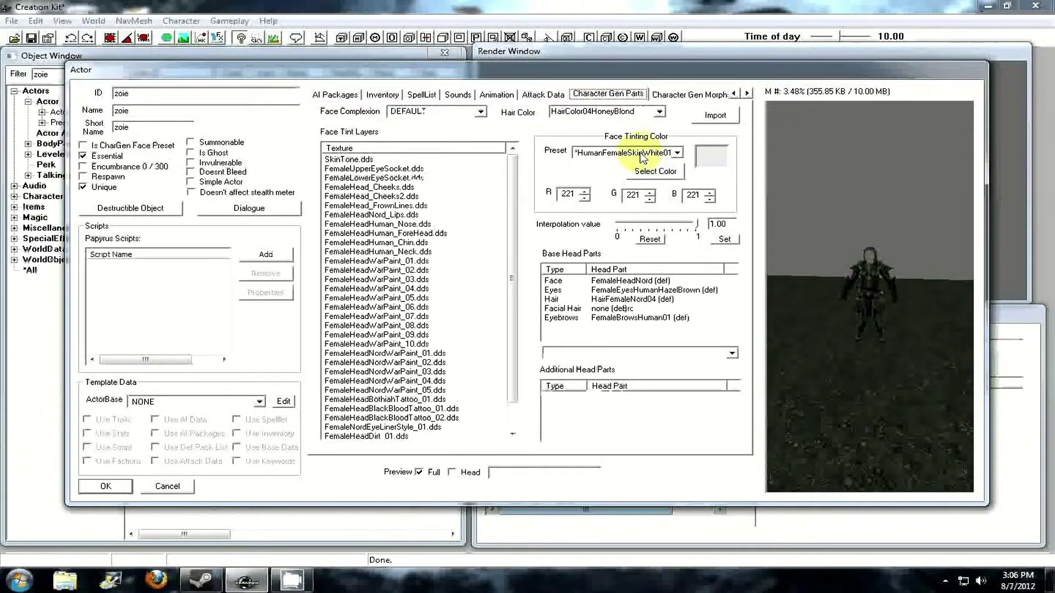
click(642, 111)
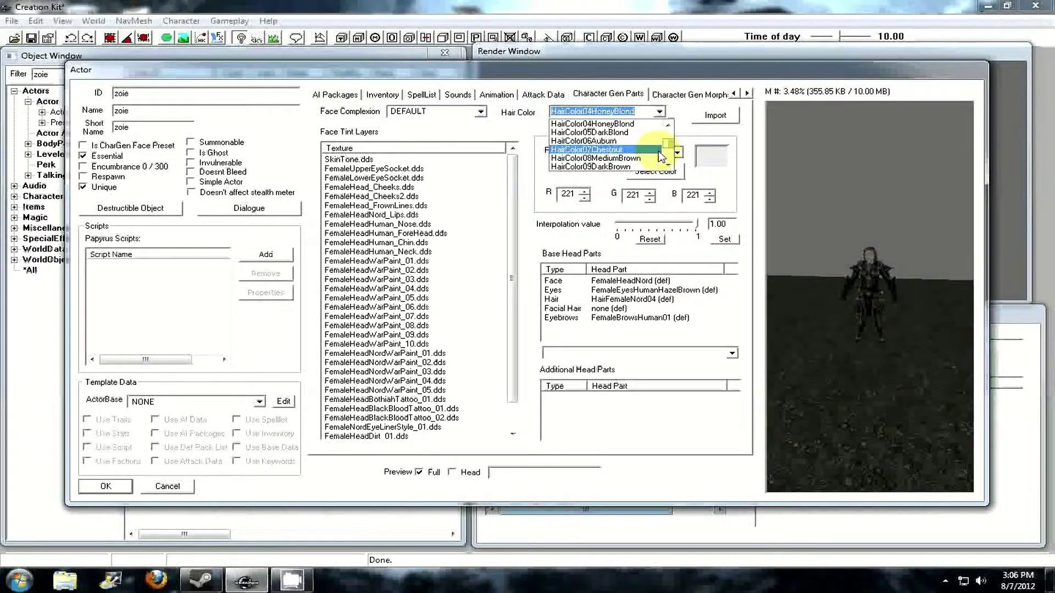
scroll(656, 155, down, 1)
click(636, 150)
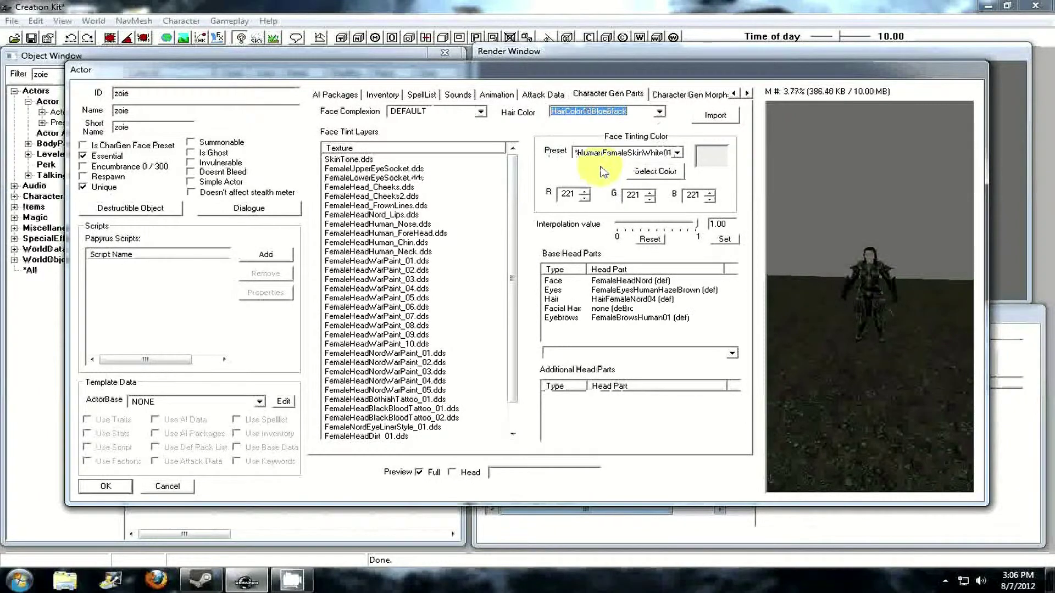
- Change the Eyes base head part to FemaleEyesHumanIceBlue
click(627, 292)
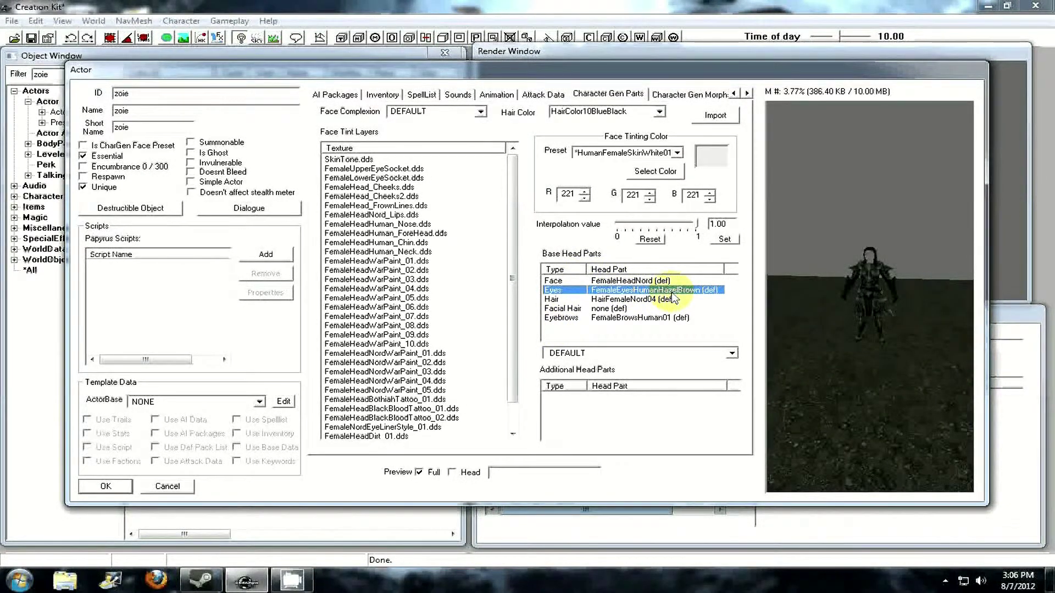
click(732, 353)
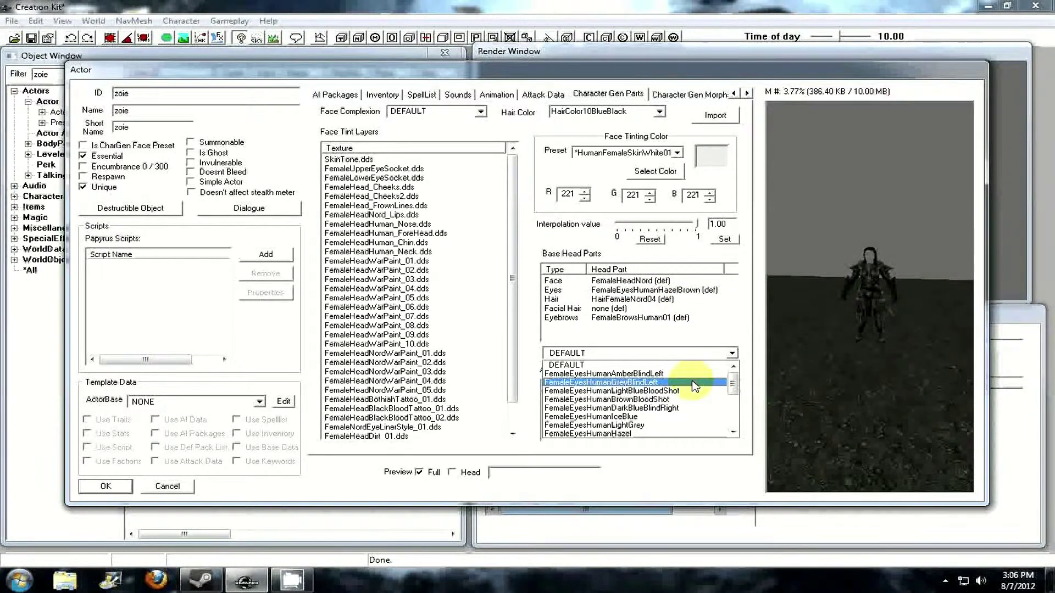
scroll(697, 389, down, 1)
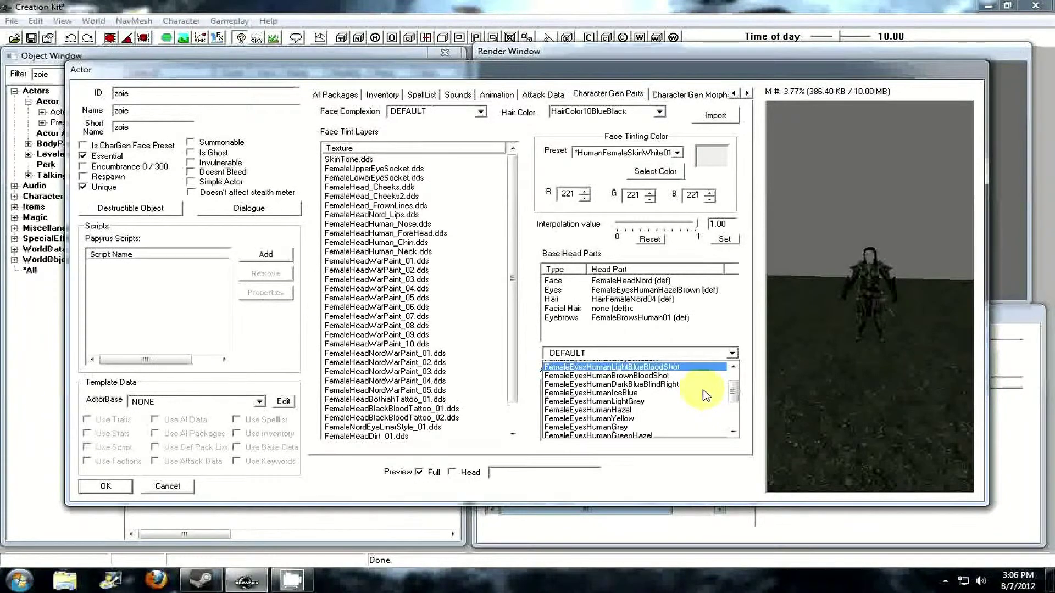
click(705, 393)
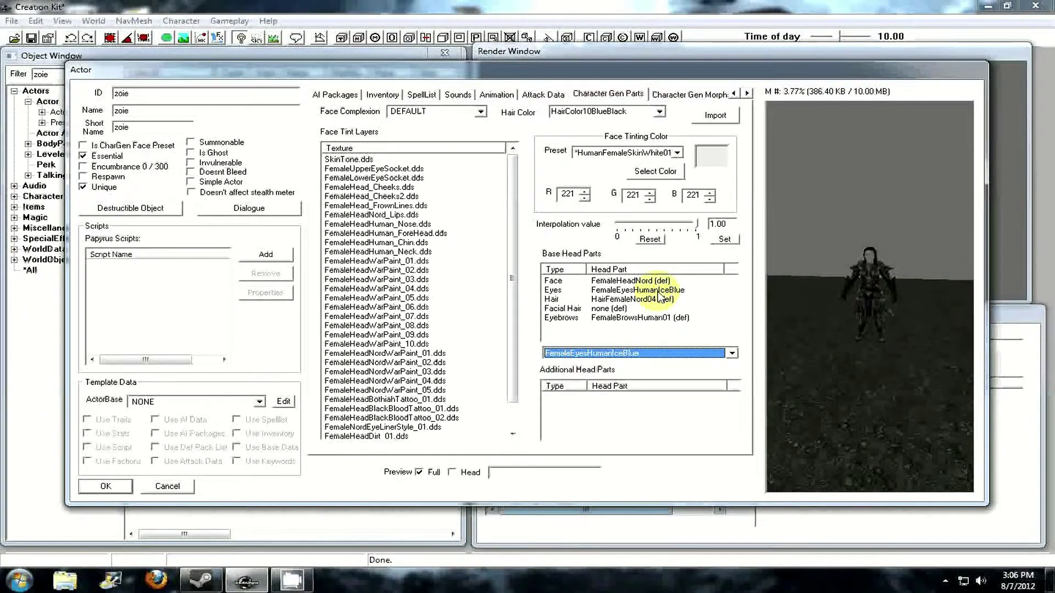
- Change the Hair base head part to HairFemaleNord20 and switch the actor preview to the head
click(660, 298)
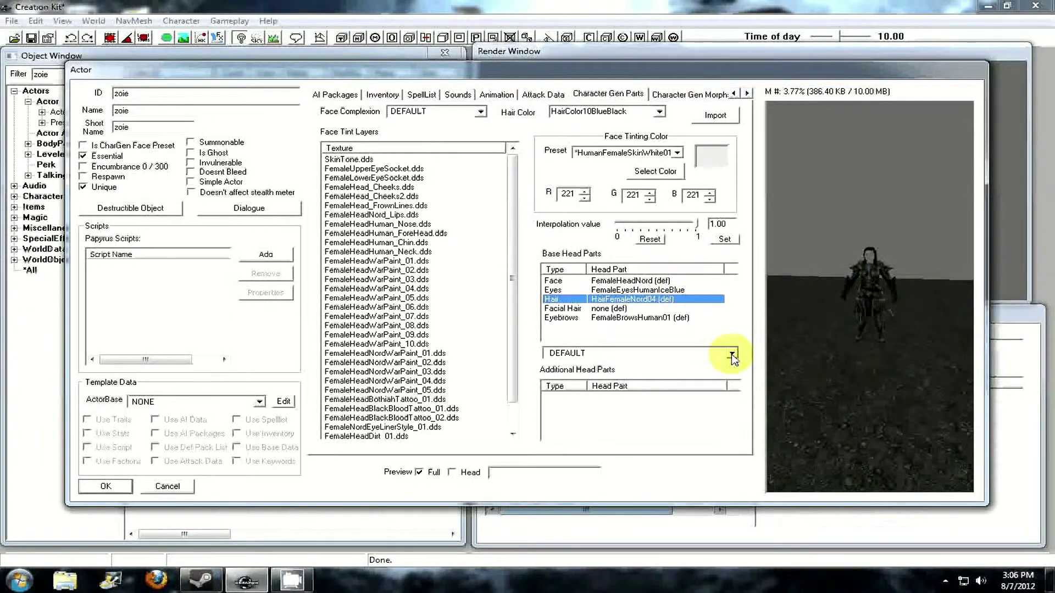
click(733, 354)
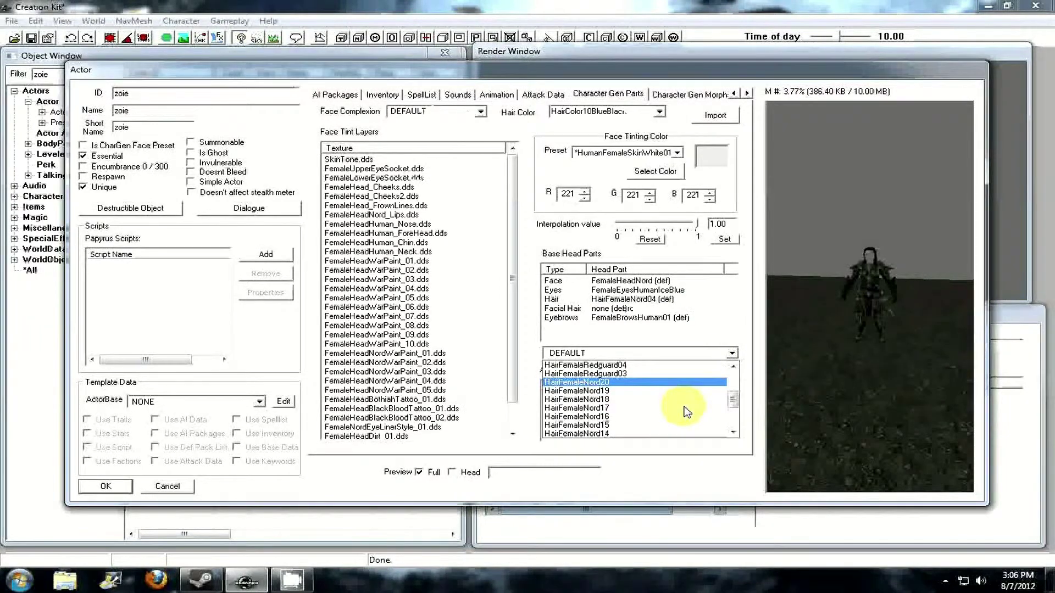
click(637, 382)
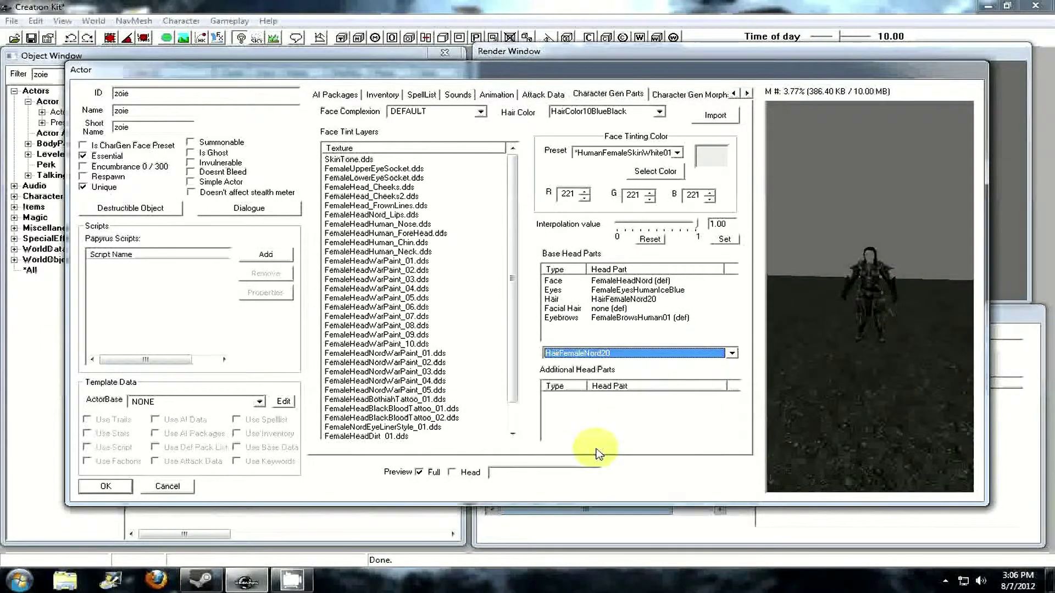
click(463, 472)
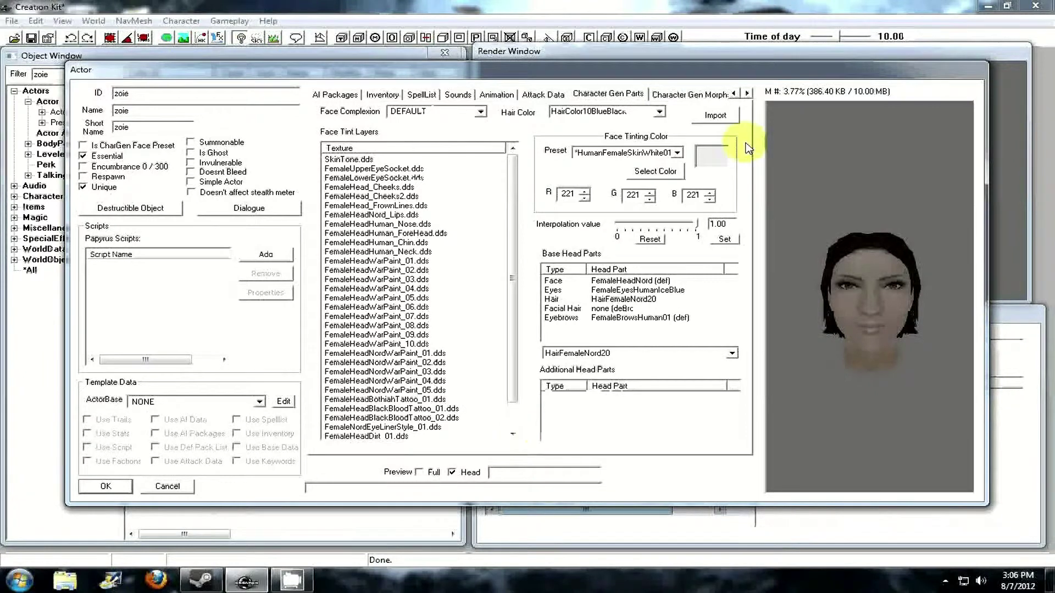
- Set the mouth type to LipType13 in the character generation morphs, trying LipType10 first
click(695, 96)
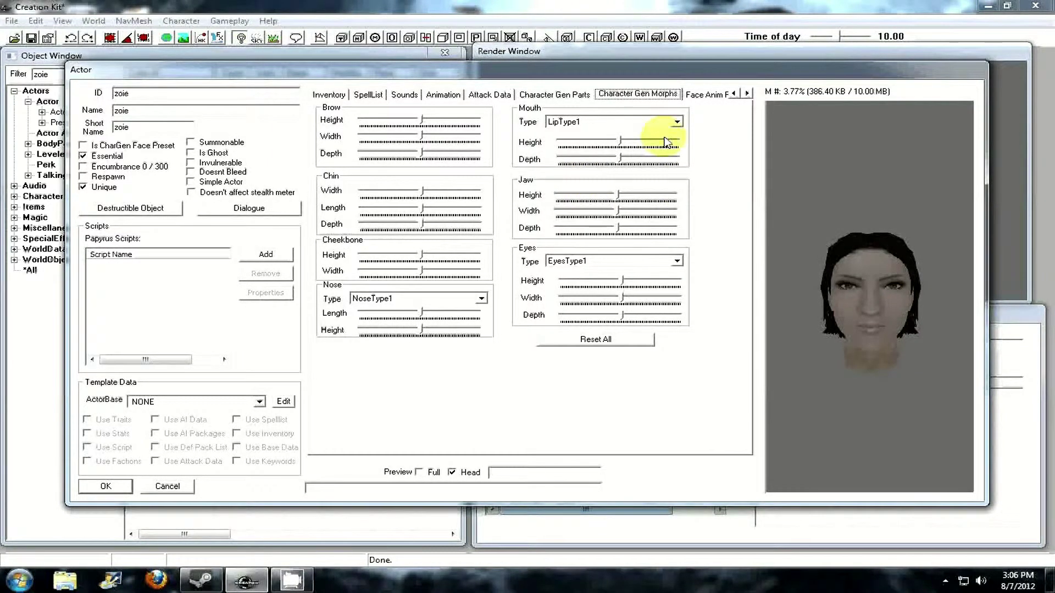
click(678, 123)
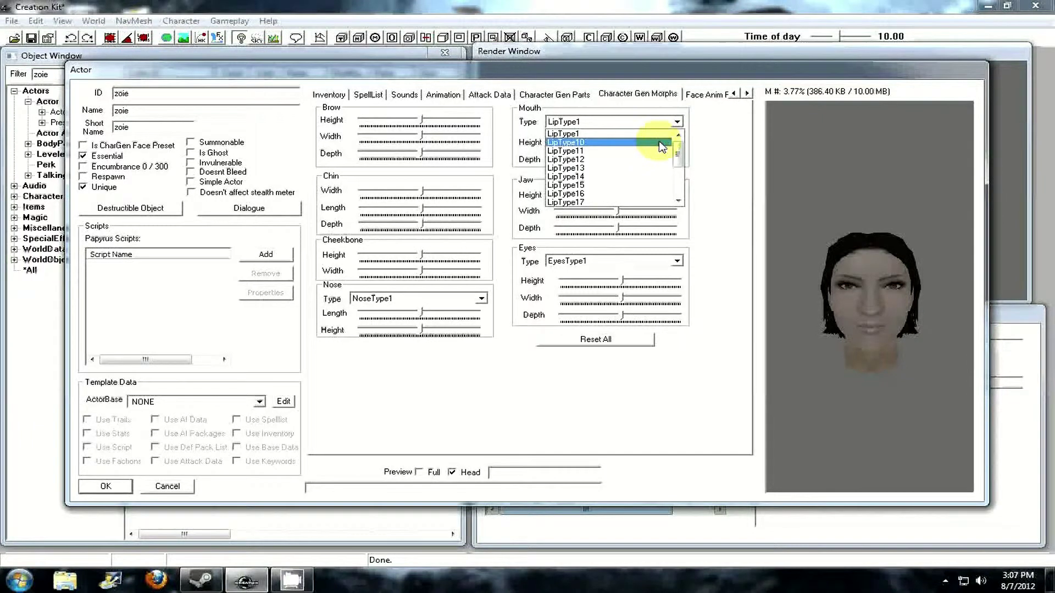
click(661, 144)
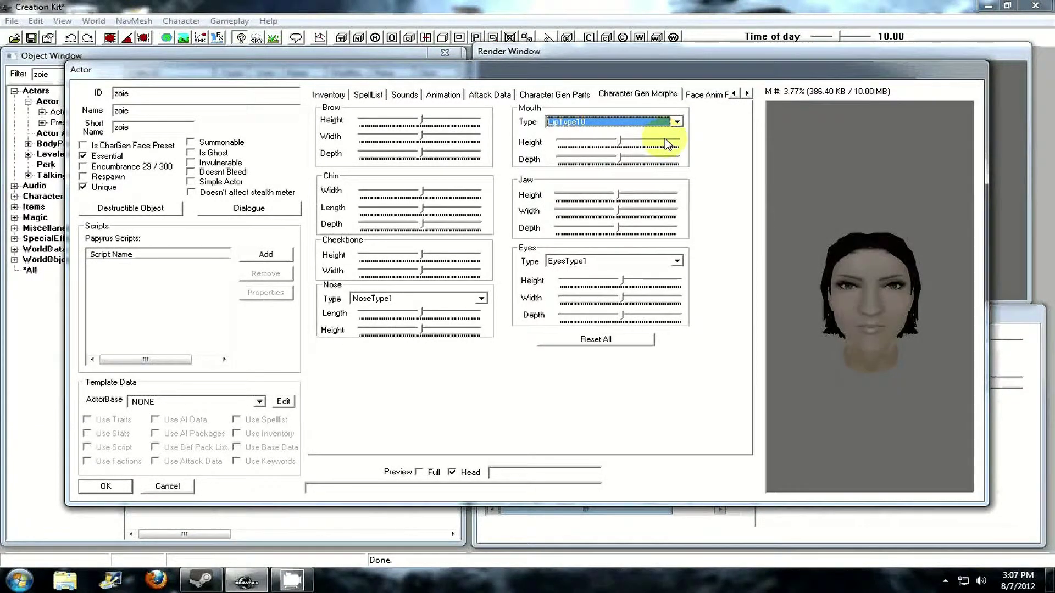
click(676, 123)
click(662, 160)
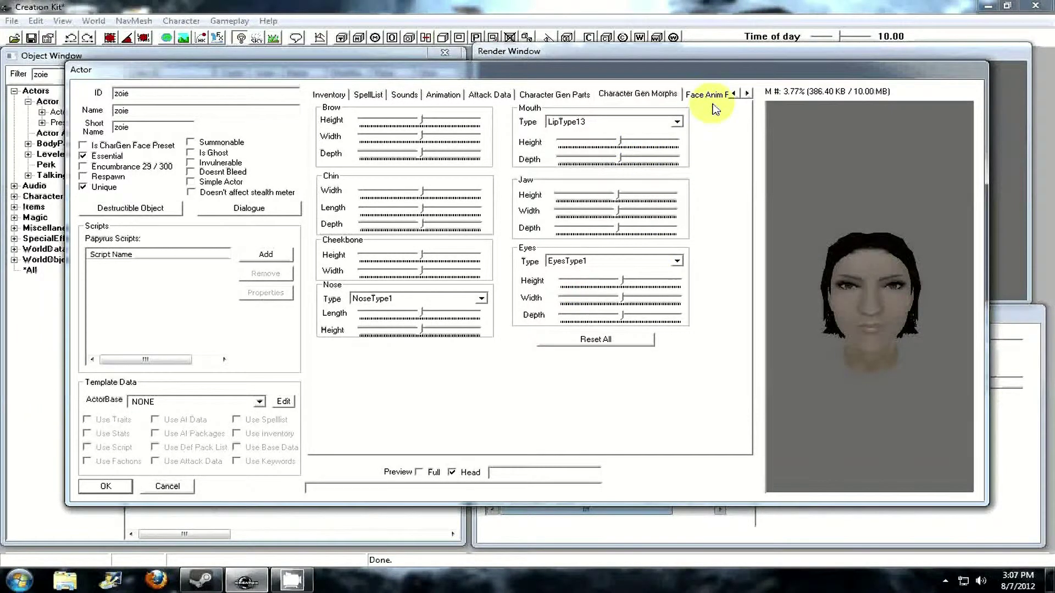
- View the face animation preview settings and accept all changes made to the actor zoie
click(748, 94)
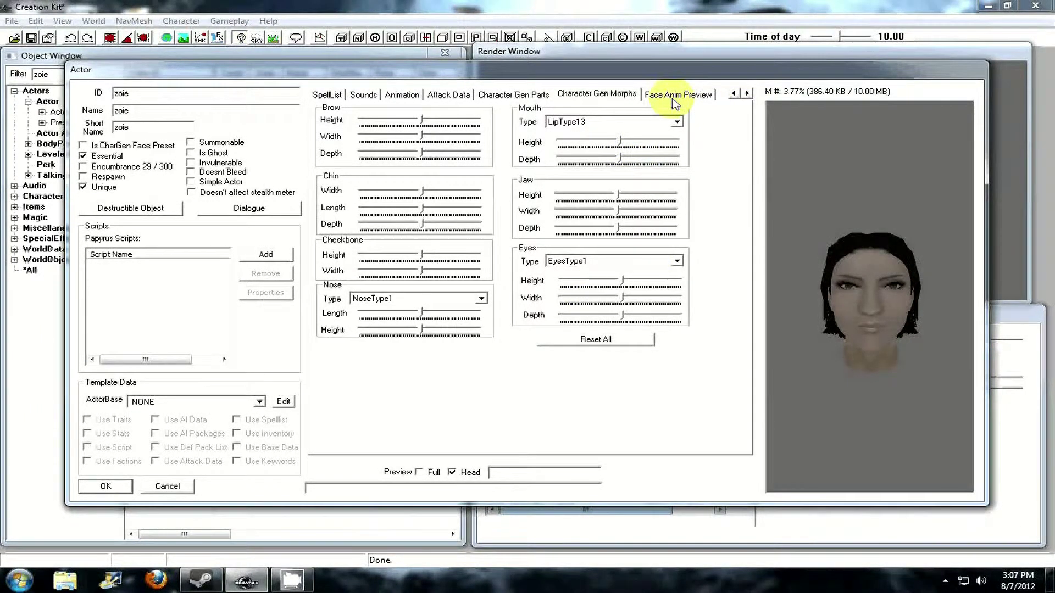
click(674, 99)
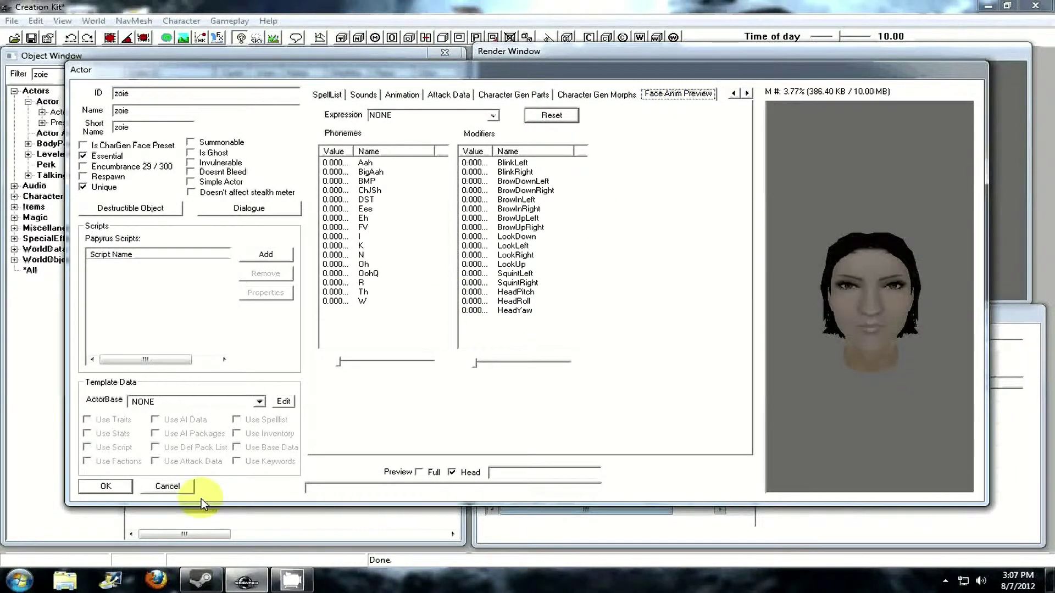
click(107, 487)
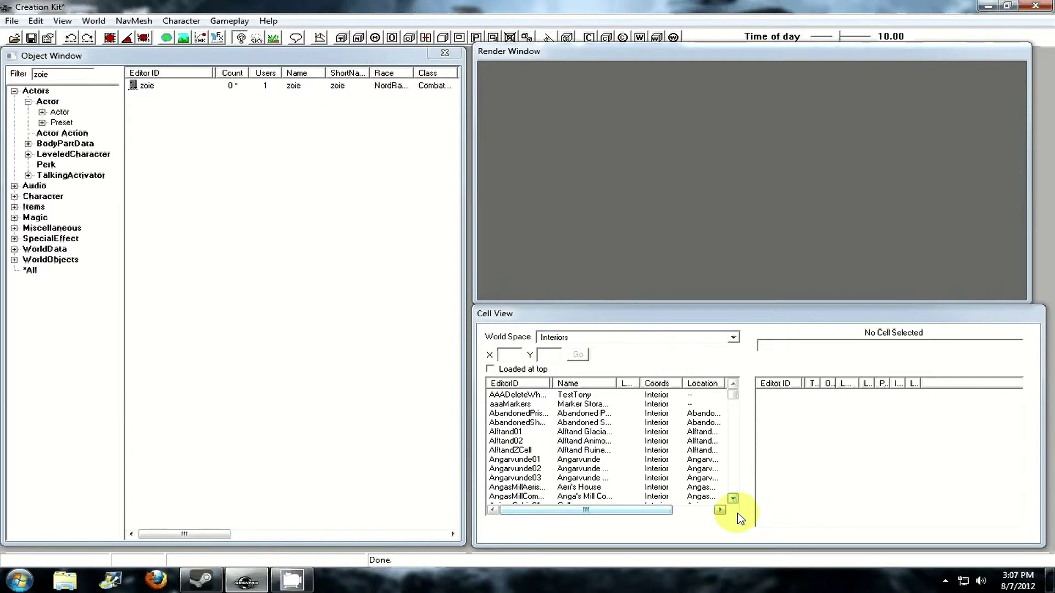
drag(735, 498, 736, 501)
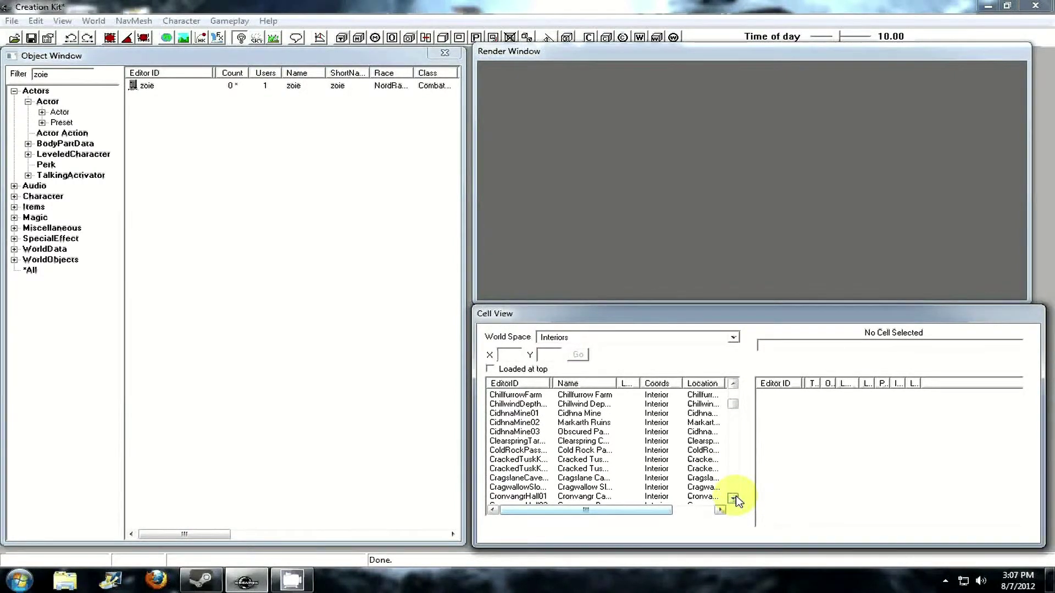
text(river)
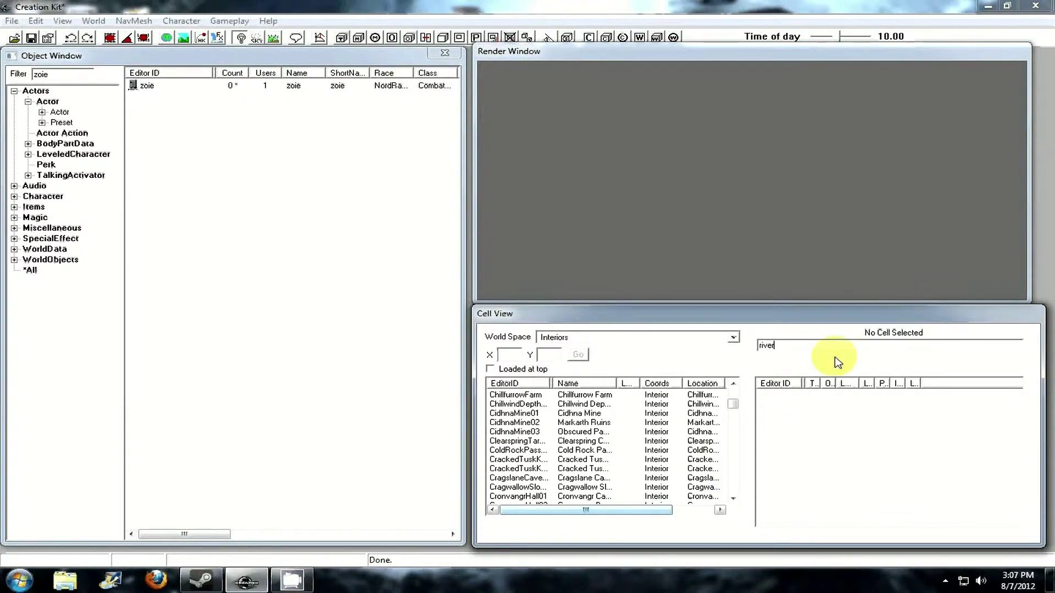
drag(776, 346, 737, 345)
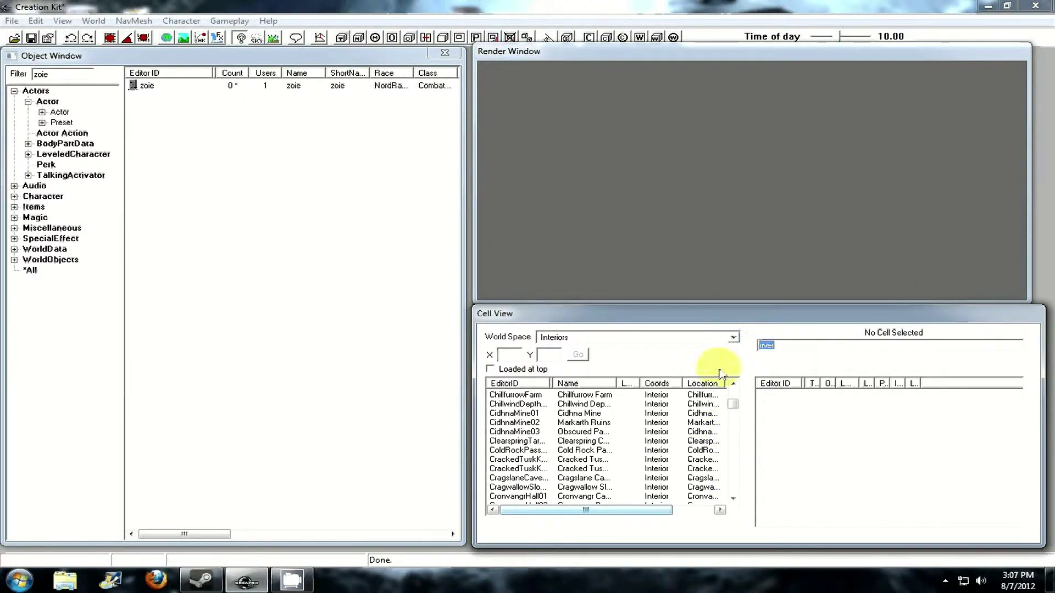
click(714, 414)
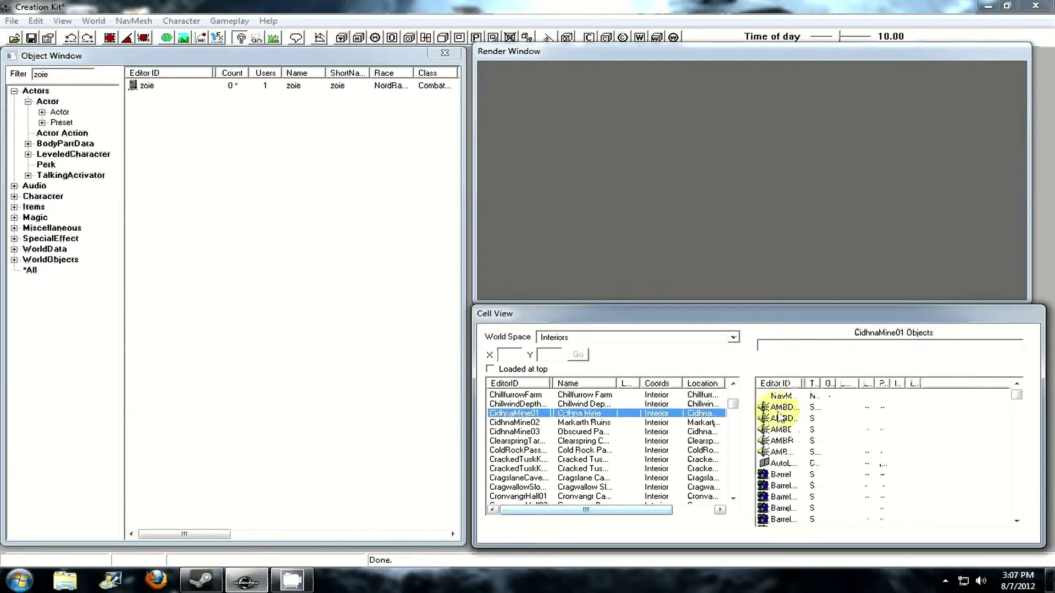
click(833, 345)
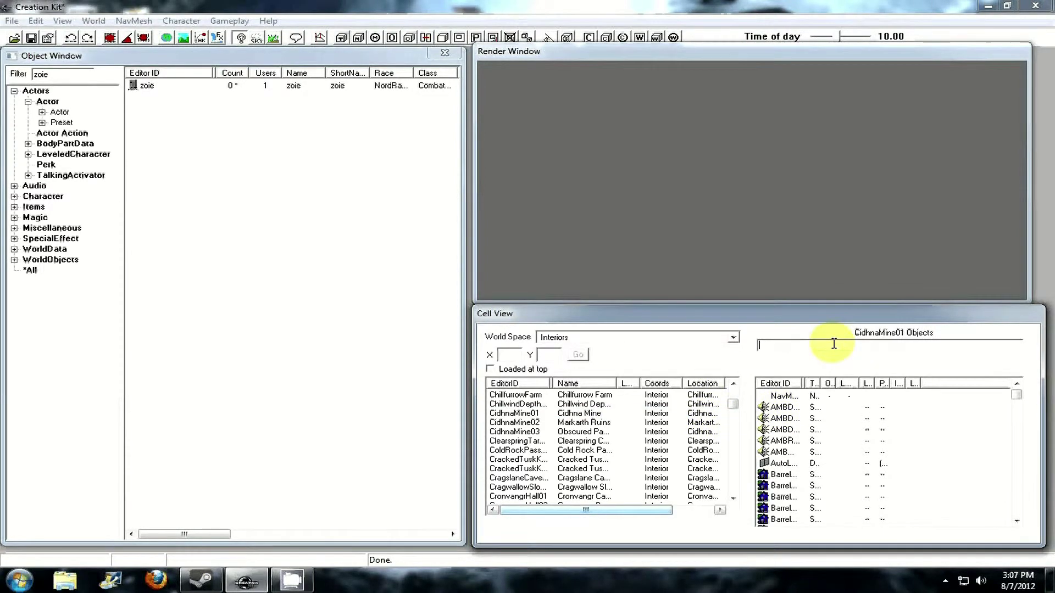
text(river)
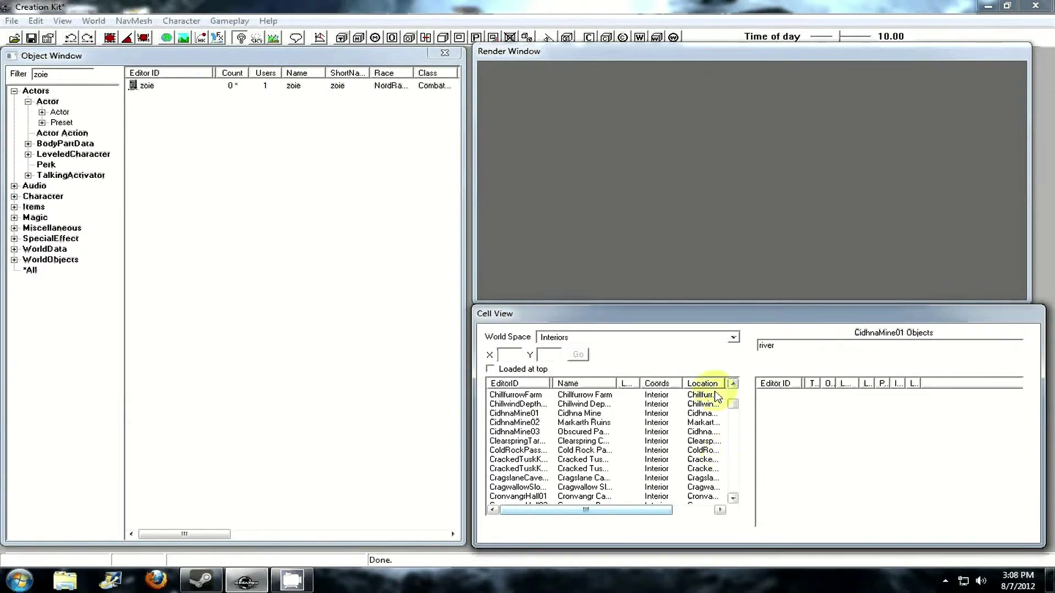
key(BackSpace)
key(BackSpace)
key(BackSpace)
key(BackSpace)
key(BackSpace)
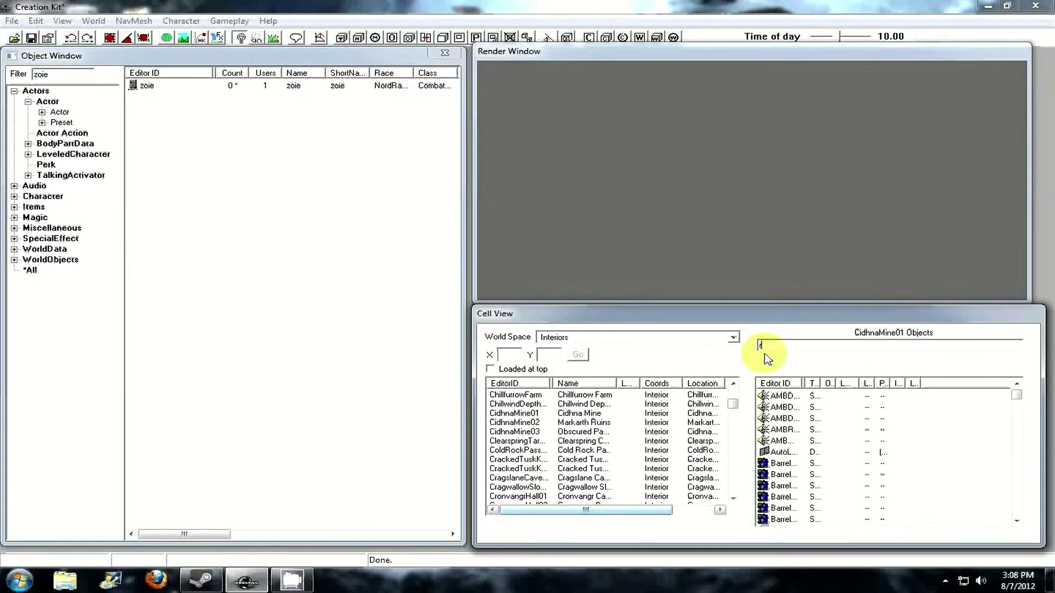
- Find the Riverwood interiors and load the Sleeping Giant Inn cell into the render view, choosing to retry at the assertion
double_click(714, 422)
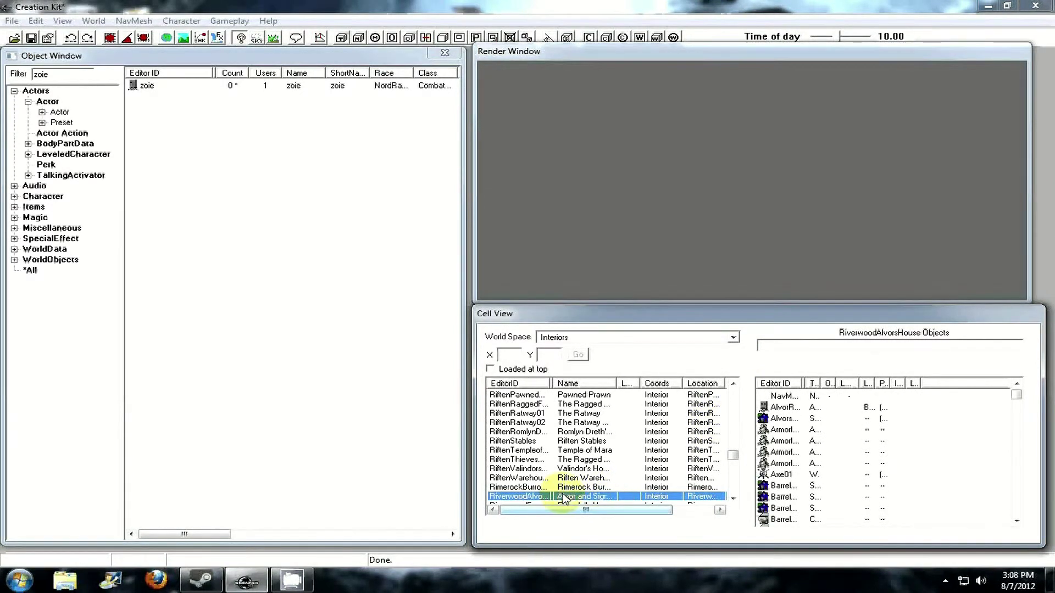
double_click(733, 498)
triple_click(733, 498)
click(733, 498)
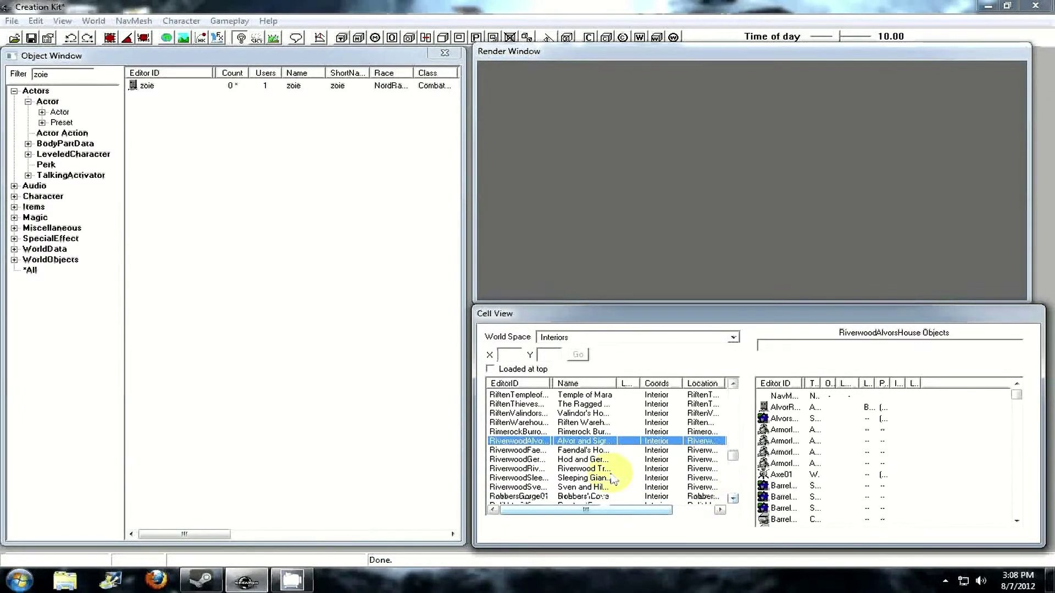
click(571, 478)
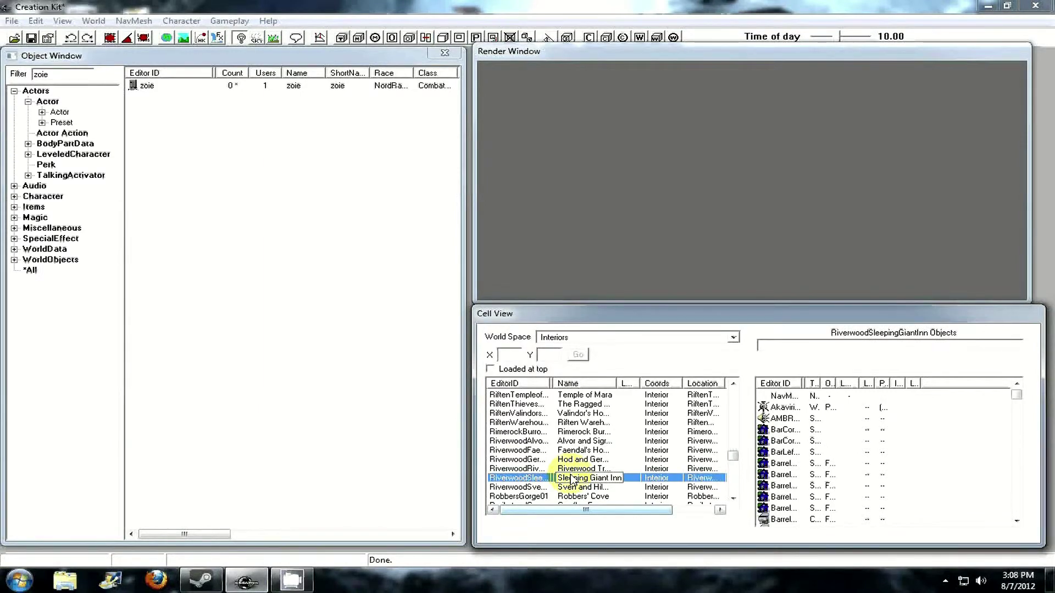
double_click(603, 482)
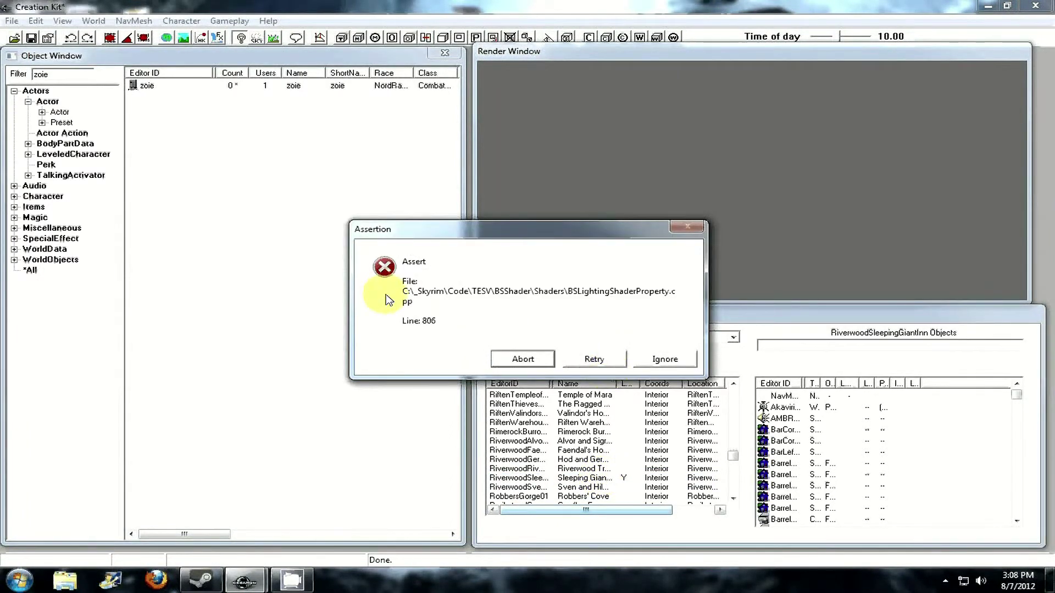
click(580, 360)
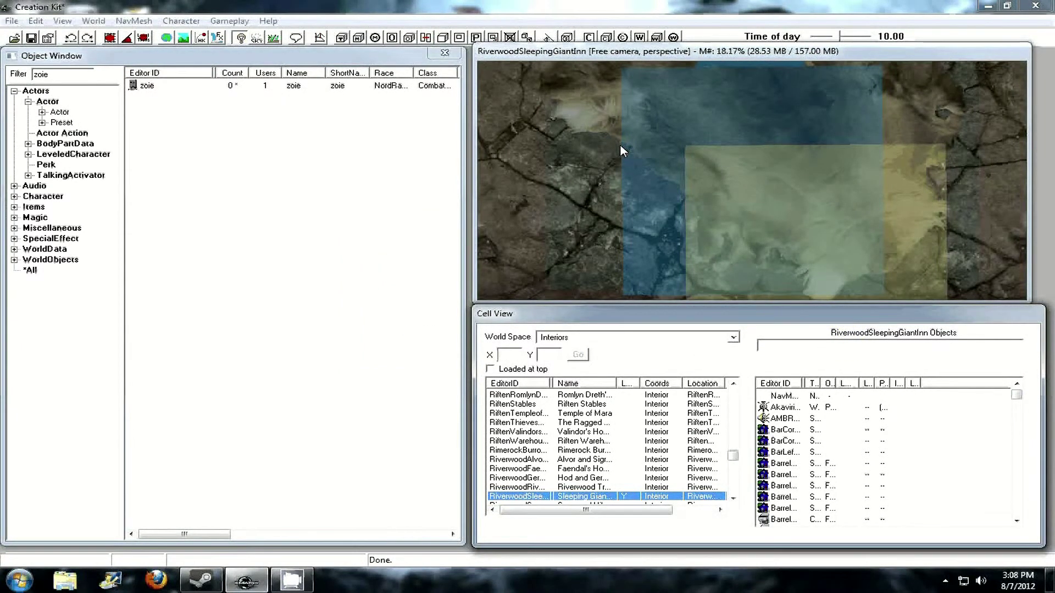
- Place the actor zoie on the open floor beside the inn's fire pit, accepting all texture warnings
click(598, 125)
scroll(599, 125, down, 1)
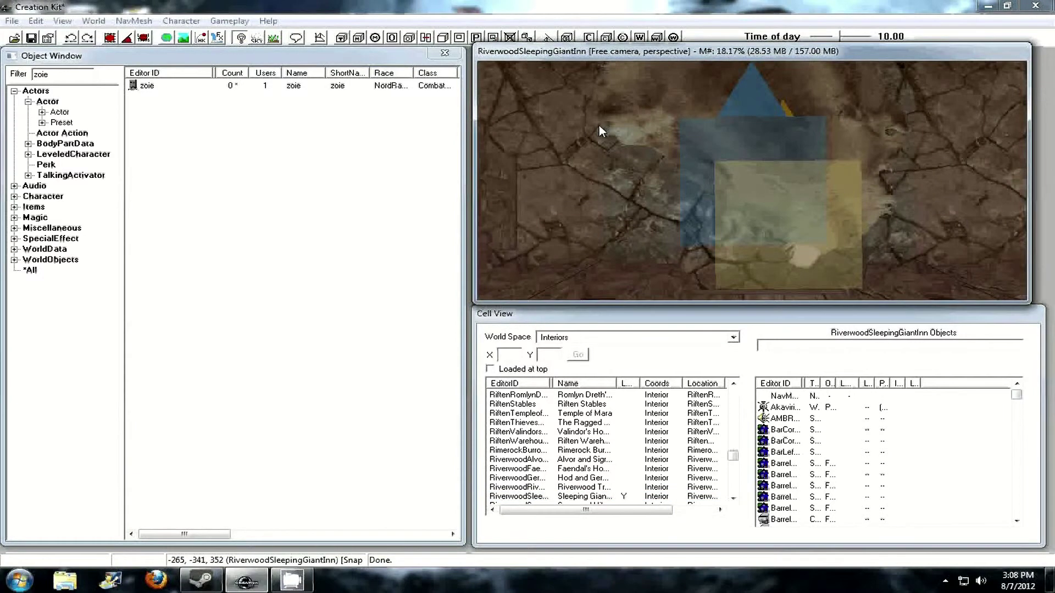
scroll(598, 125, down, 5)
middle_drag(599, 126, 685, 196)
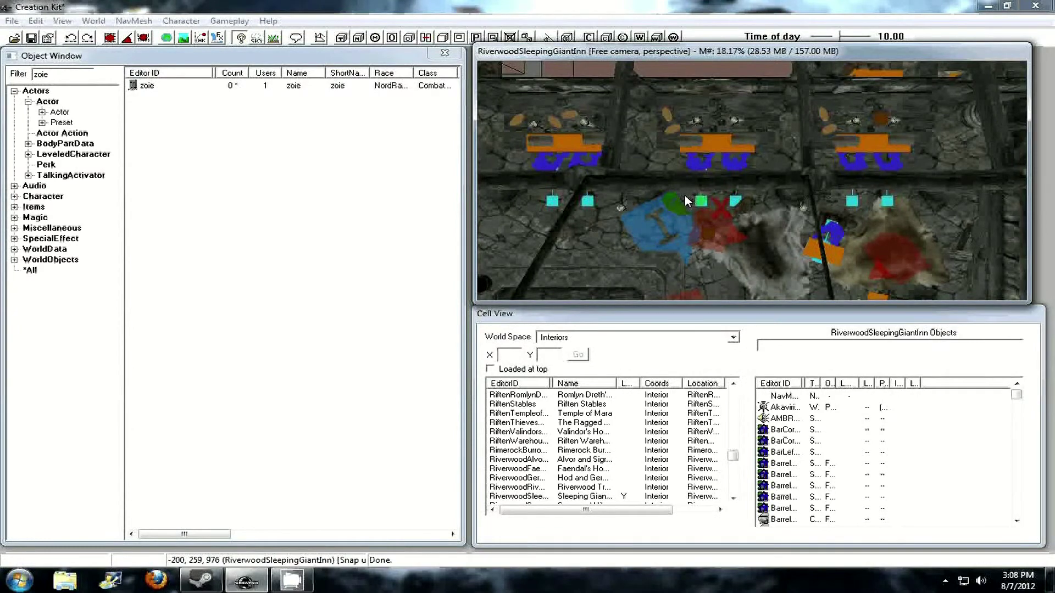
scroll(684, 195, up, 5)
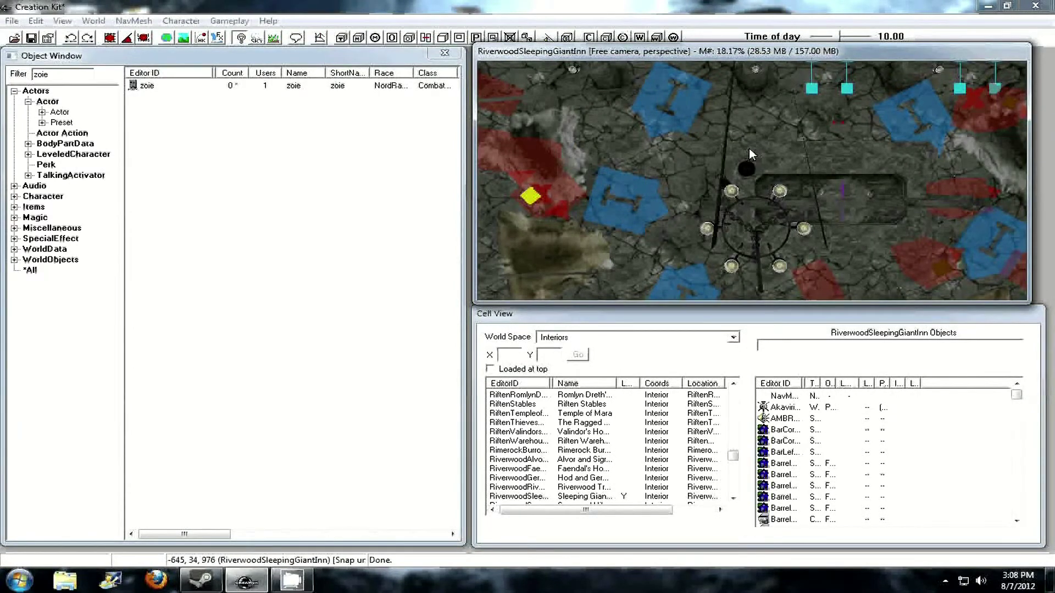
middle_drag(750, 149, 774, 146)
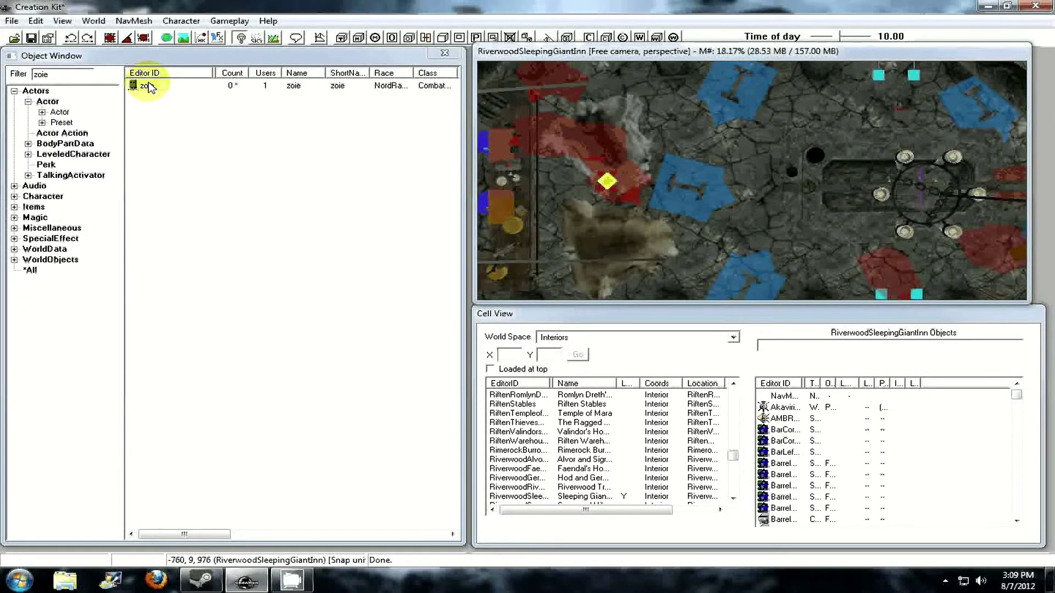
drag(146, 84, 824, 123)
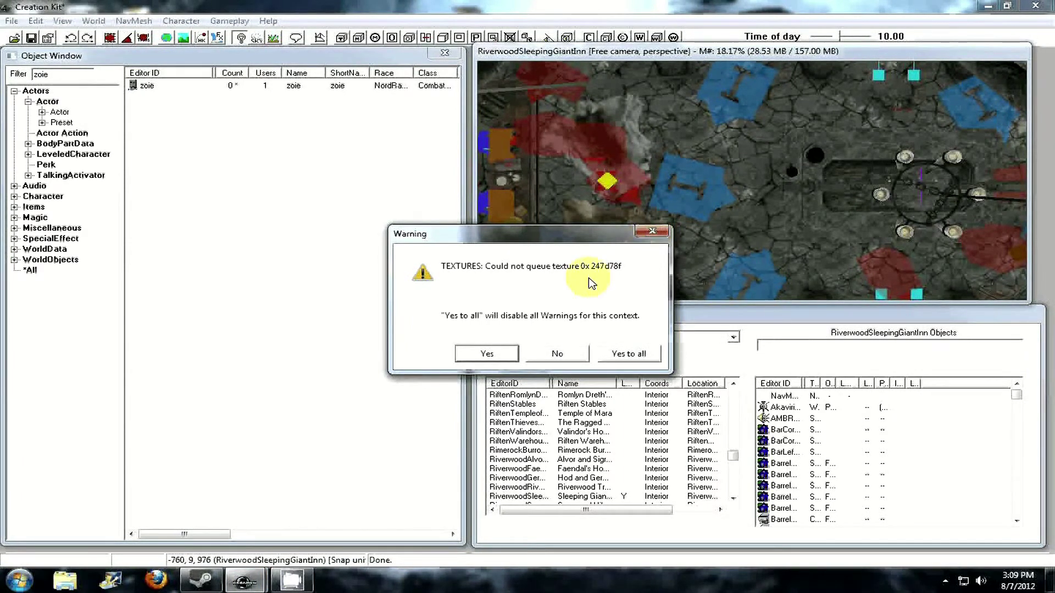
click(625, 355)
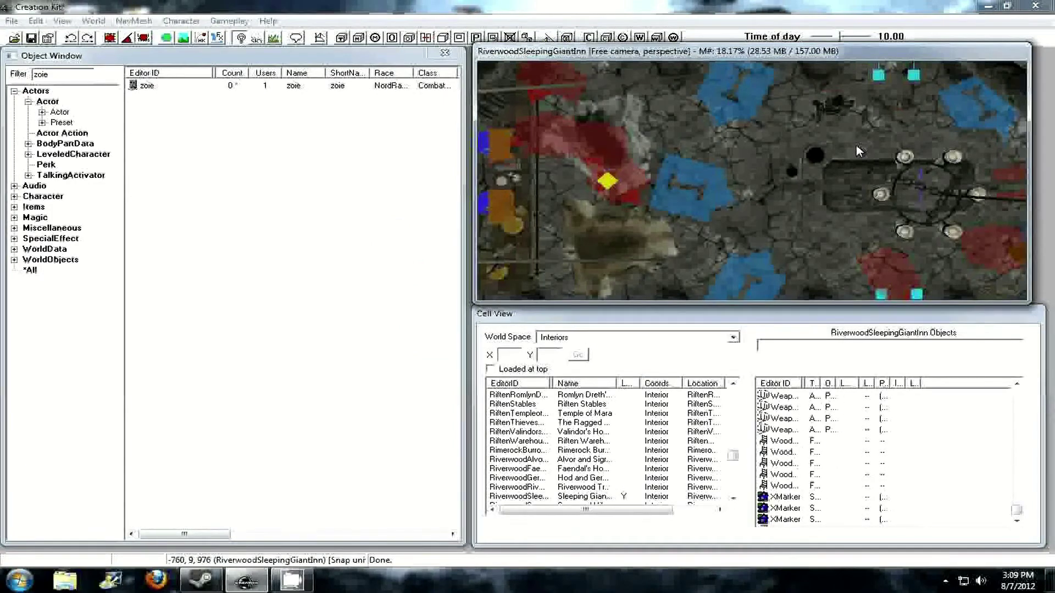
middle_drag(856, 145, 848, 145)
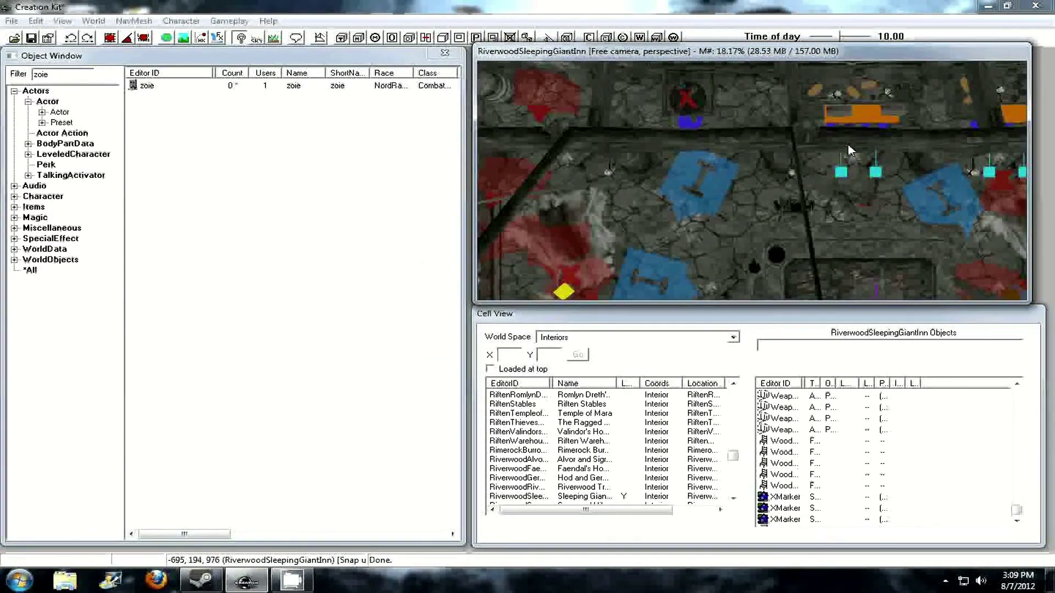
scroll(839, 202, up, 5)
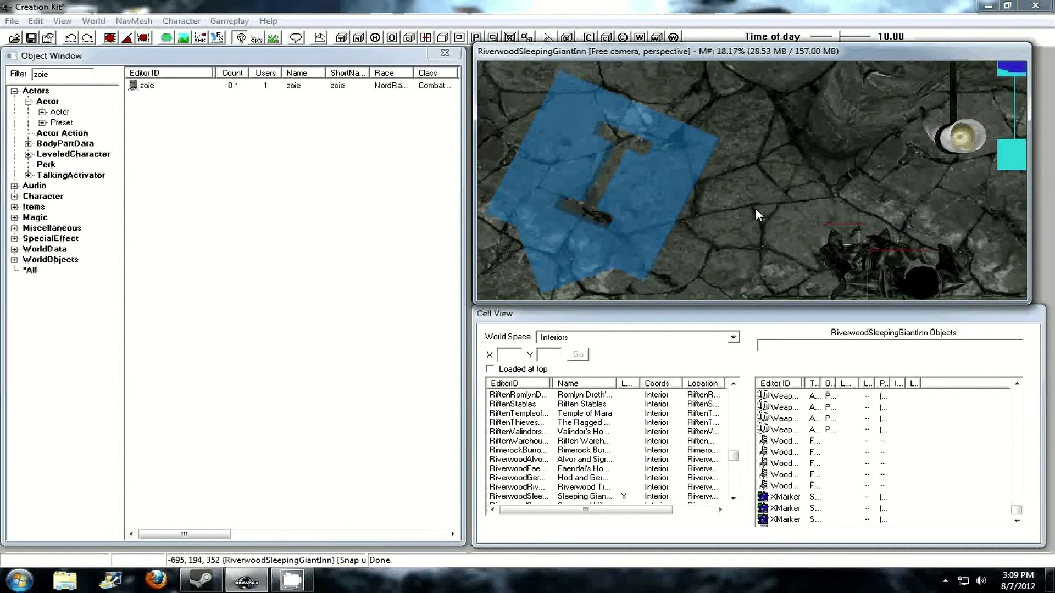
scroll(755, 207, down, 6)
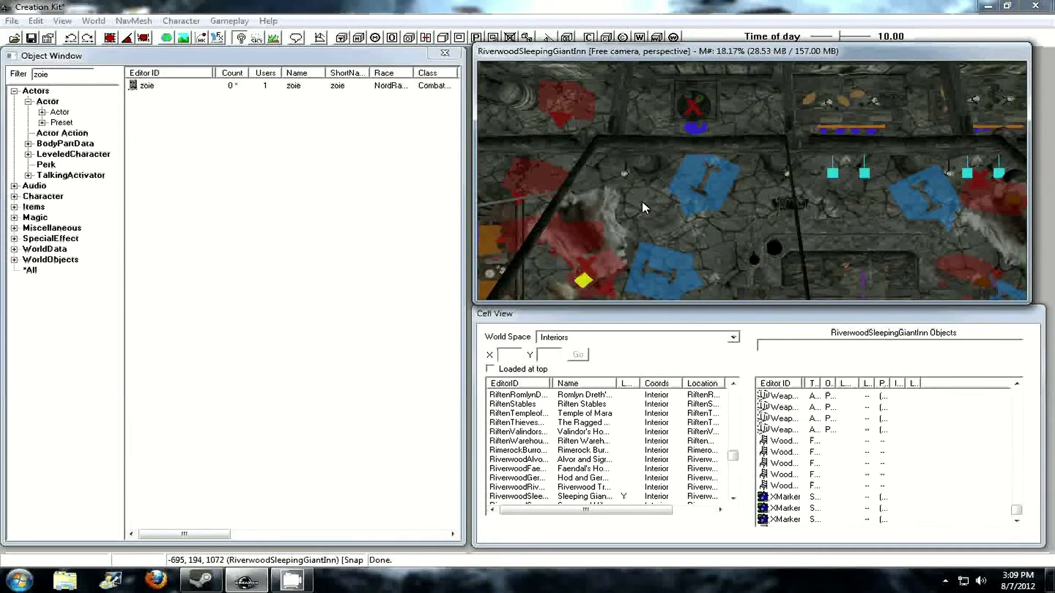
- Save the plugin as zoie in the Skyrim Data folder
click(32, 38)
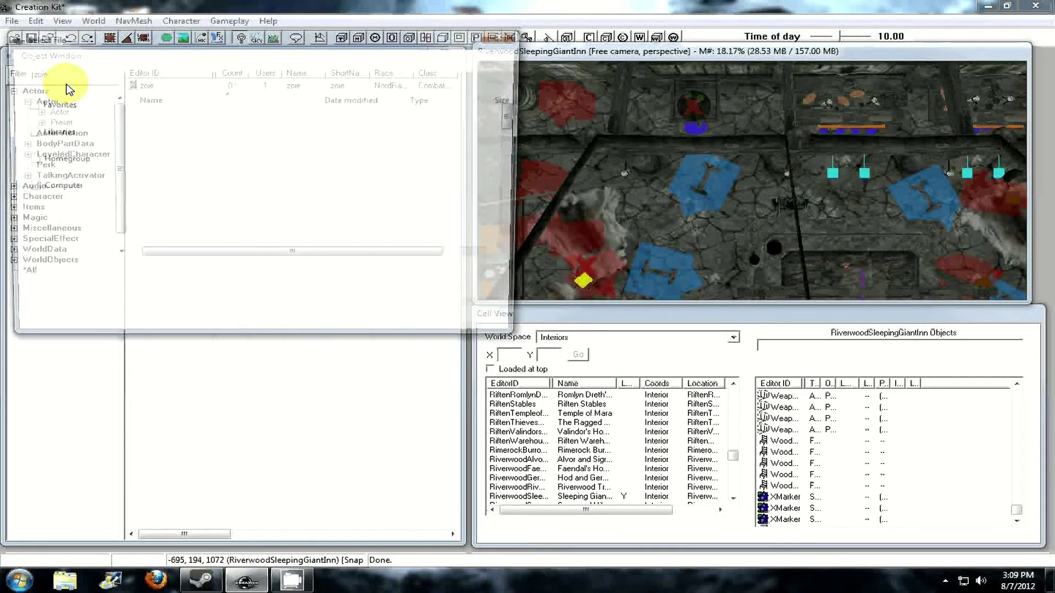
text(zoie)
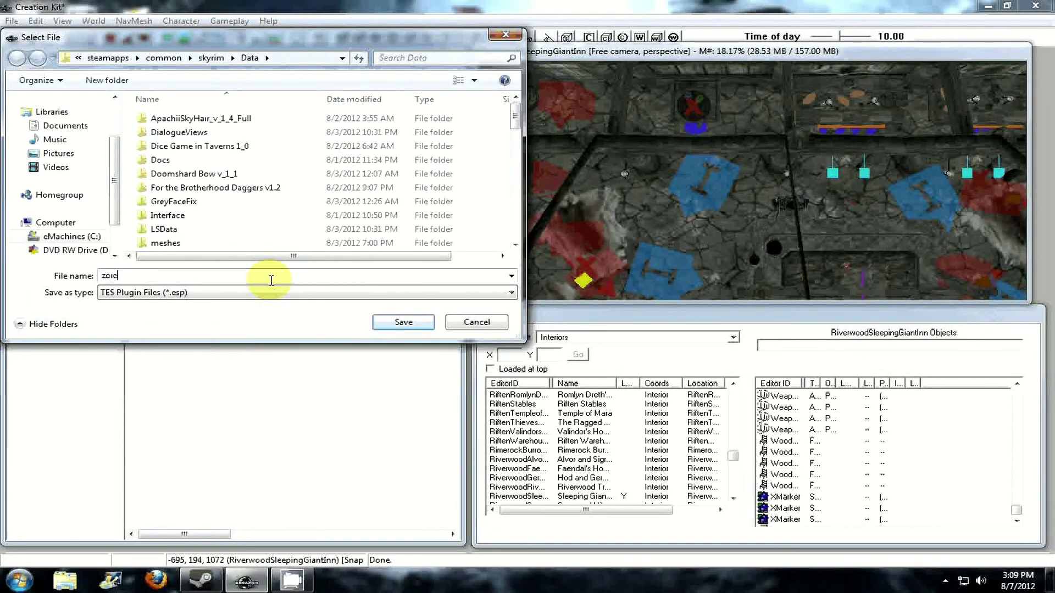
click(393, 325)
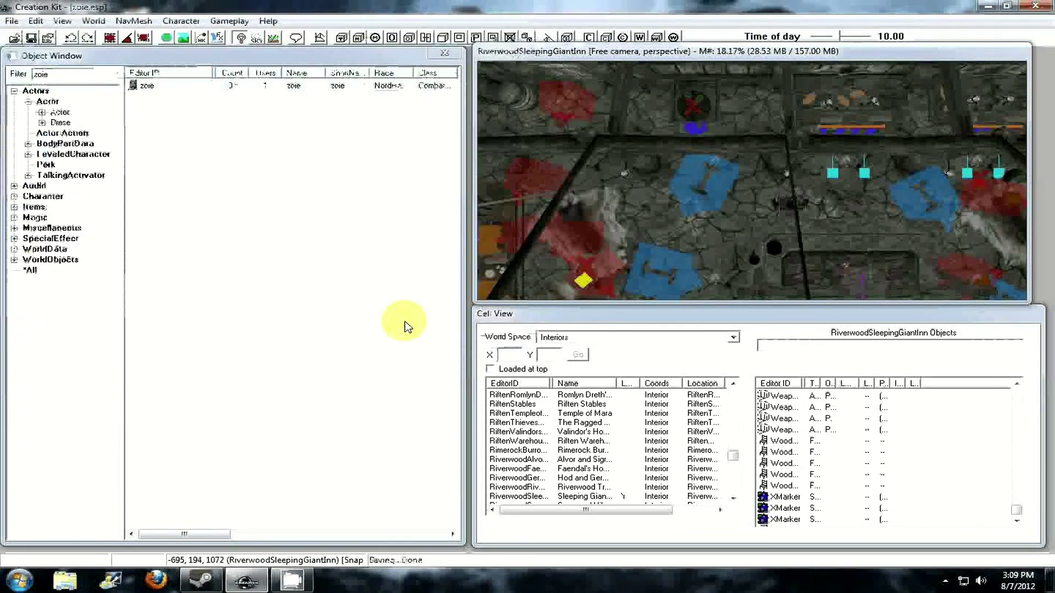